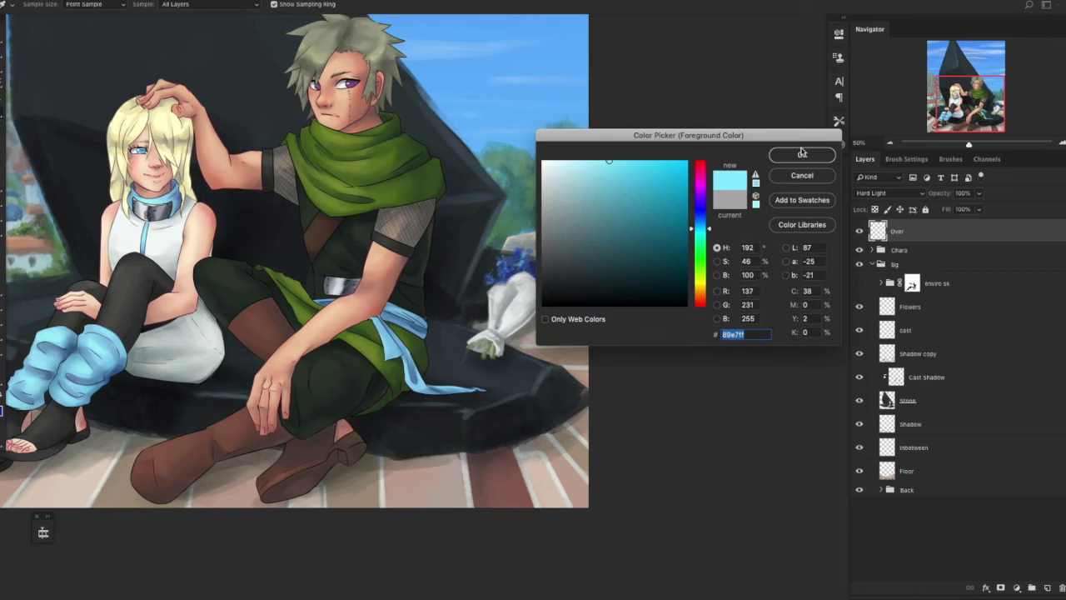
Set the foreground colour to light cyan #89e7ff and change the Over layer's blend mode to Color Dodge.
left_click(801, 153)
key("b")
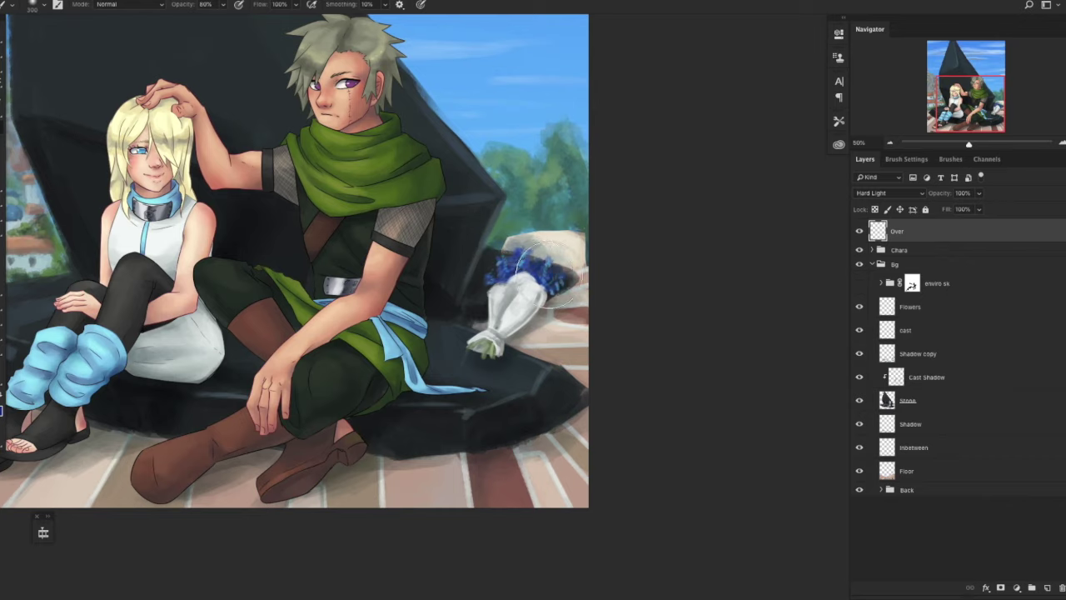
left_click(891, 193)
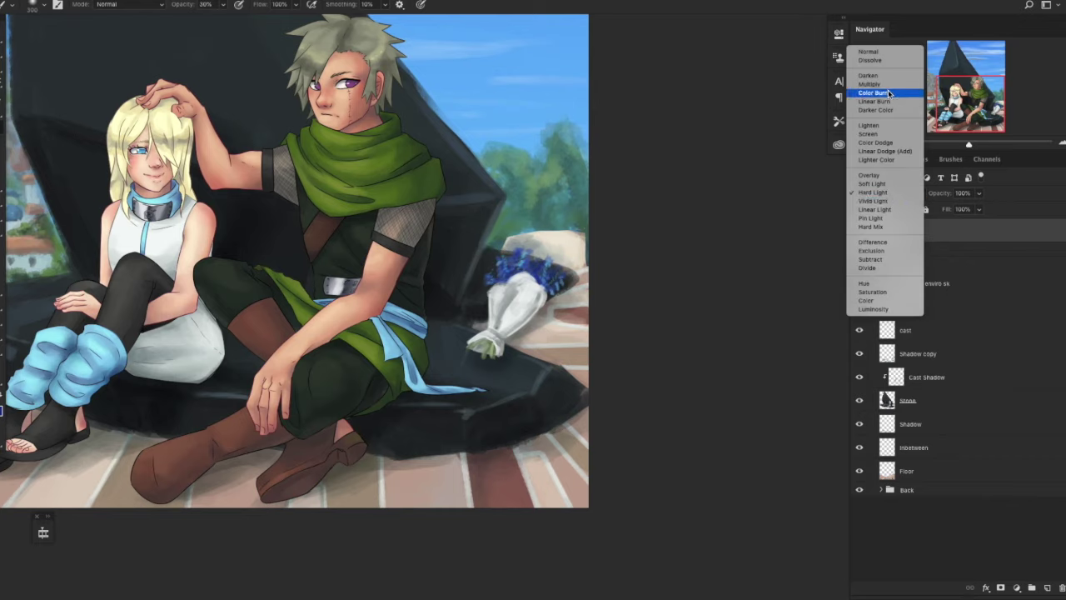
left_click(876, 142)
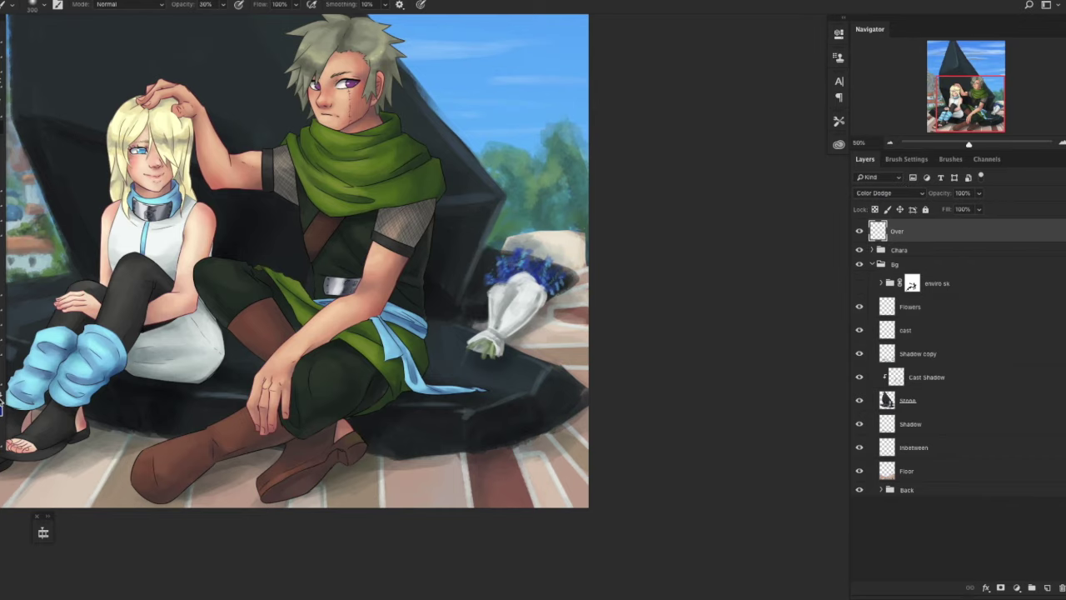
Change the foreground colour to the saturated blue #3292ff.
left_click(5, 406)
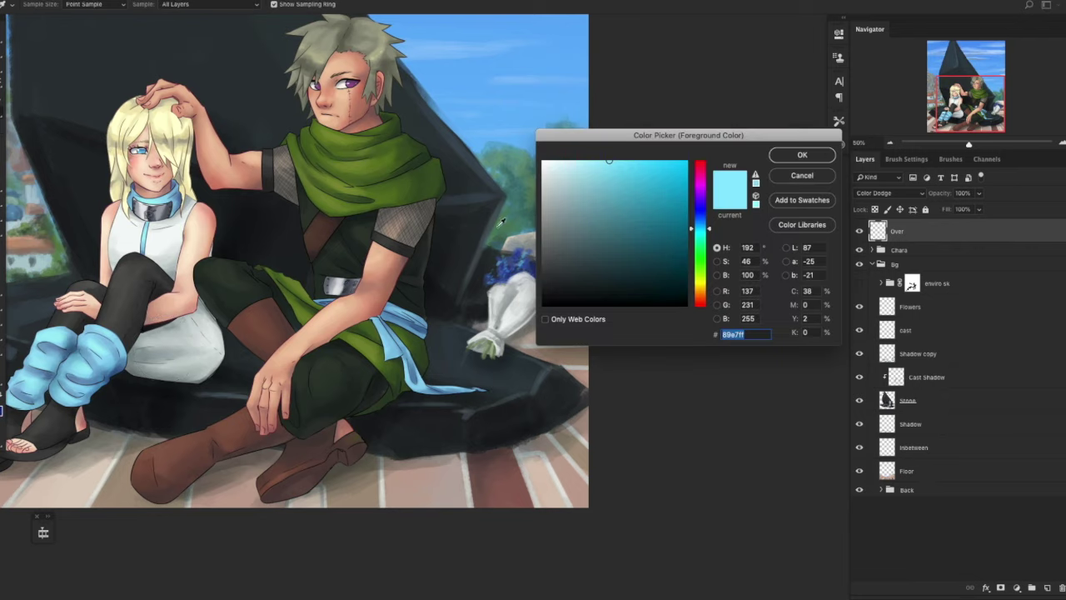
left_click(501, 221)
key("Return")
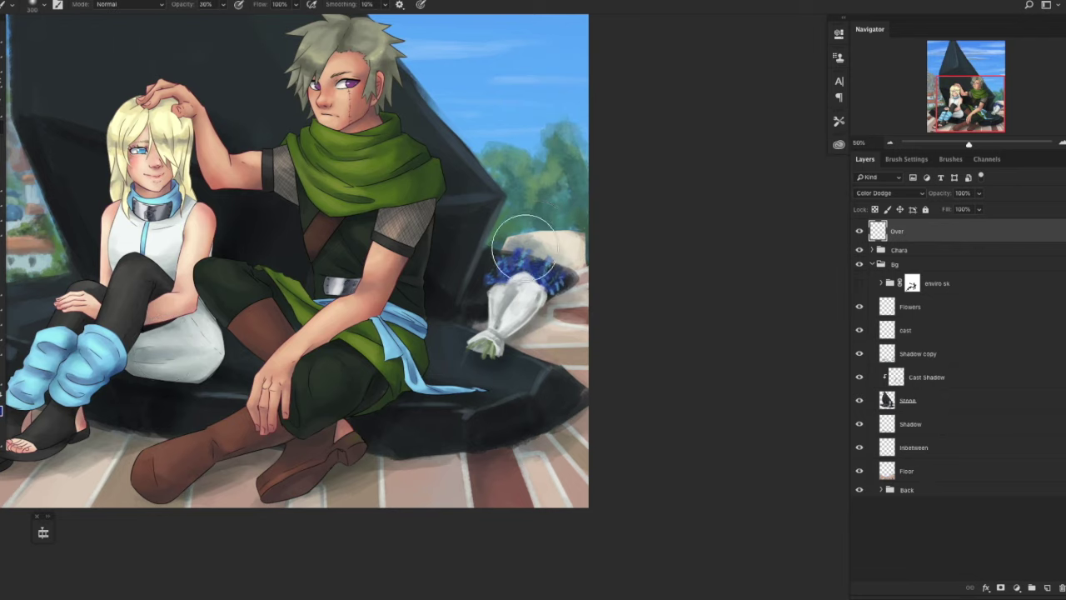
left_click(5, 407)
left_click(702, 225)
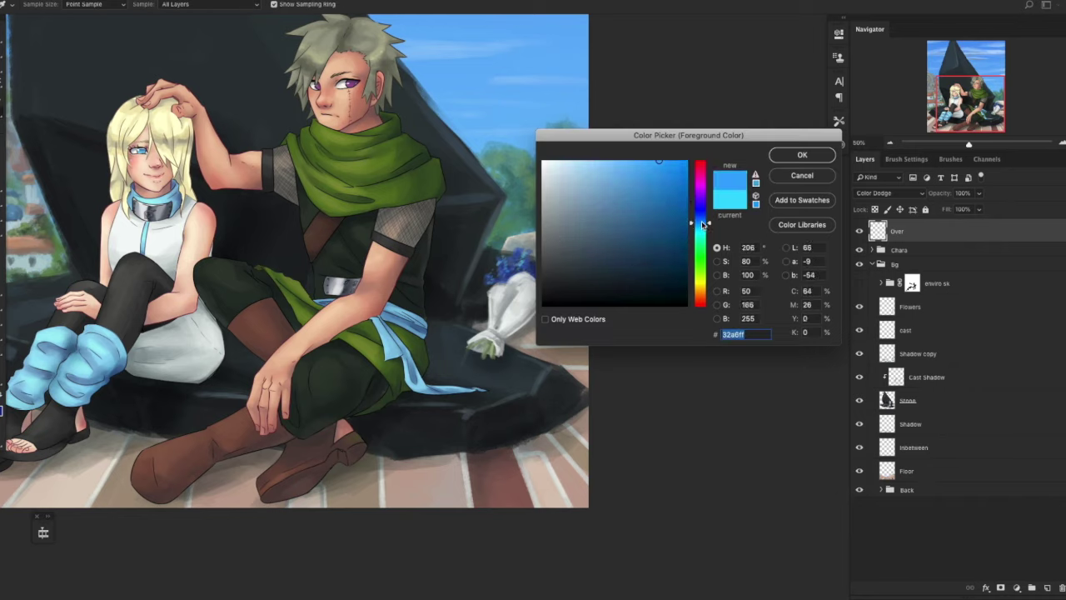
key("Return")
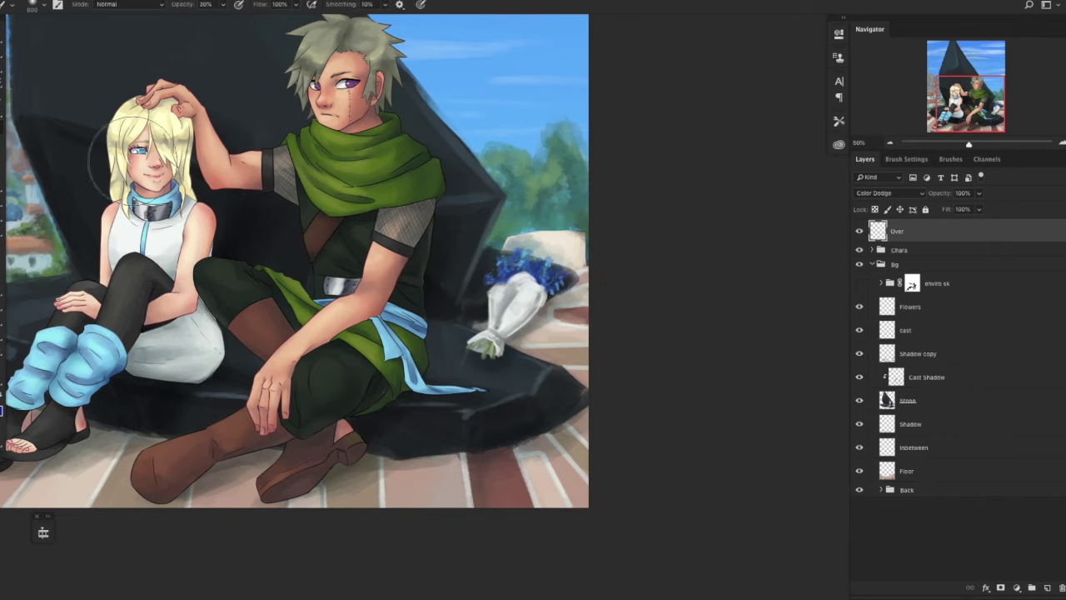
Shrink the brush to eye size and paint a blue glow over the girl's visible eye.
key("bracketleft")
key("bracketleft")
key("bracketleft")
key("bracketleft")
key("bracketleft")
key("bracketleft")
key("bracketleft")
key("bracketleft")
left_click(138, 152)
Set the foreground colour to magenta #ff32e9 and brighten the man's eyes with it.
left_click(2, 411)
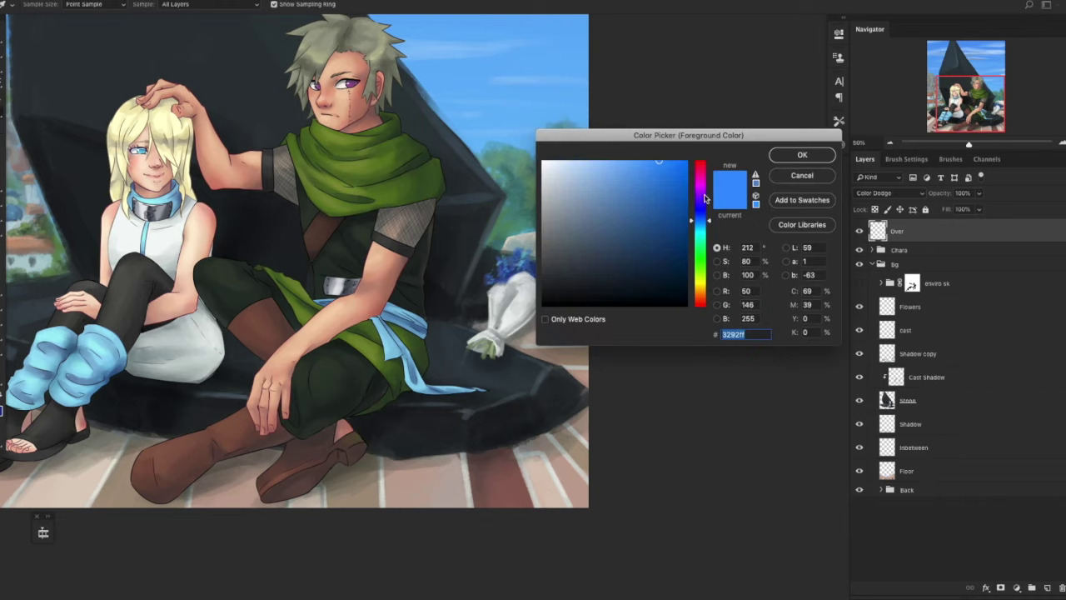
mouse_move(706, 196)
left_mouse_down()
mouse_move(707, 173)
mouse_move(707, 182)
left_mouse_up()
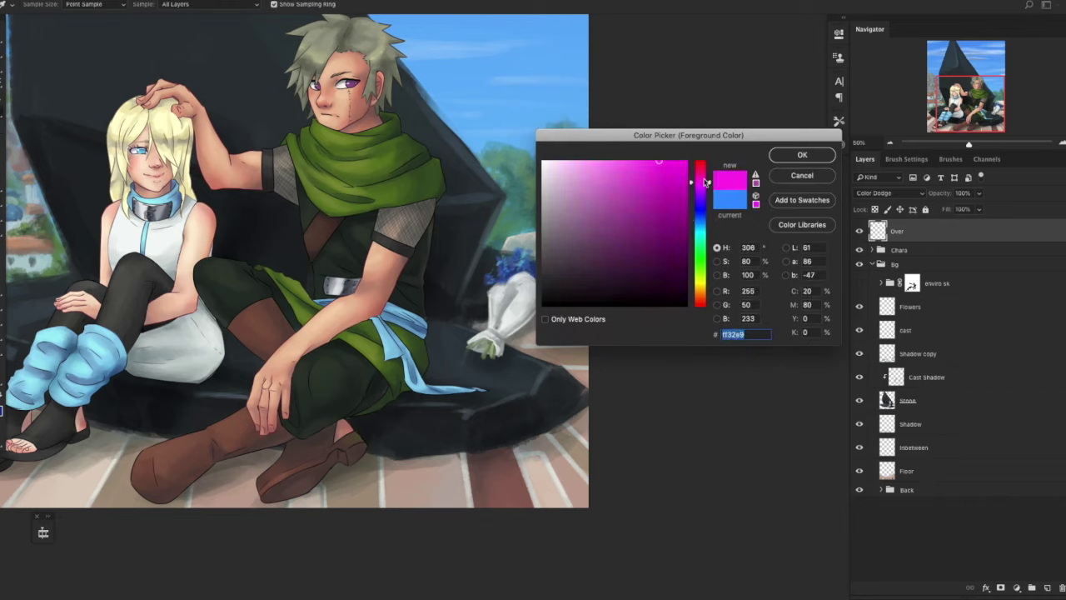
left_click(802, 155)
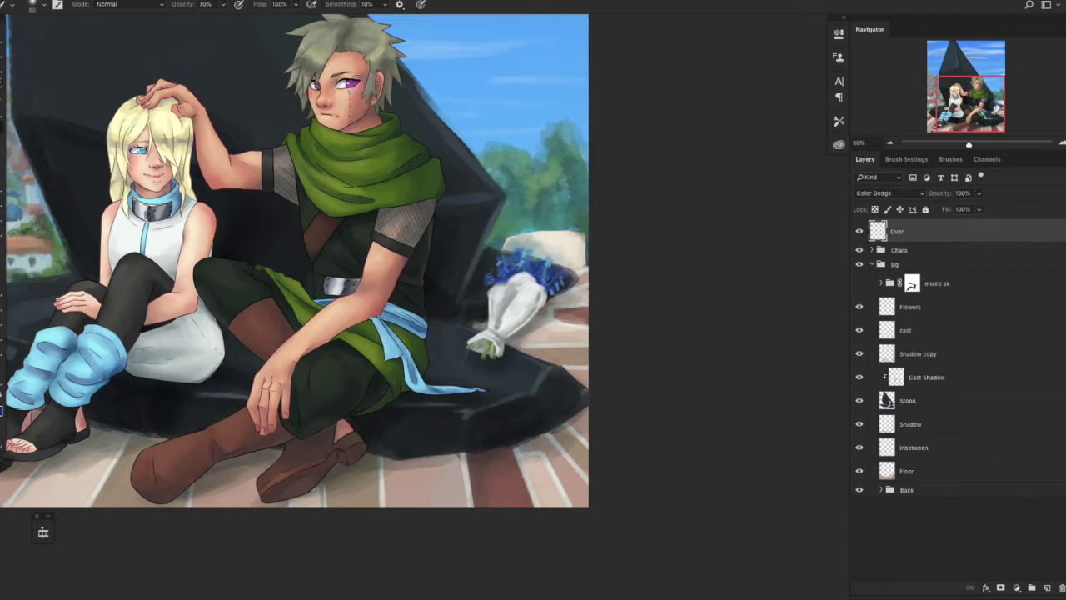
key("ctrl+minus")
key("ctrl+minus")
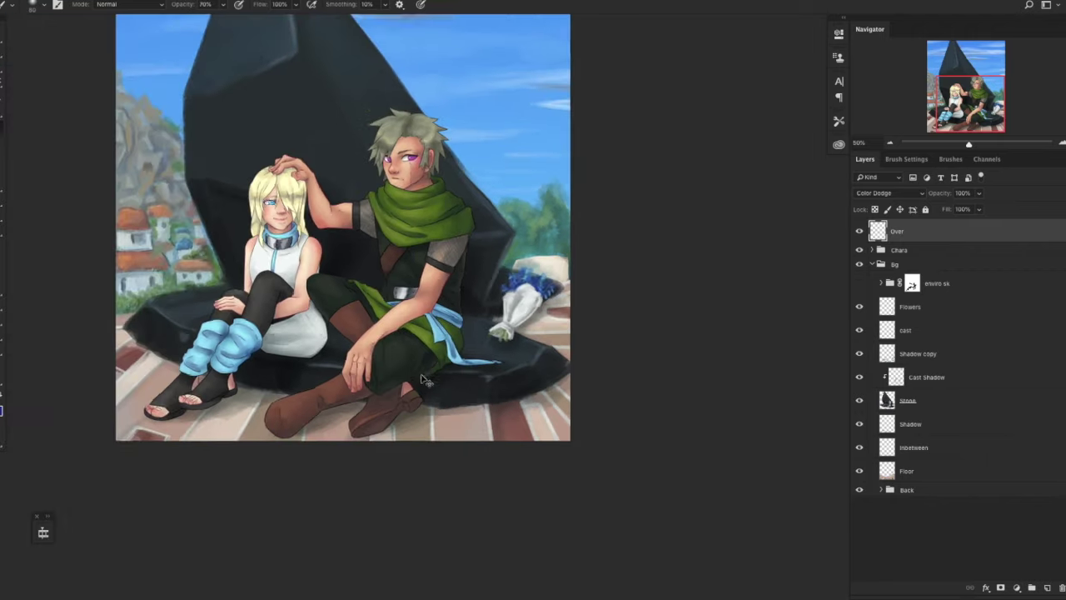
left_click_drag(403, 445, 590, 514)
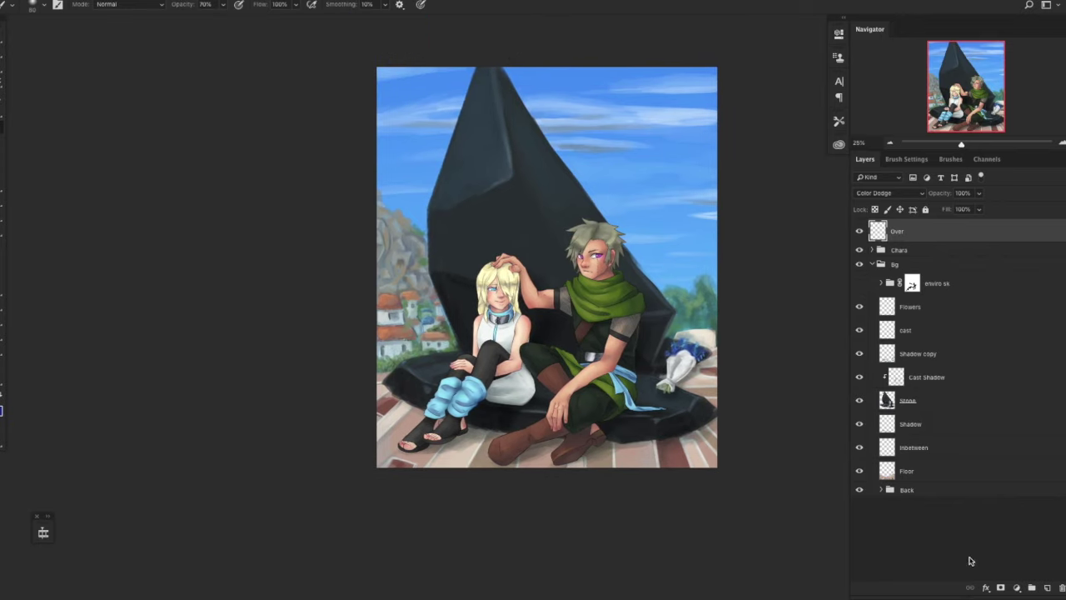
Add a Gradient Map adjustment layer above the Over layer.
left_click(1046, 588)
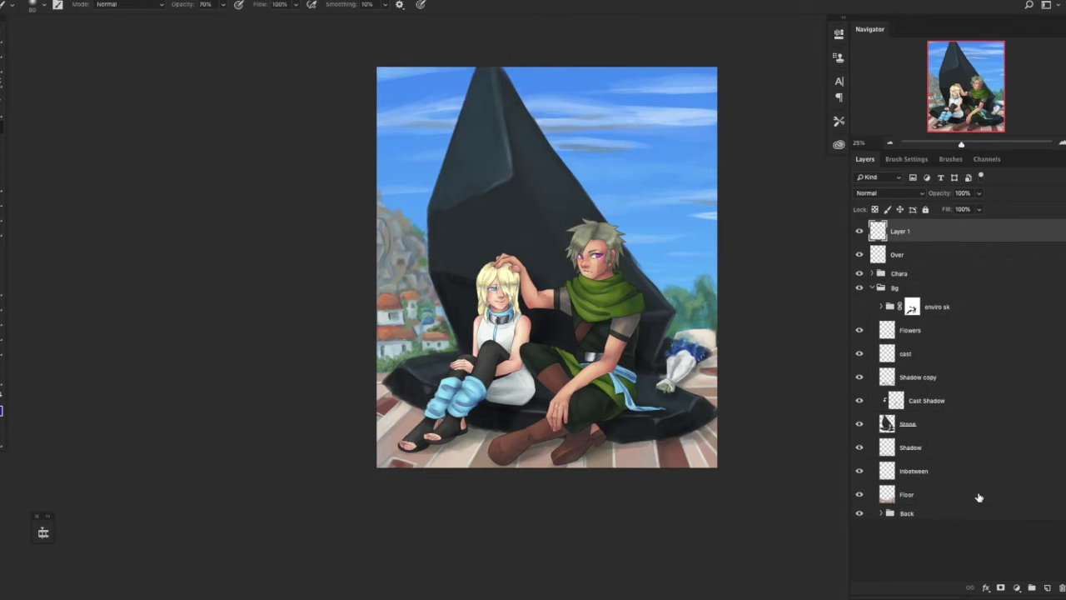
key("ctrl+z")
left_click(1016, 588)
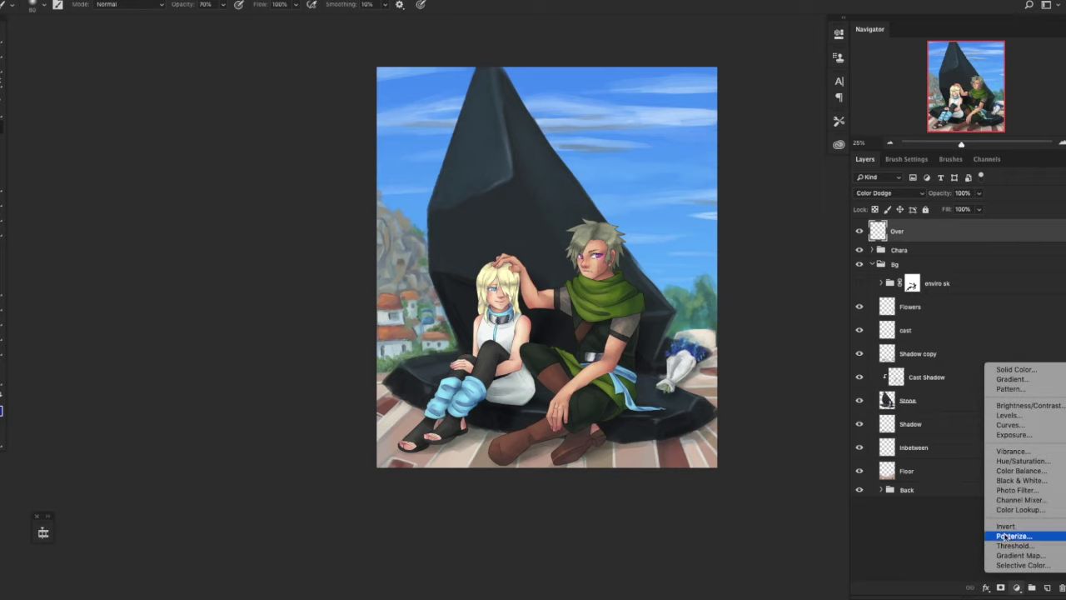
left_click(1022, 555)
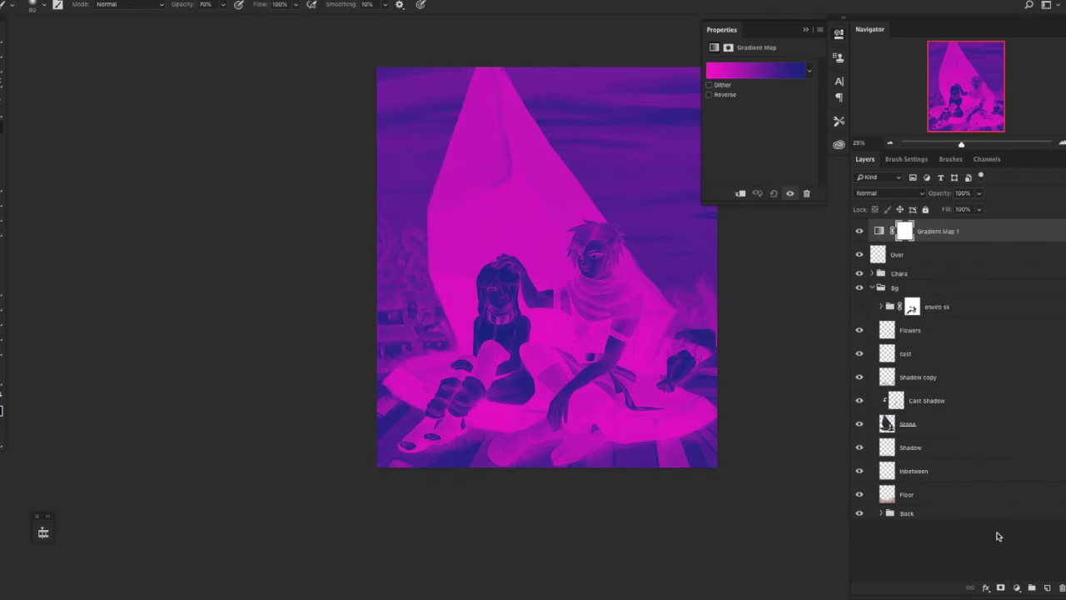
Change the gradient map's start colour stop from the dark-tone end to a muted light blue.
left_click(755, 76)
left_click_drag(649, 362, 651, 365)
double_click(649, 363)
left_click(699, 208)
left_click_drag(677, 216, 702, 222)
left_click_drag(583, 208, 632, 186)
left_click(802, 155)
Make the gradient's end colour stop white at location 100% and accept the gradient.
left_click(867, 361)
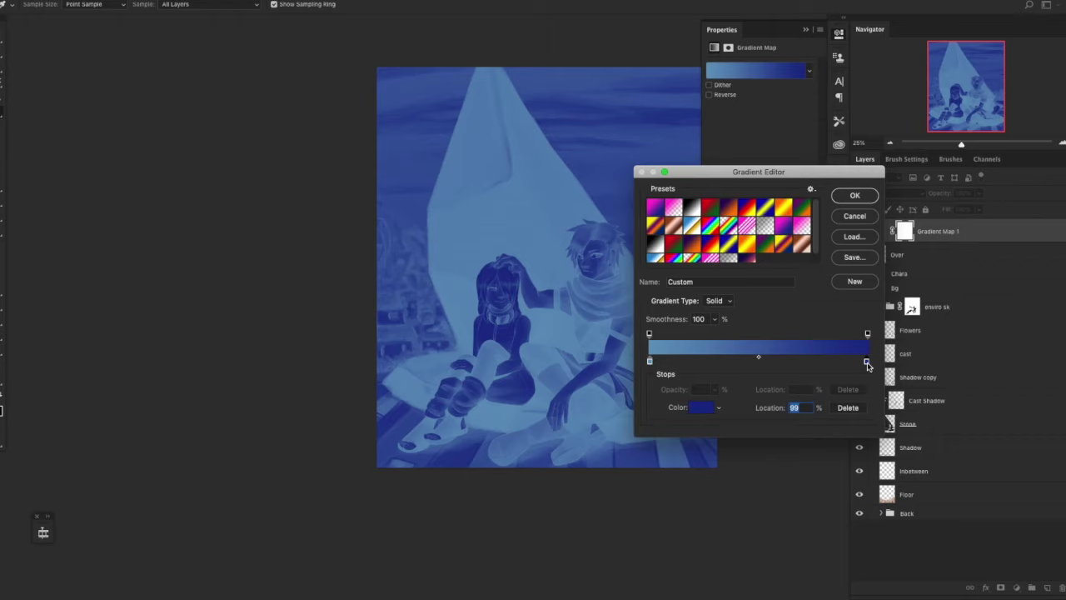
double_click(866, 364)
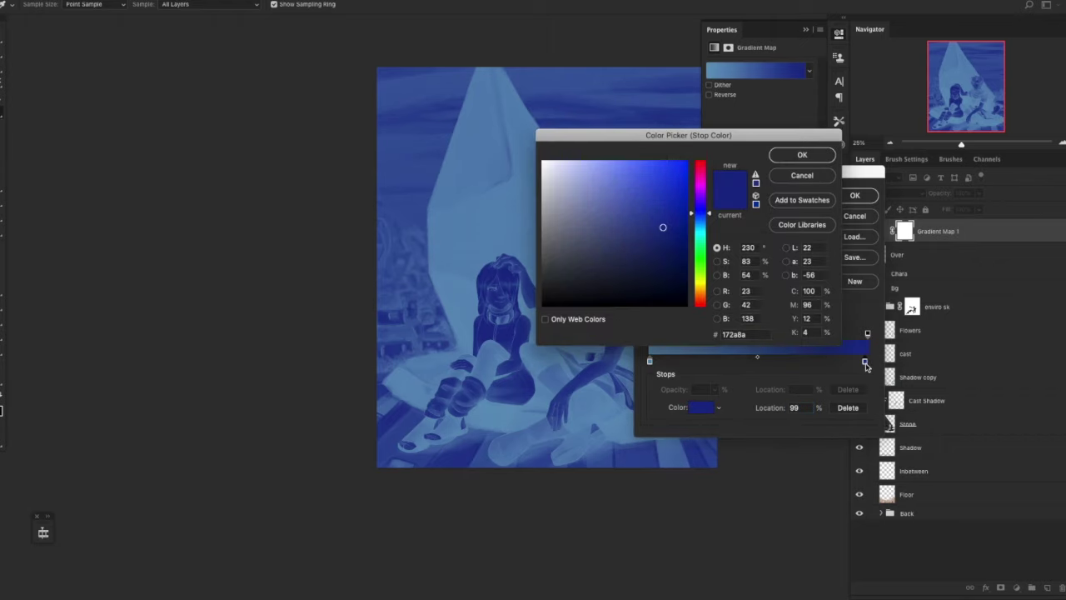
left_click(571, 162)
left_click(802, 154)
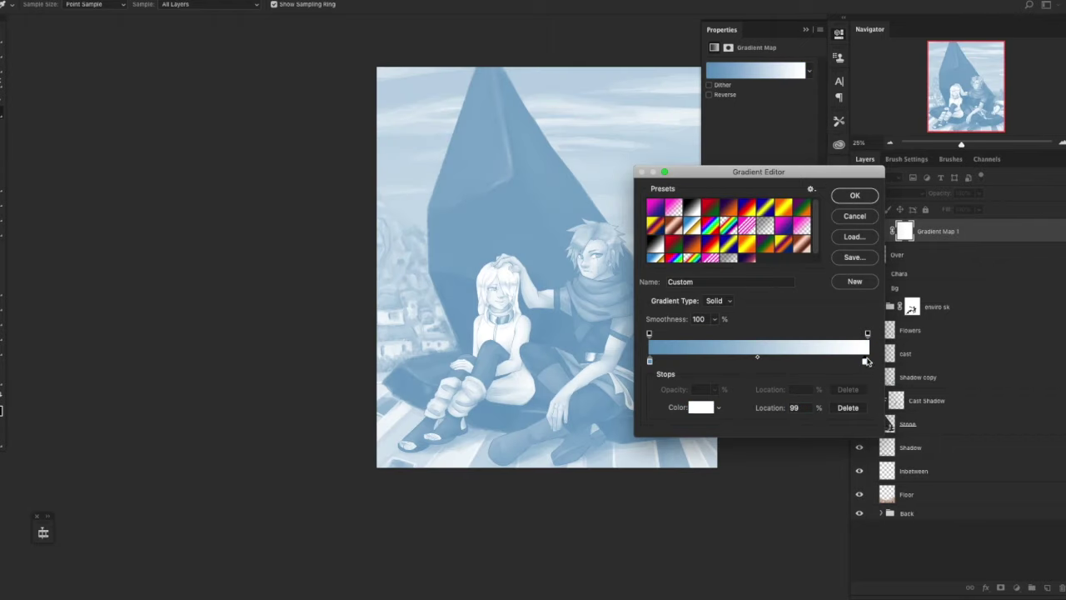
left_click_drag(866, 361, 892, 365)
left_click(867, 334)
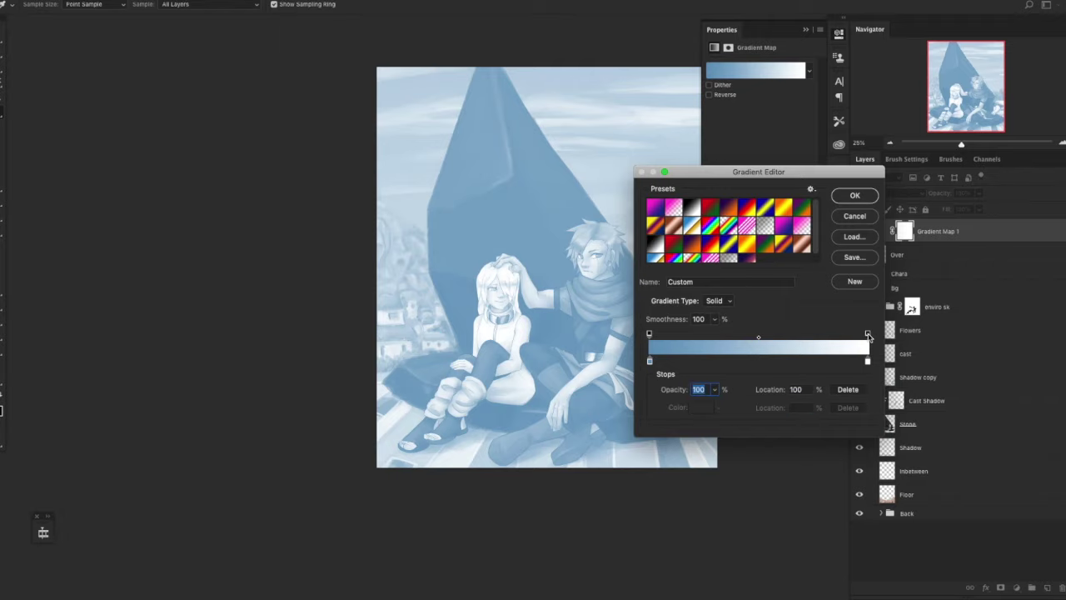
left_click(855, 195)
Set the gradient map layer to Multiply at 10% opacity and compare the painting with and without it.
left_click(888, 193)
left_click(877, 223)
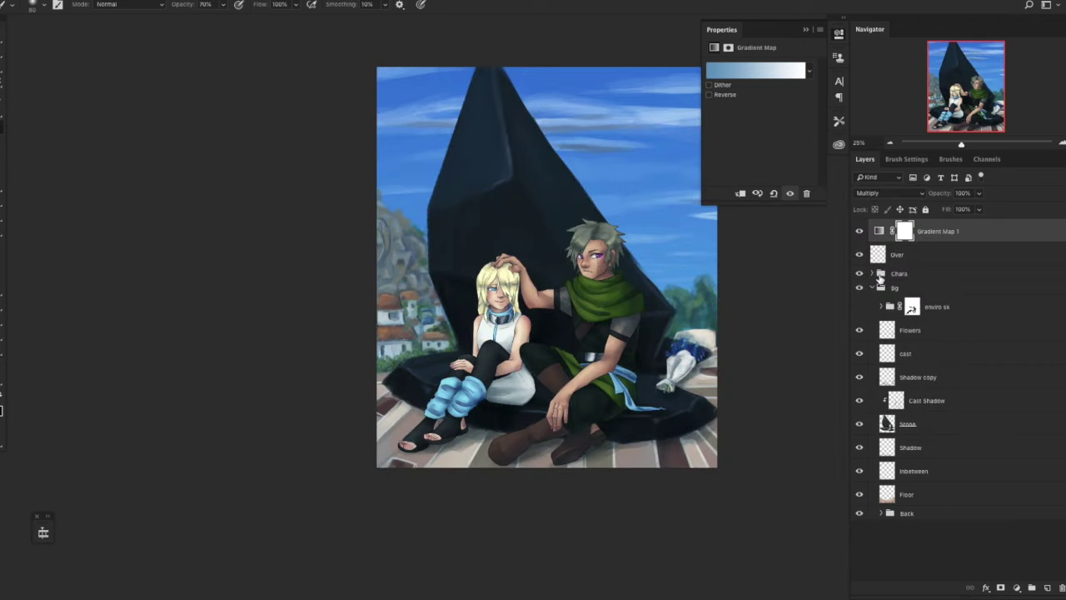
key("v")
key("1")
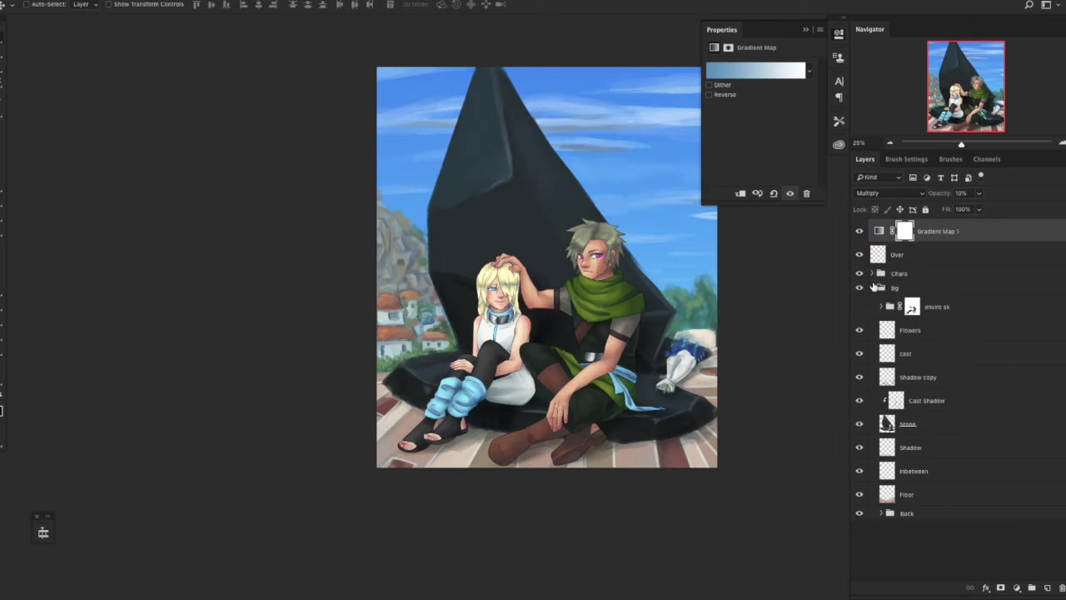
left_click(859, 232)
left_click(860, 231)
left_click(1016, 587)
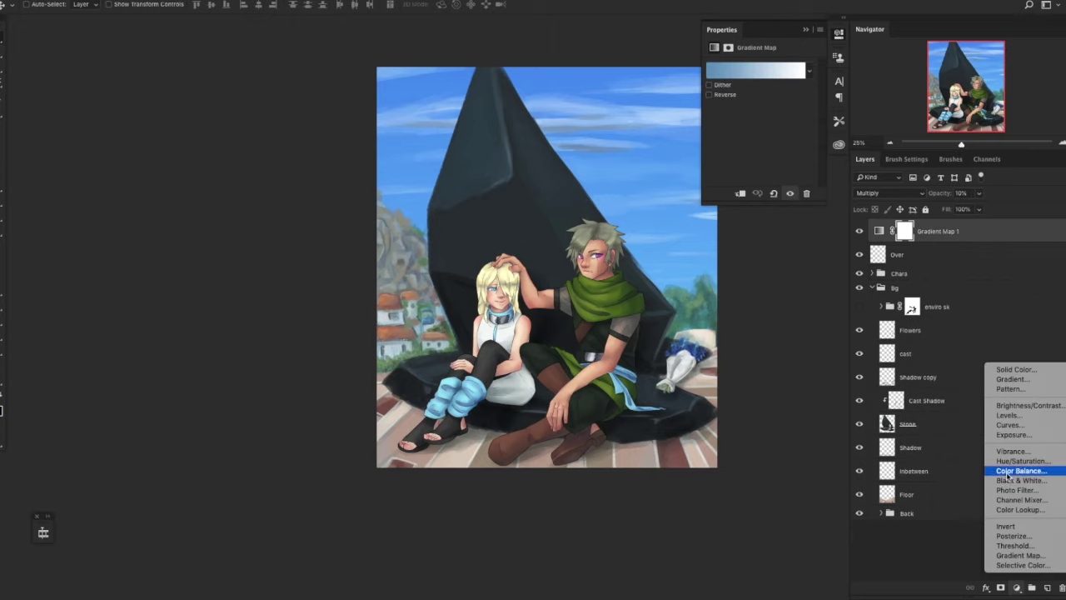
left_click(938, 562)
Group all layers from Over down to Back and name the group All.
left_click(919, 256)
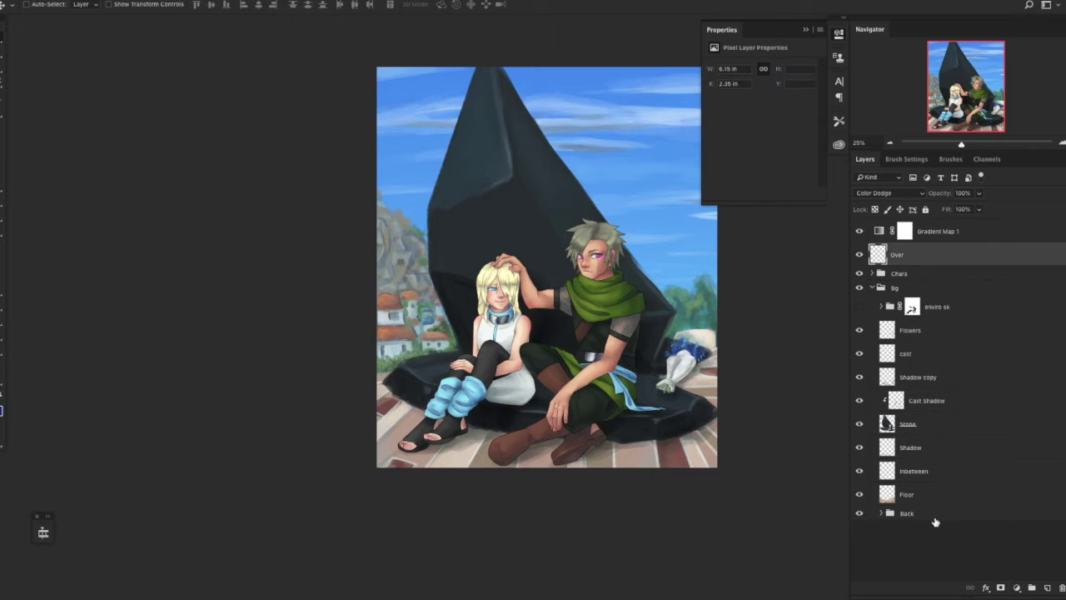
left_click(935, 523, "shift")
key("ctrl+g")
double_click(900, 251)
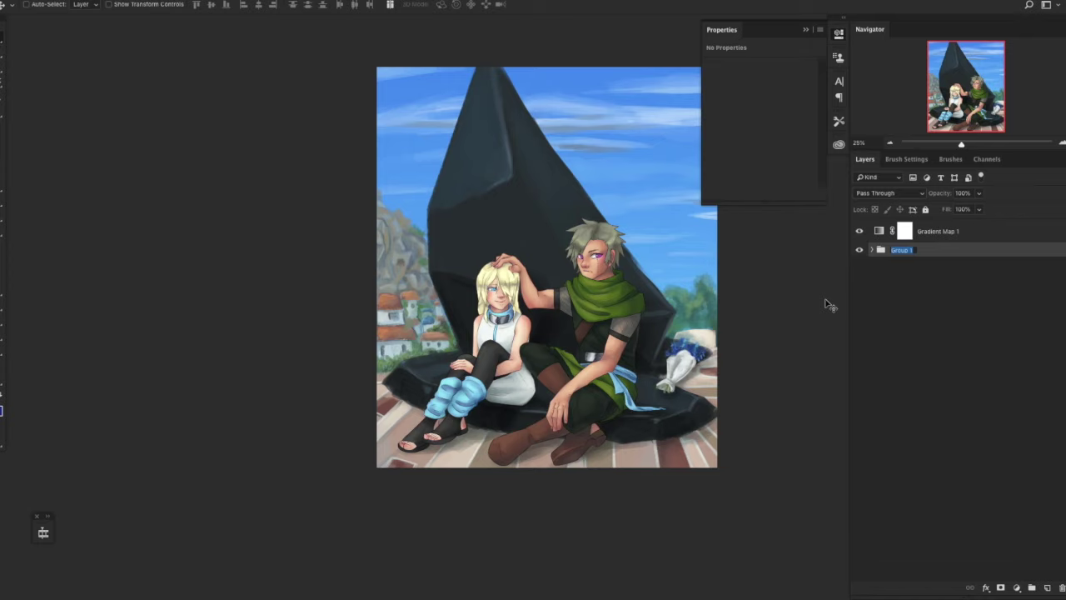
type("All")
key("Return")
Add a second Gradient Map layer above the first and set its end colour stop to pale yellow.
left_click(977, 234)
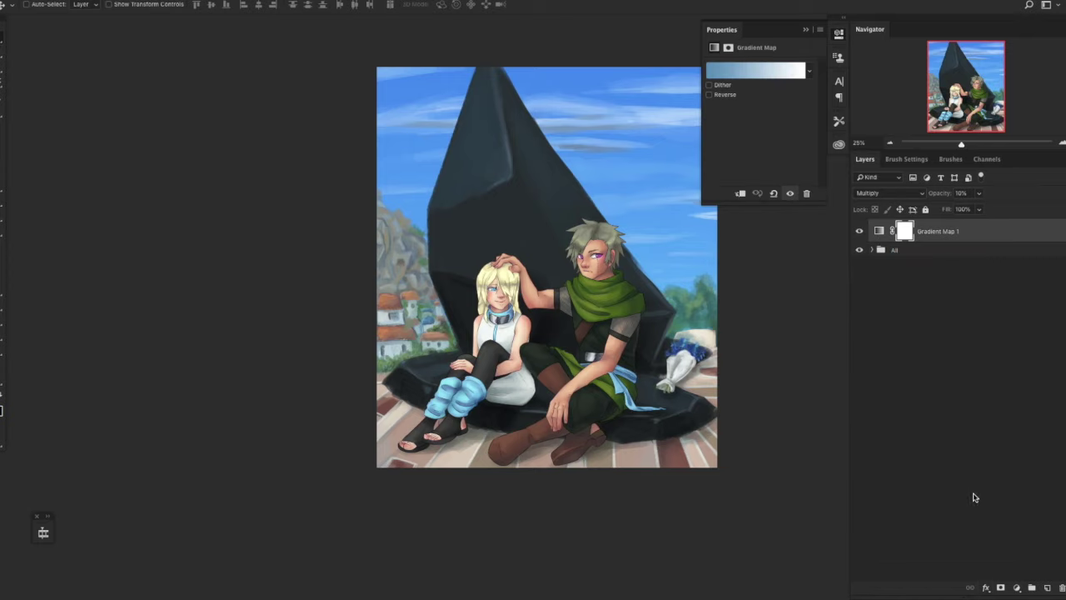
left_click(1015, 590)
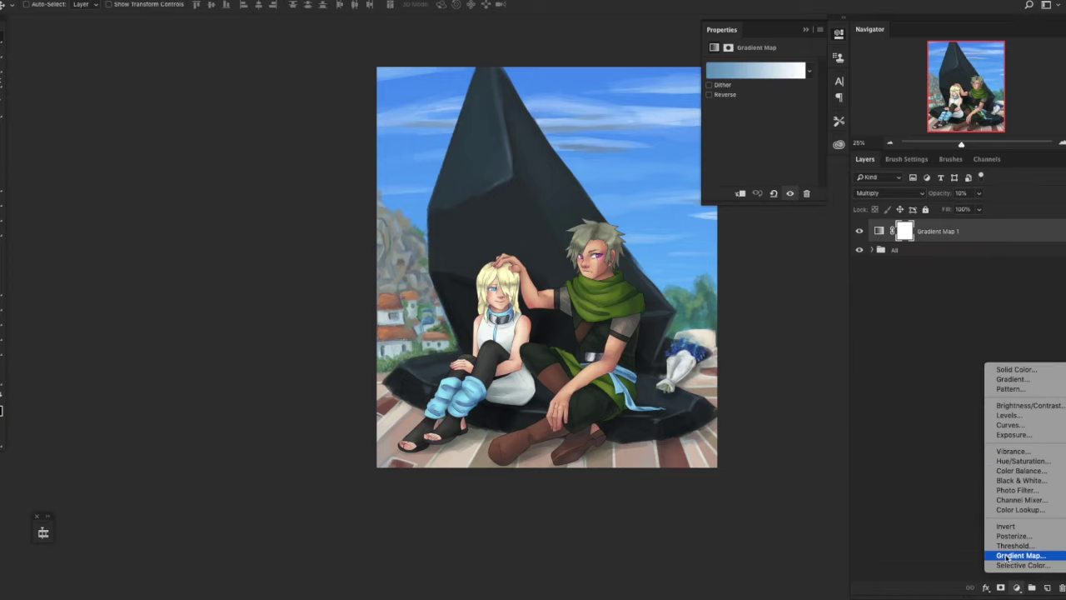
left_click(1009, 554)
left_click(758, 69)
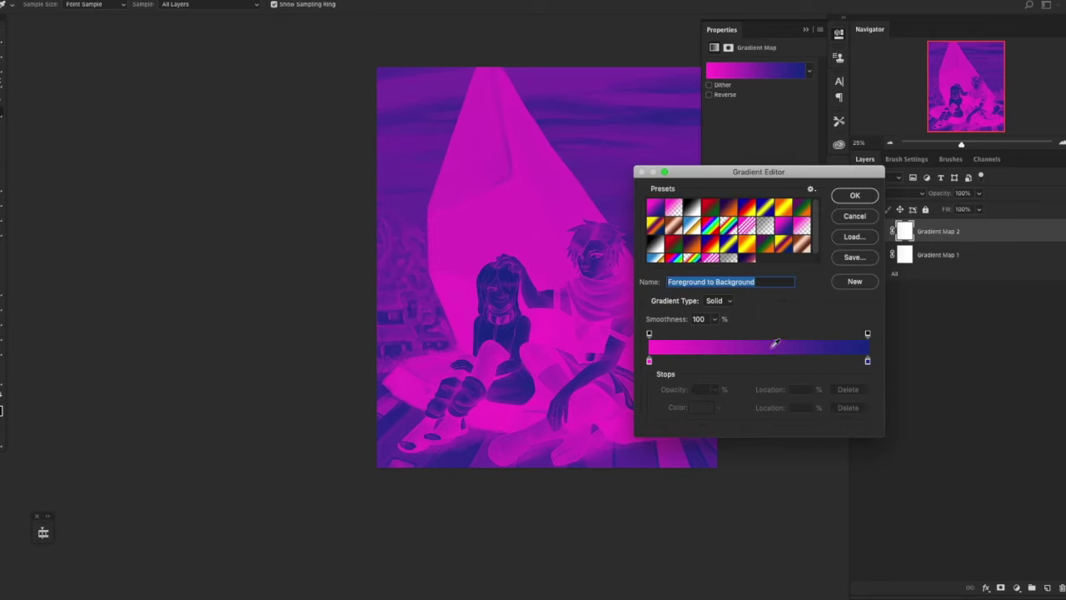
double_click(868, 362)
left_click(700, 287)
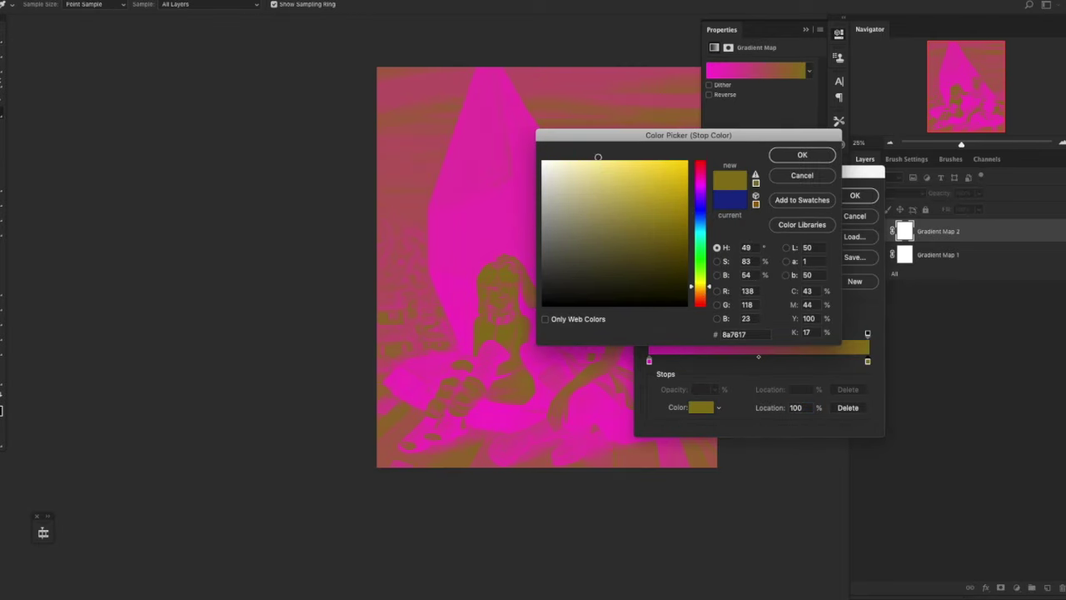
left_click(597, 160)
left_click(801, 155)
Set the second gradient's start colour to black and its start opacity to 0%, and accept the gradient.
left_click(649, 362)
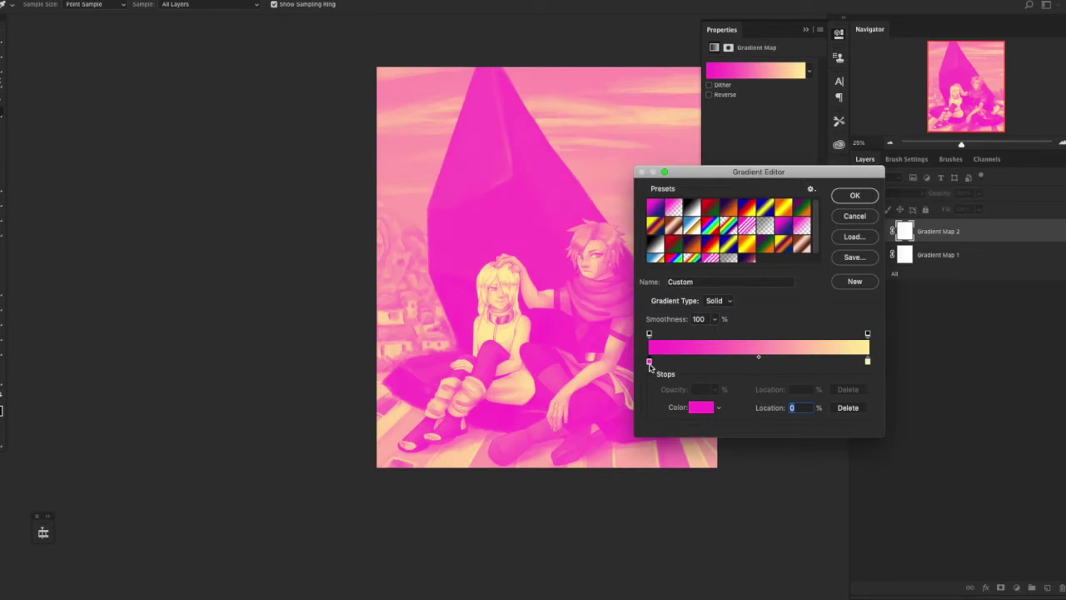
double_click(650, 363)
left_click_drag(672, 296, 714, 345)
left_click(801, 155)
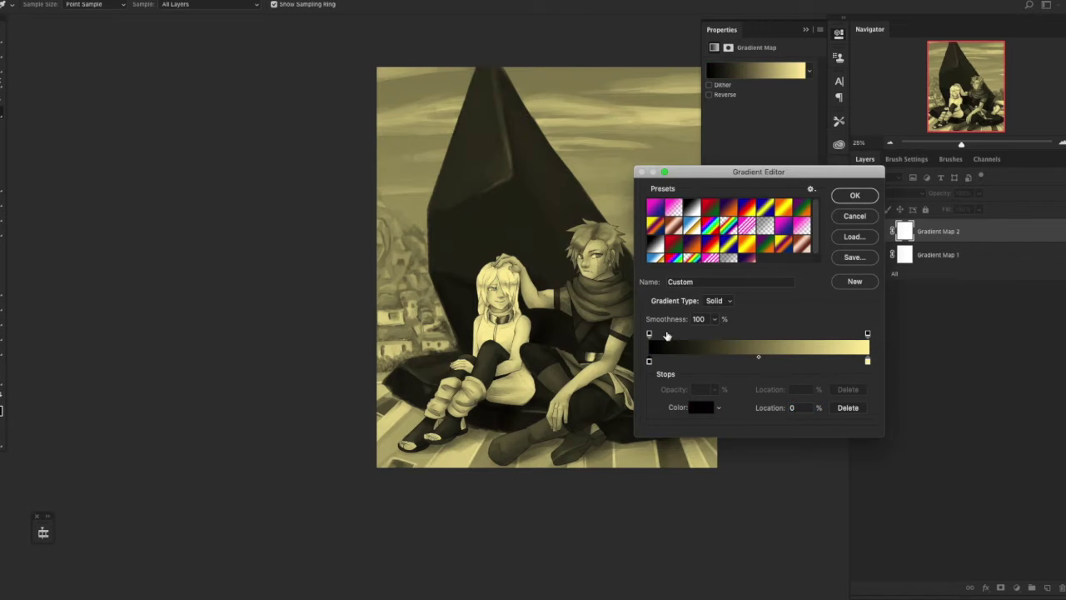
left_click(650, 334)
left_click(713, 389)
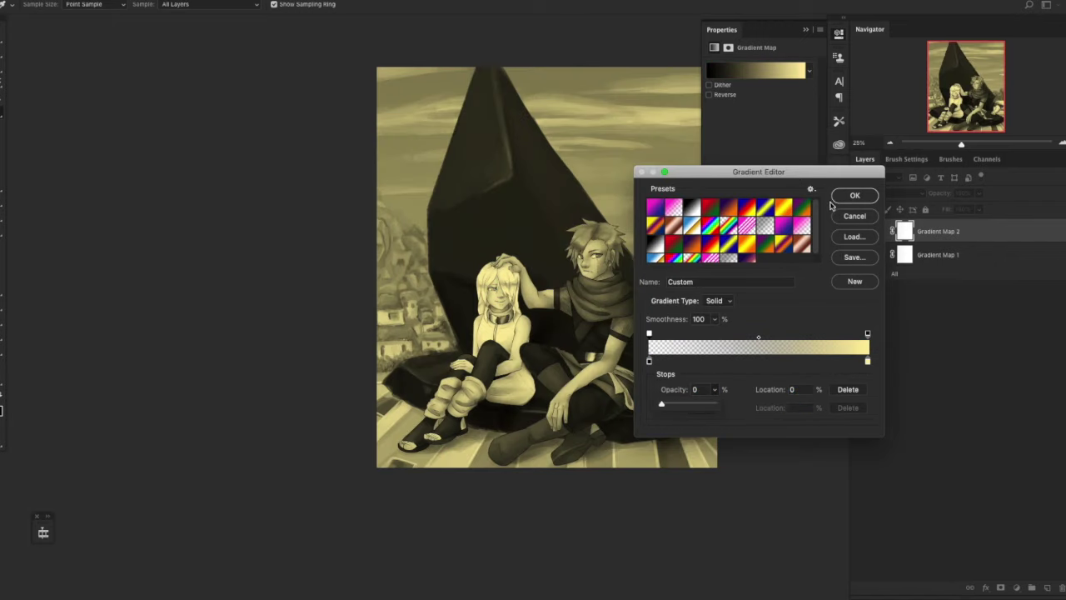
left_click(855, 195)
Set the second gradient map layer's blend mode to Soft Light and compare the painting with and without it.
left_click(883, 192)
left_click(871, 323)
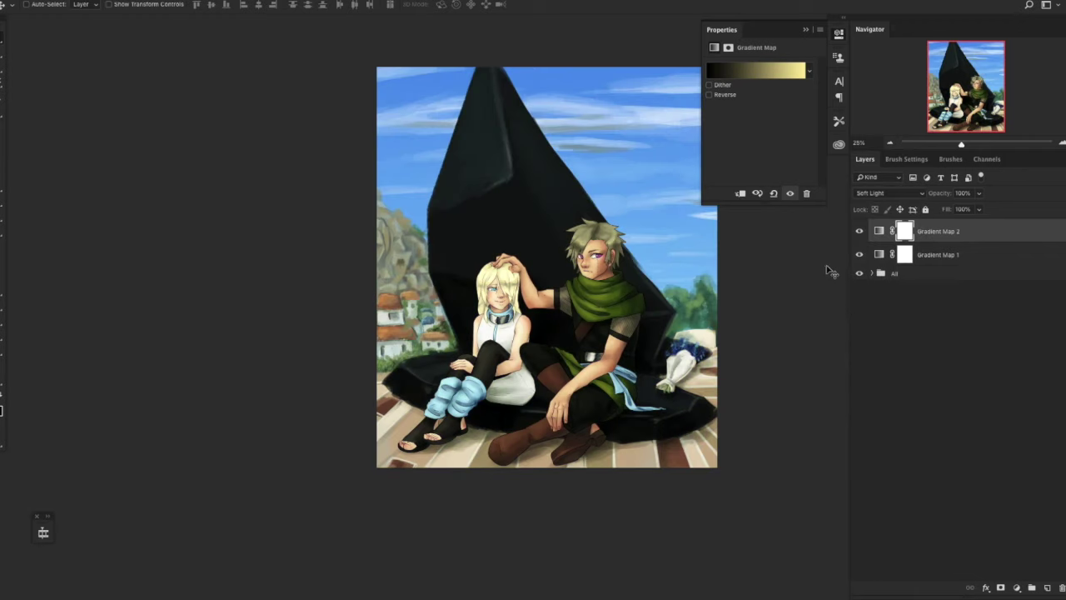
left_click(861, 232)
left_click(860, 231)
Change the second gradient map's start colour stop to white #ffffff.
left_click(738, 71)
left_click(650, 361)
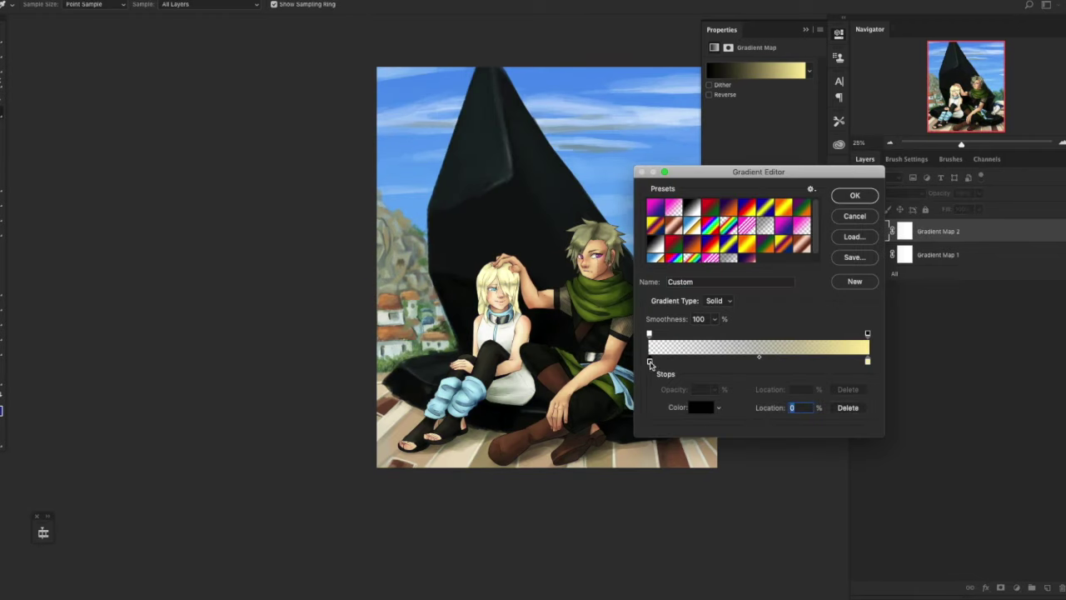
double_click(649, 362)
left_click(544, 162)
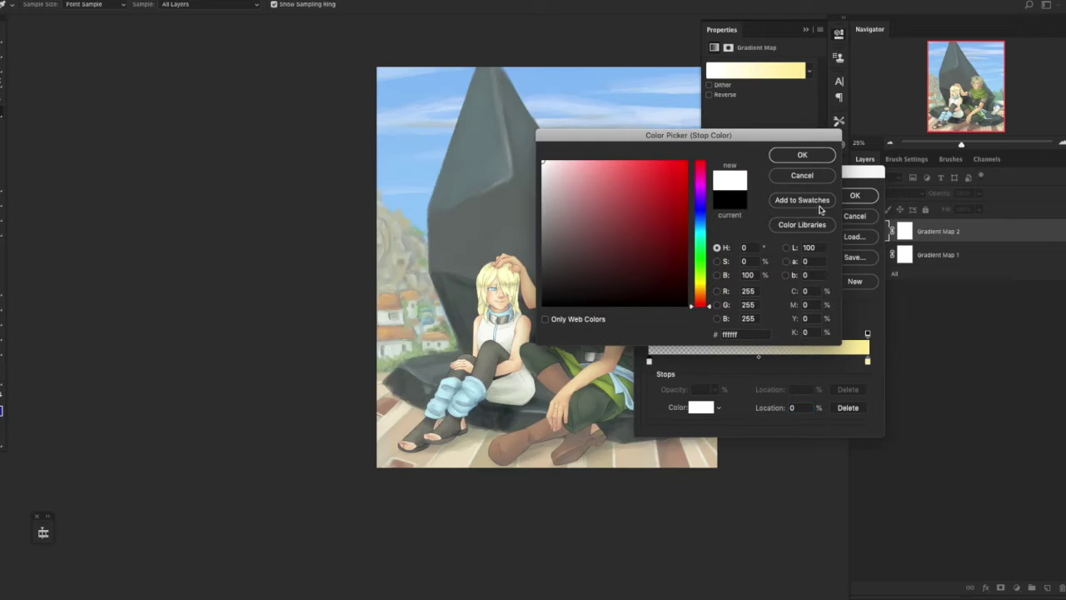
left_click(804, 156)
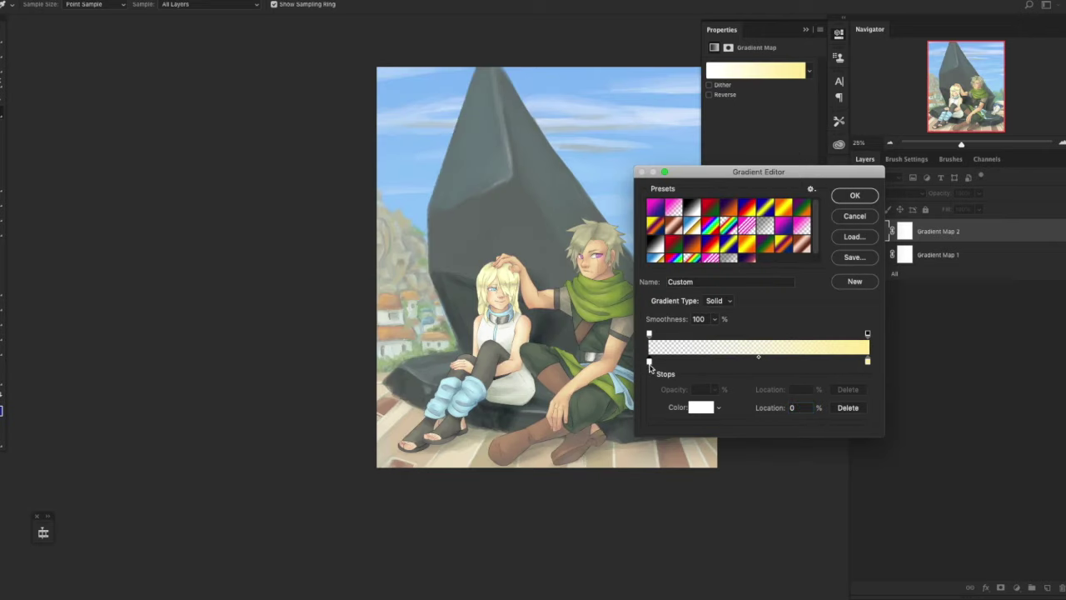
Remove the white start colour stop from the second gradient, accept it and compare the painting with and without that layer.
left_click_drag(649, 364, 647, 392)
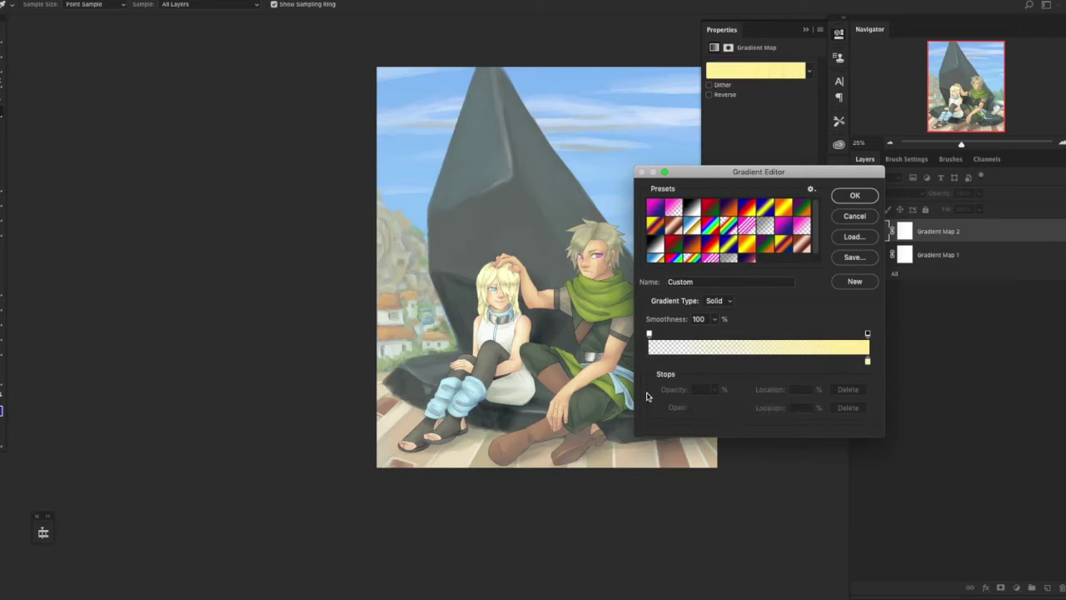
left_click(857, 196)
left_click(901, 255)
left_click(891, 239)
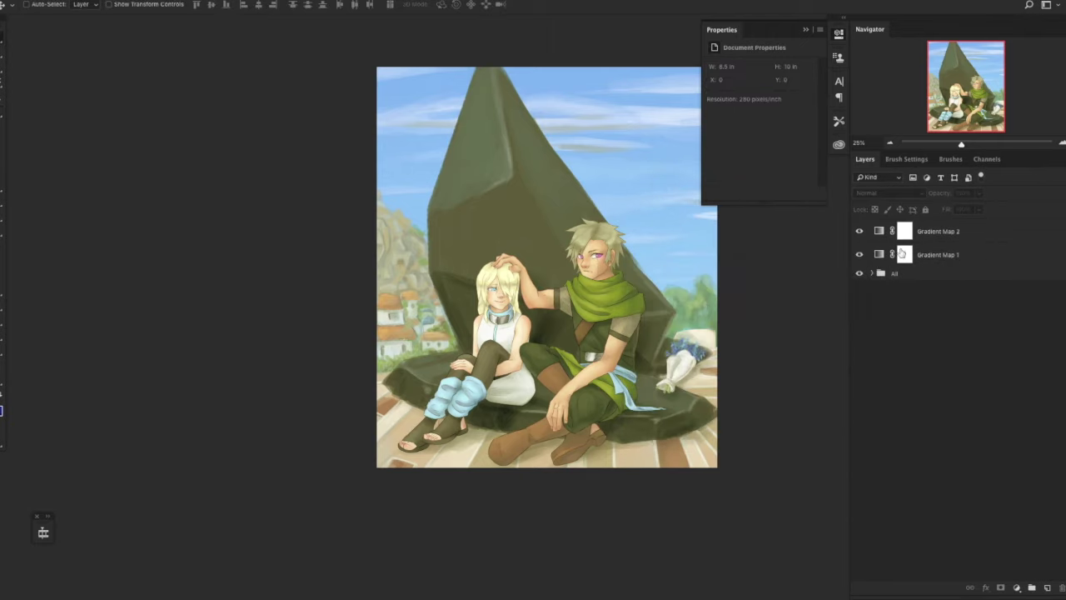
left_click(860, 231)
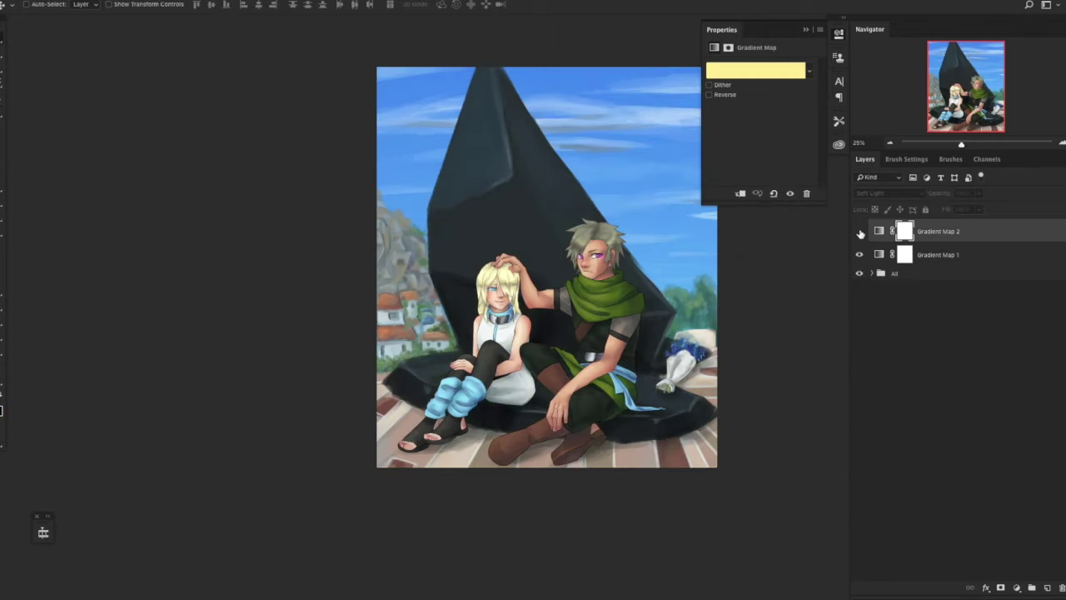
left_click(860, 231)
Add a muted purple colour stop to the second gradient map's gradient and place it at 28%.
left_click(779, 67)
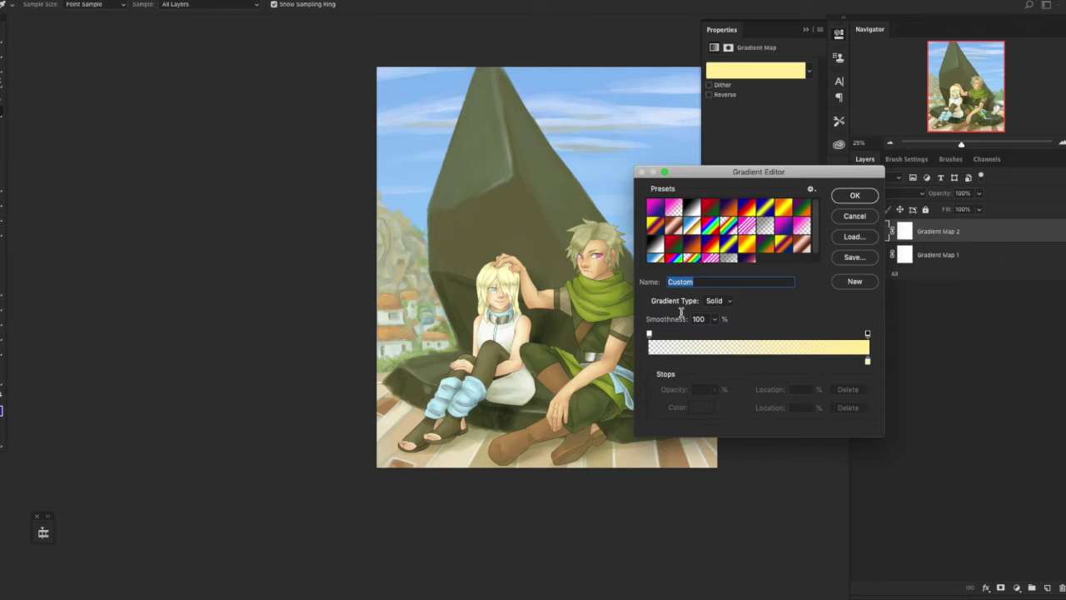
left_click(672, 364)
left_click_drag(671, 364, 697, 365)
left_click(720, 408)
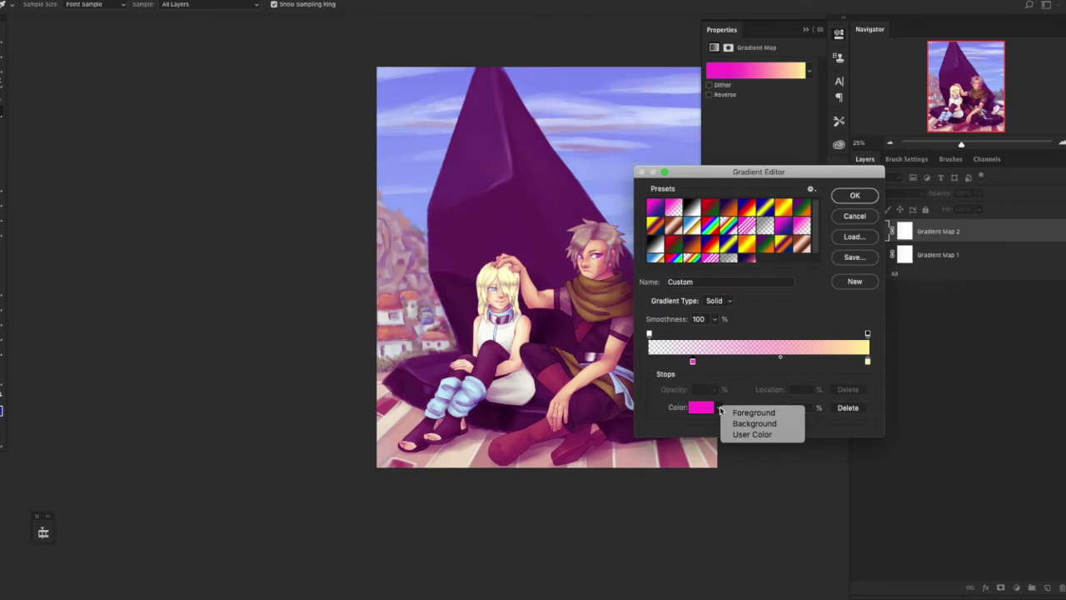
left_click(708, 409)
left_click(708, 409)
left_click(554, 251)
left_click_drag(569, 256, 572, 225)
left_click(802, 155)
left_click_drag(692, 363, 711, 369)
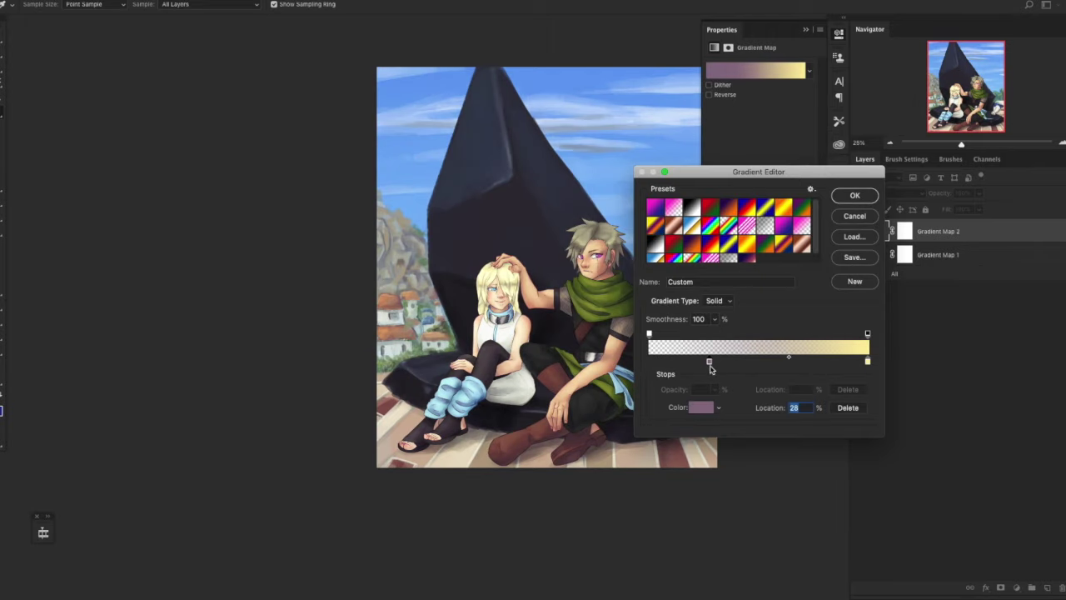
Change the purple colour stop to grey-blue #71798b and accept the gradient.
double_click(710, 364)
left_click(697, 204)
left_click(802, 155)
left_click(854, 194)
Try the Overlay blend mode on the second gradient map layer and compare the painting with and without it.
left_click(871, 194)
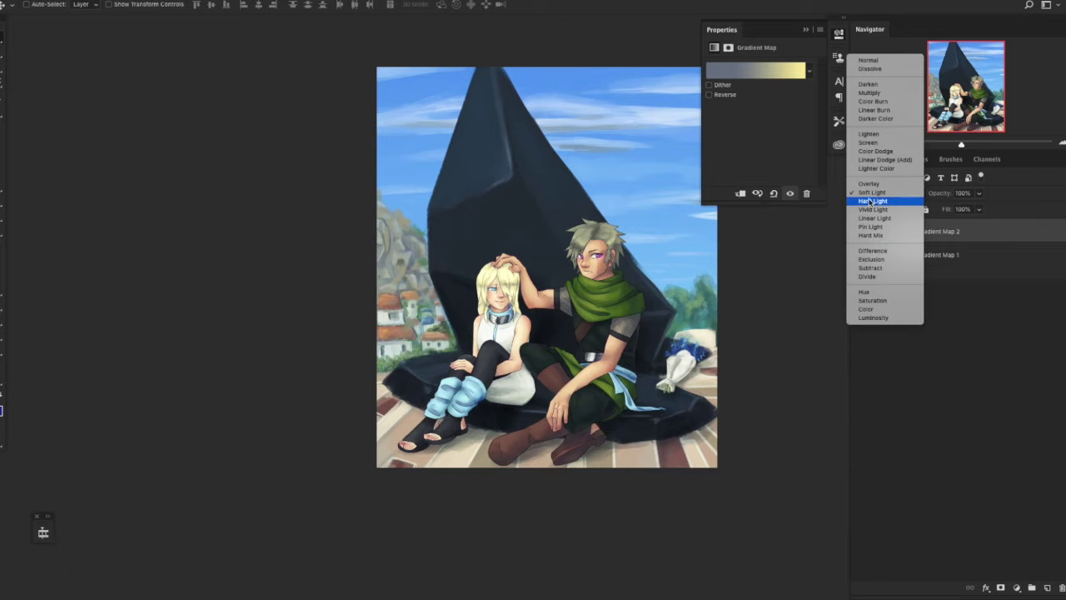
left_click(869, 184)
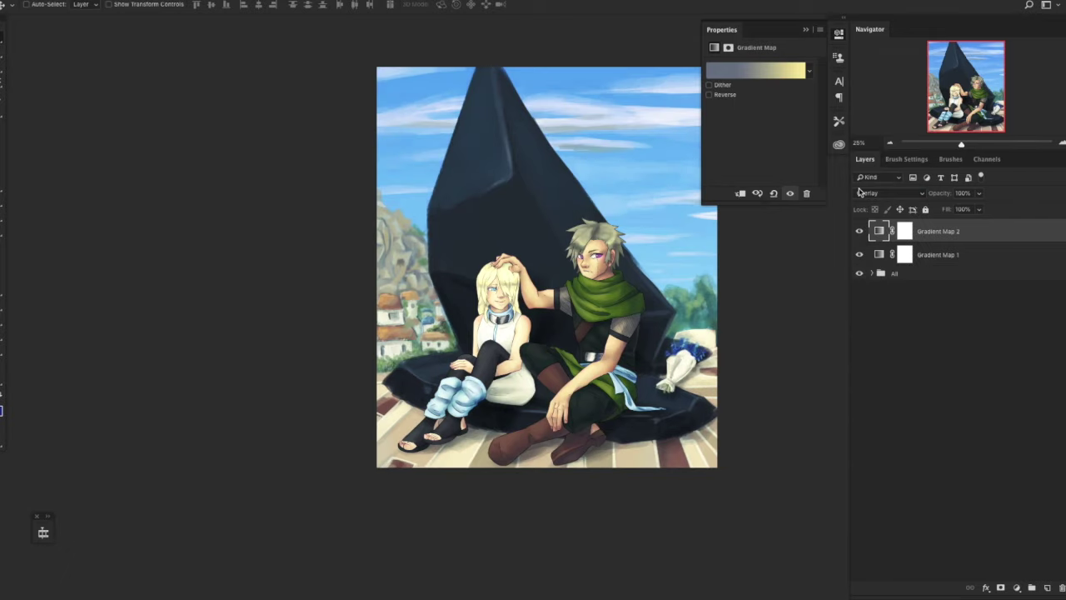
left_click(859, 231)
left_click(860, 231)
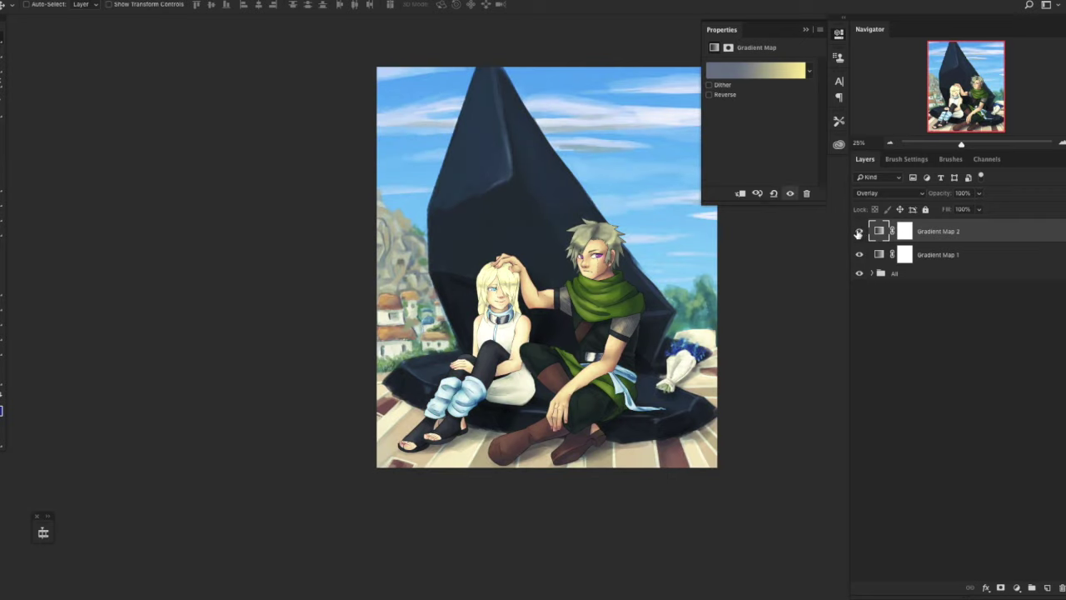
left_click(860, 232)
left_click(859, 232)
left_click(859, 231)
left_click(859, 232)
Set the second gradient map layer's blend mode to Screen and compare the painting with and without it.
left_click(883, 192)
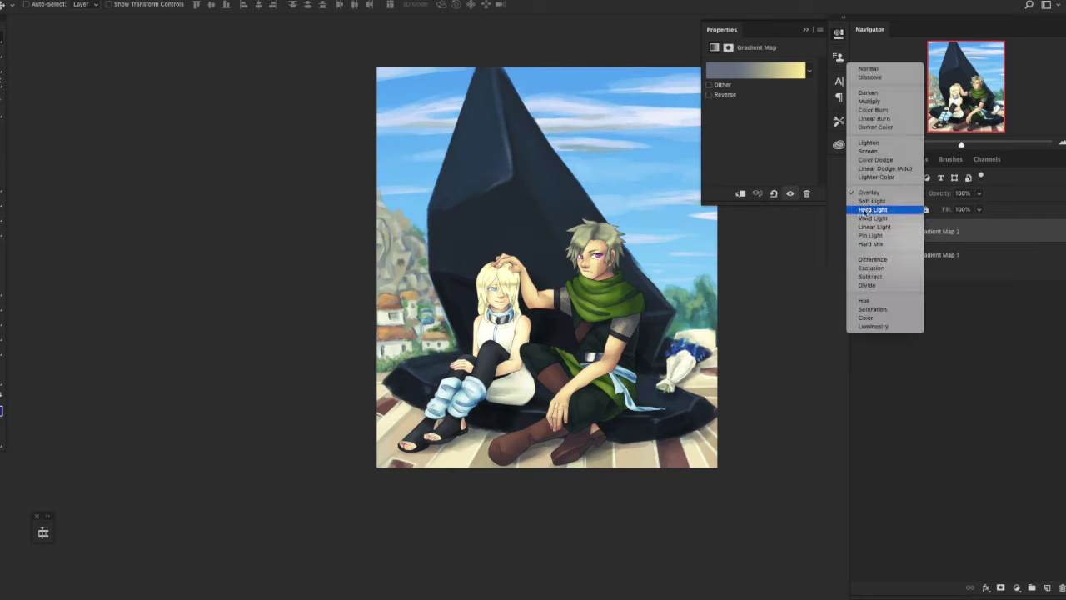
left_click(885, 151)
left_click(860, 231)
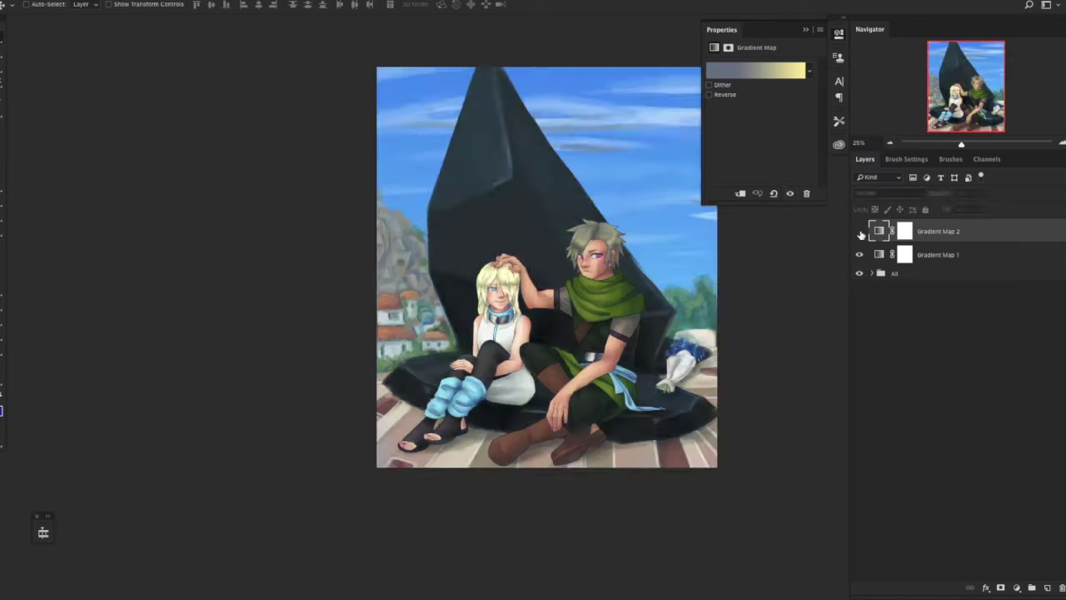
left_click(859, 231)
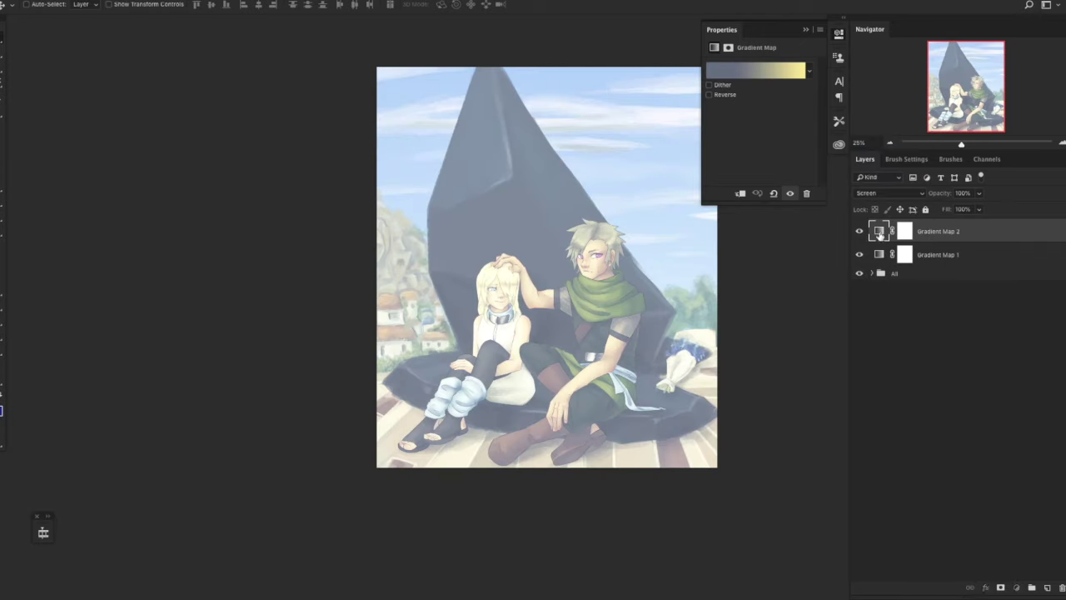
Change the second gradient's grey-blue colour stop to black and accept the gradient.
left_click(770, 73)
left_click(712, 361)
left_click(707, 409)
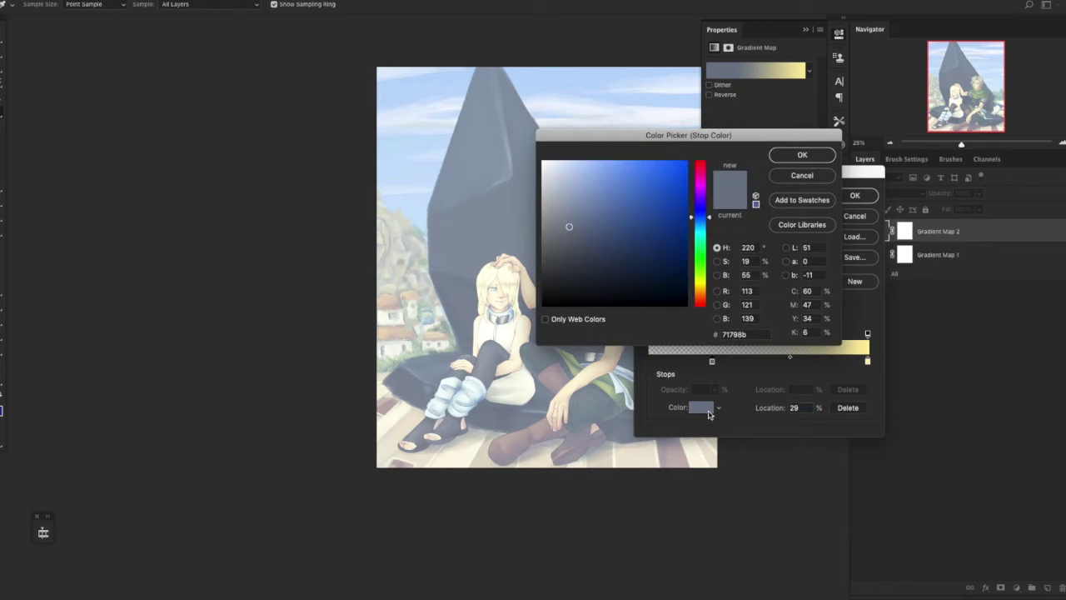
left_click(802, 175)
left_click(855, 194)
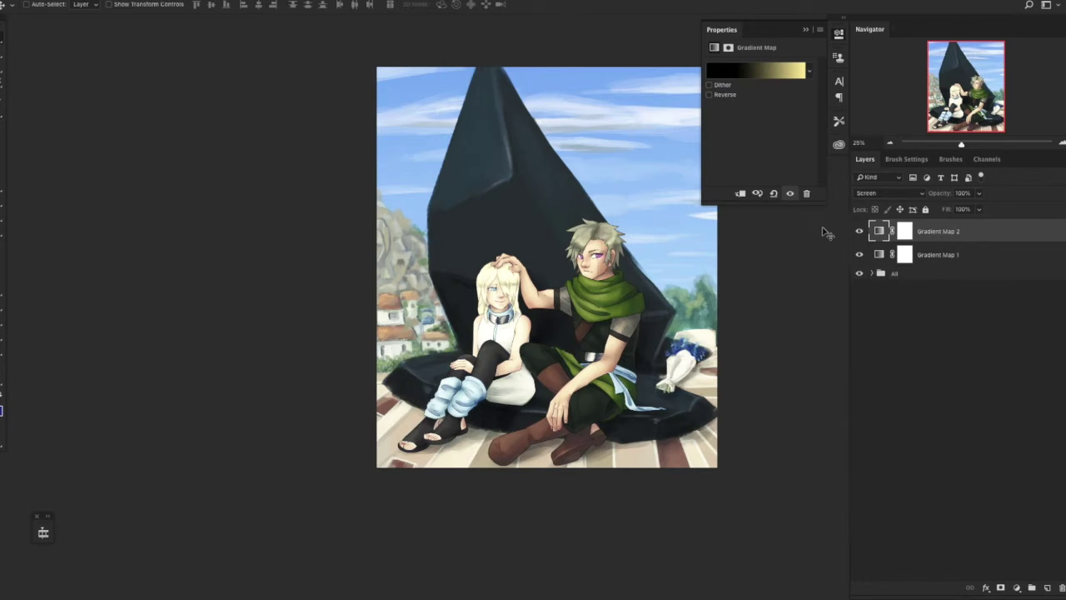
Lower the second gradient map layer's opacity to 21%, comparing the painting with and without it.
key("5")
left_click(860, 232)
left_click(859, 232)
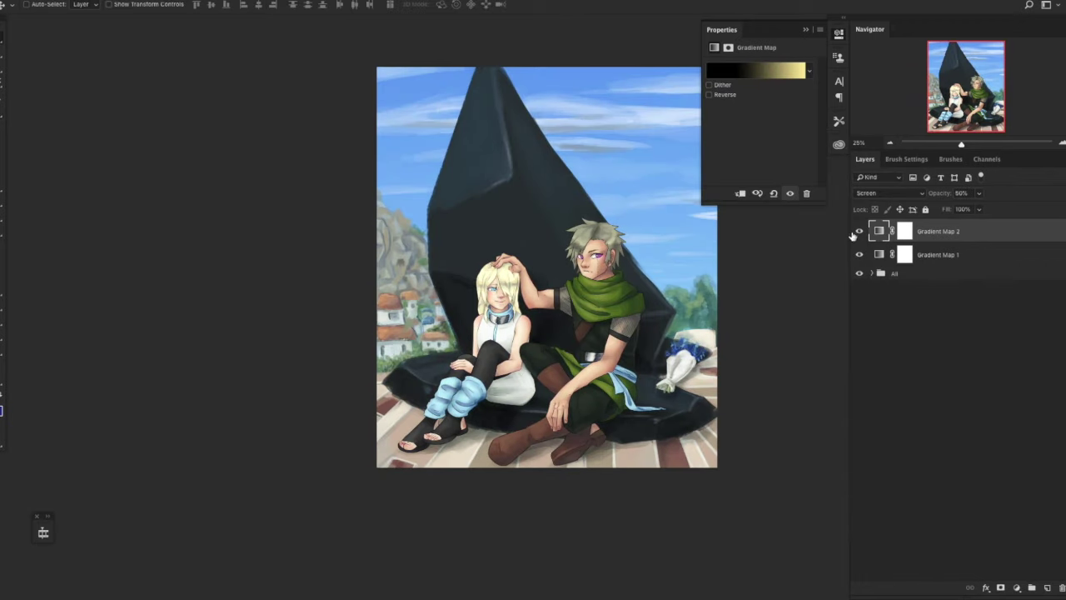
key("2")
key("1")
left_click(859, 233)
left_click(859, 233)
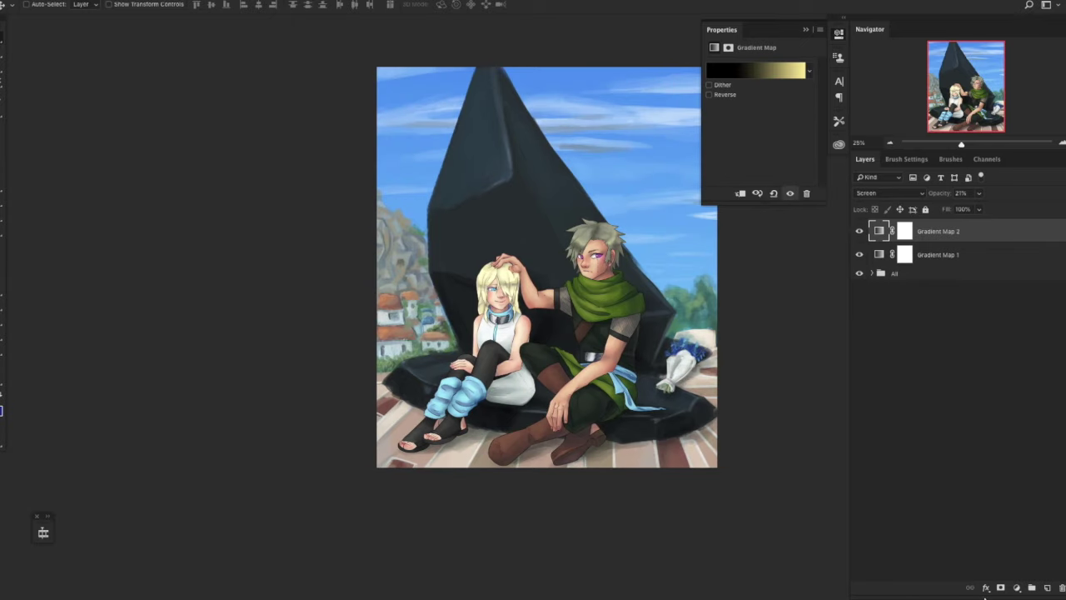
Add a third Gradient Map layer on top using the preset that runs from dark violet through pink to pale yellow.
left_click(1017, 588)
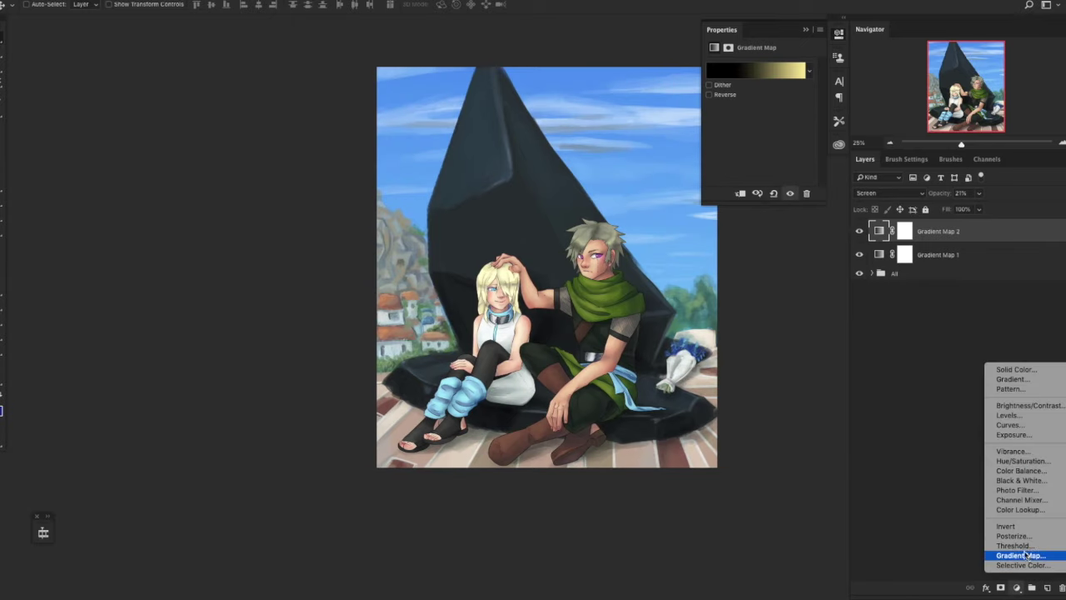
left_click(1026, 555)
left_click(781, 73)
left_click(785, 216)
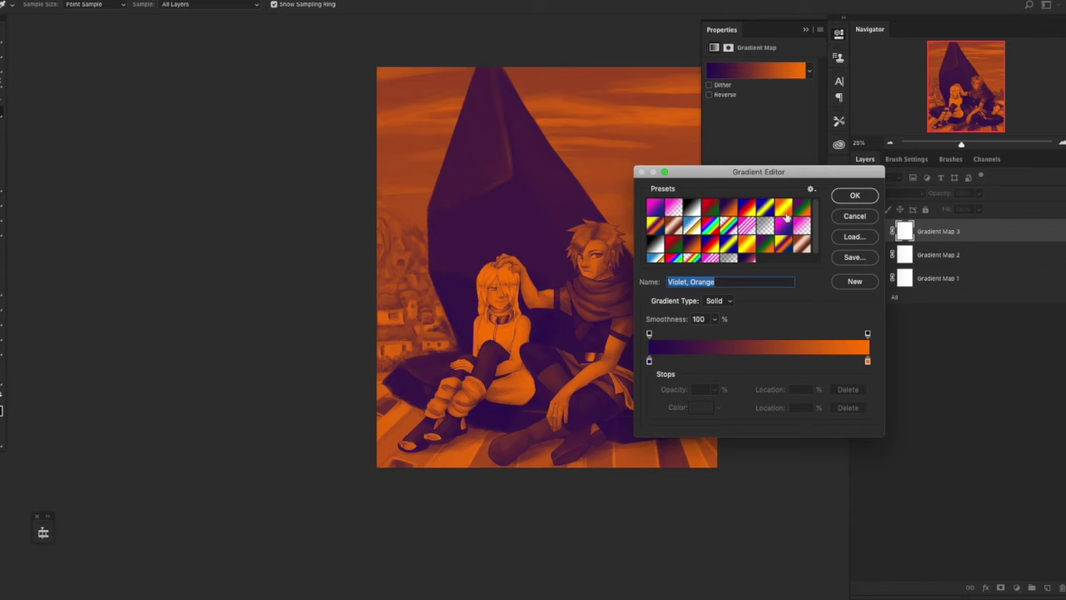
left_click(748, 260)
left_click(855, 196)
Set the third gradient map layer to Overlay at 10% opacity and compare the painting with and without it.
left_click(881, 193)
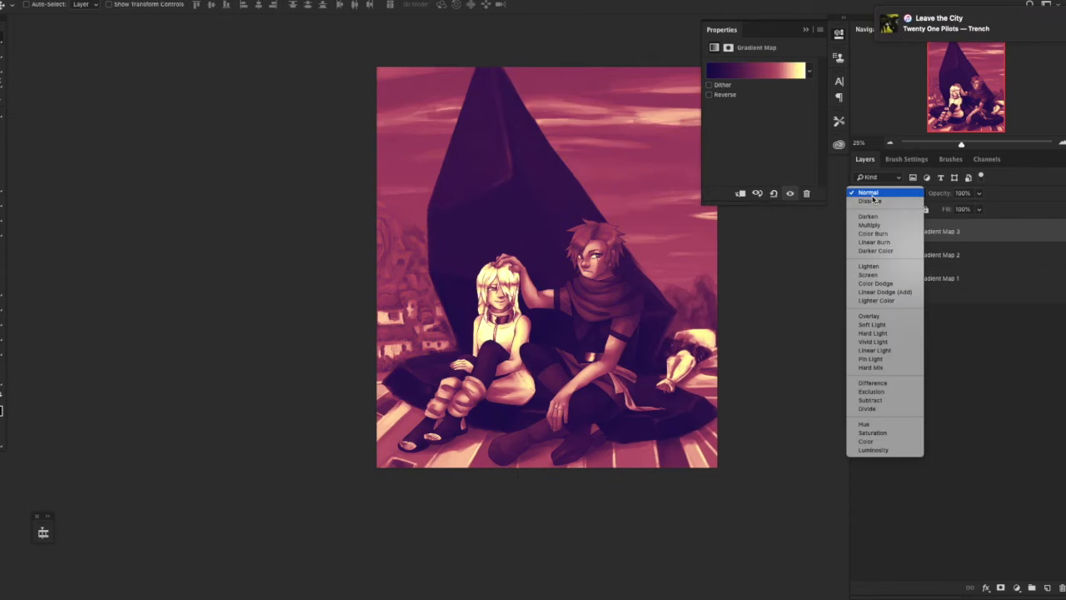
left_click(871, 318)
key("1")
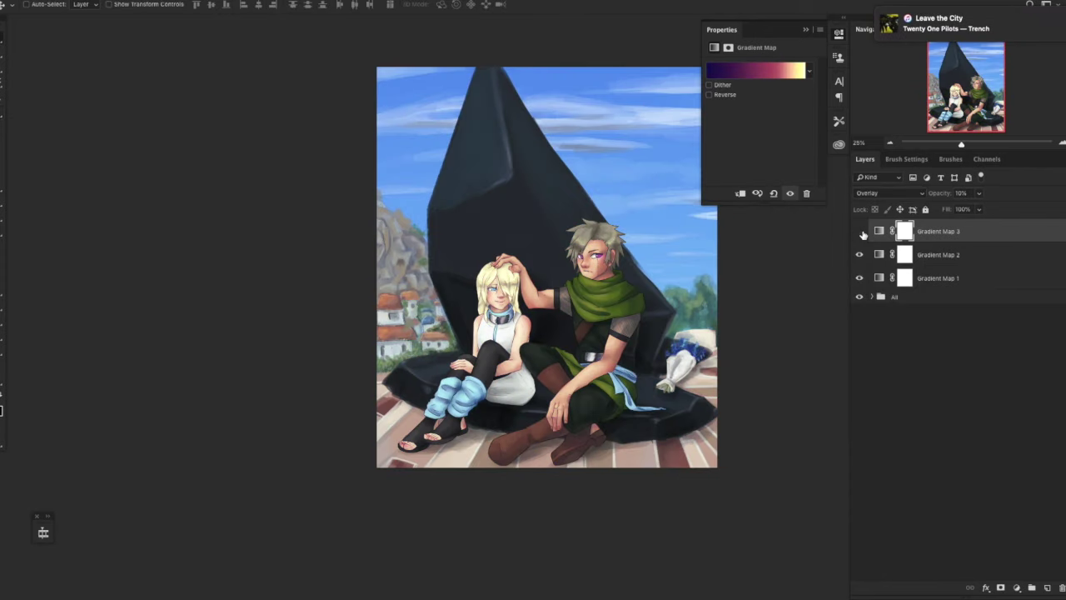
left_click(859, 231)
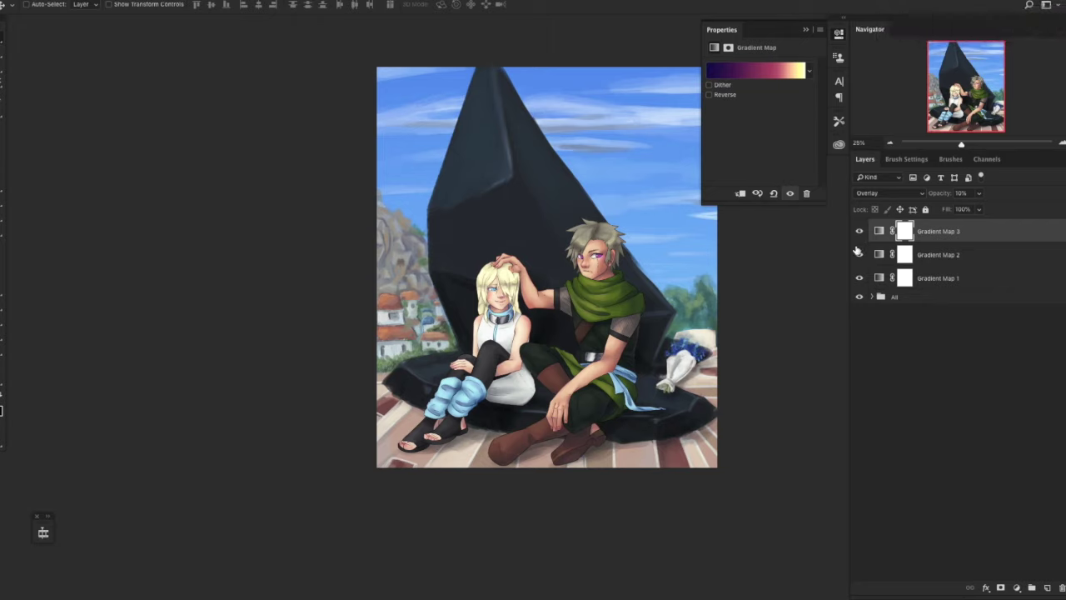
Create a merged copy of the All group and lasso the background on both sides of the rock with a 40-pixel feather.
left_click(922, 304)
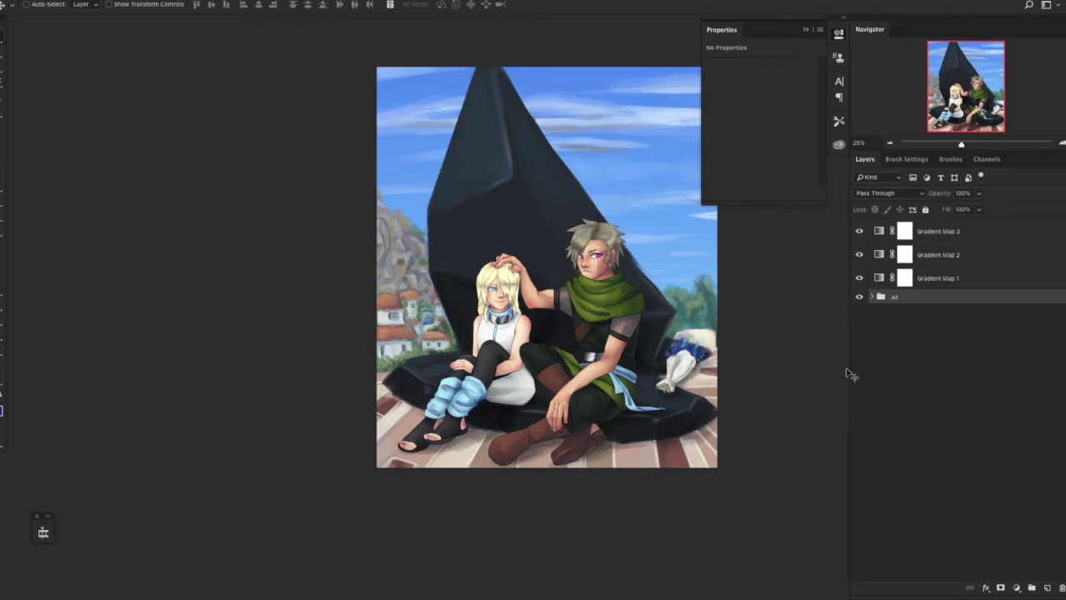
key("ctrl+alt+e")
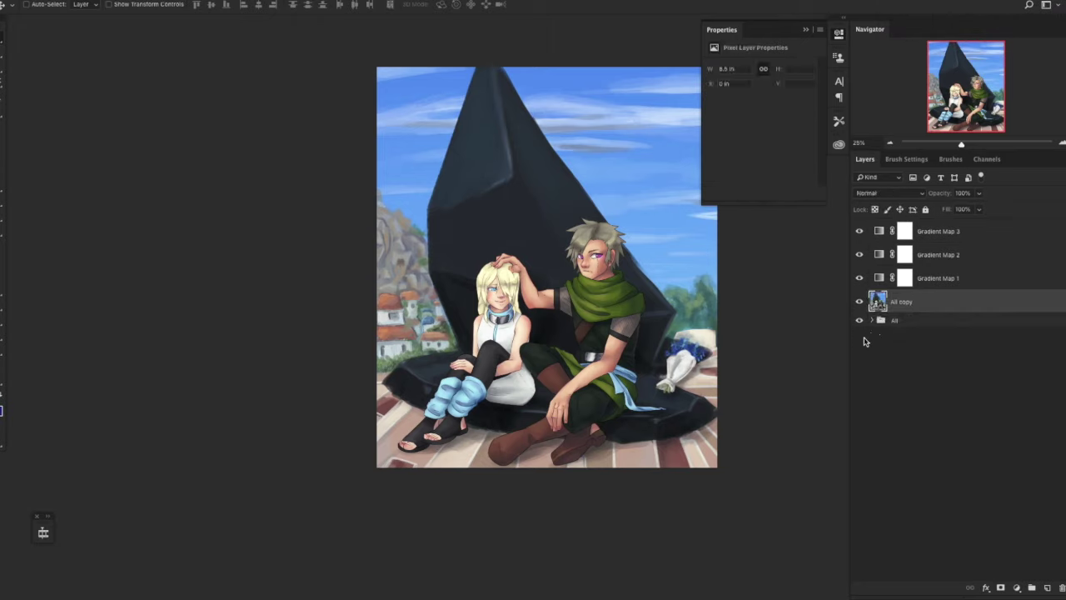
key("l")
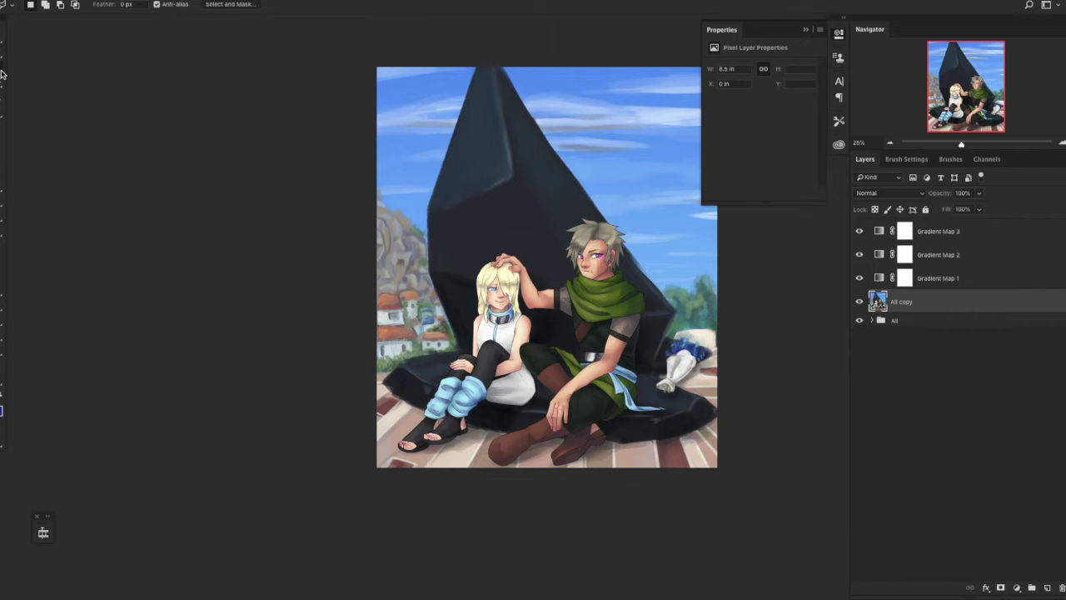
mouse_move(364, 427)
left_mouse_down()
mouse_move(458, 357)
mouse_move(431, 215)
mouse_move(400, 455)
left_mouse_up()
mouse_move(723, 418)
left_mouse_down()
mouse_move(711, 352)
mouse_move(663, 336)
mouse_move(674, 311)
mouse_move(657, 262)
mouse_move(781, 290)
left_mouse_up()
left_click(238, 0)
mouse_move(337, 158)
left_click(381, 195)
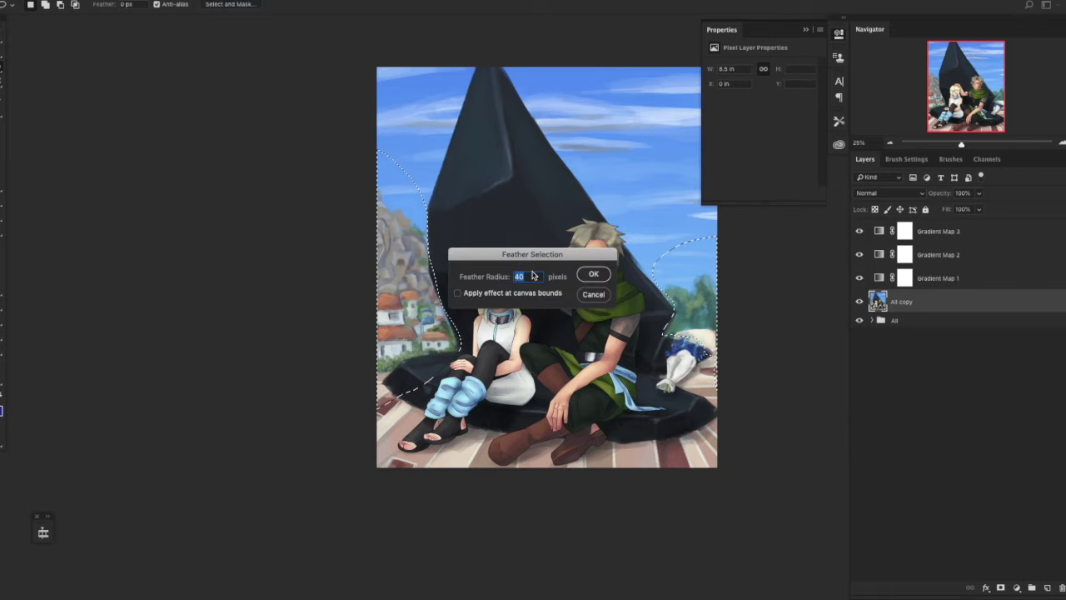
key("Return")
Apply a Gaussian Blur with a 4.4-pixel radius to the selected background areas and deselect.
left_click(271, 0)
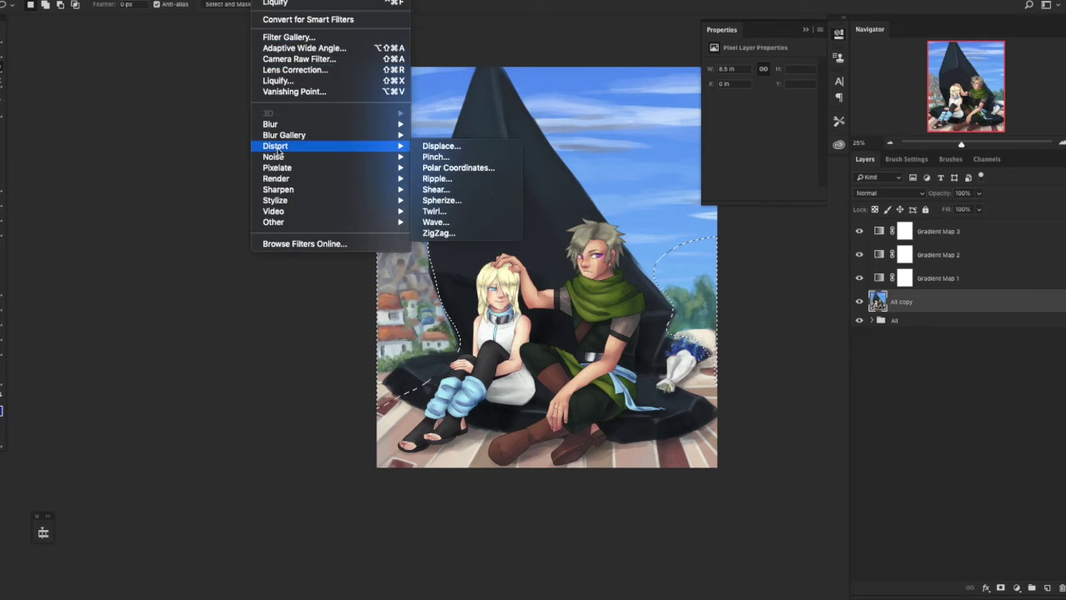
mouse_move(275, 124)
left_click(459, 171)
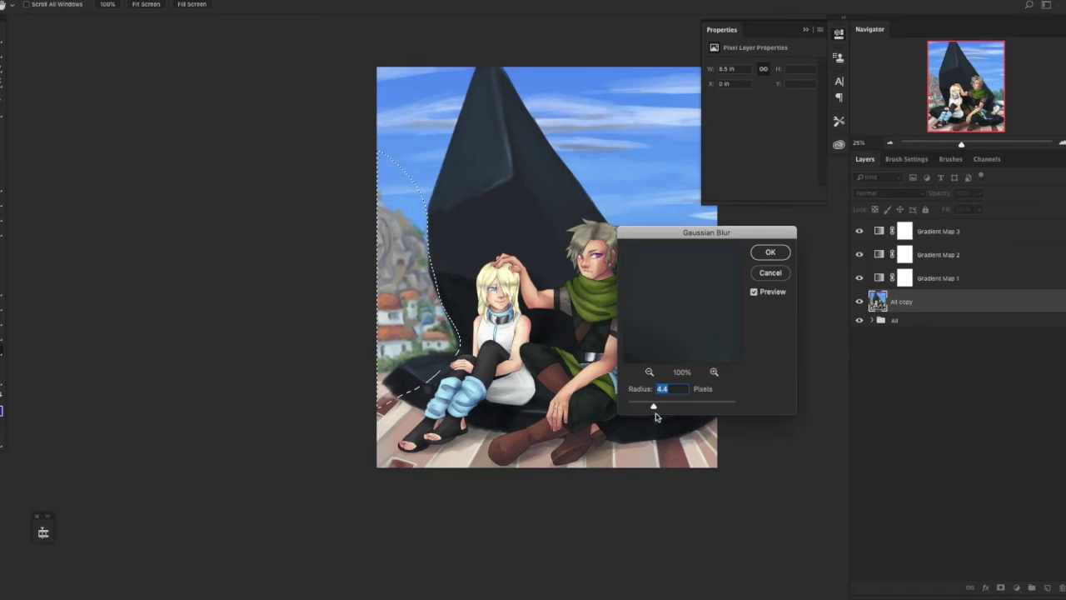
key("Return")
key("ctrl+d")
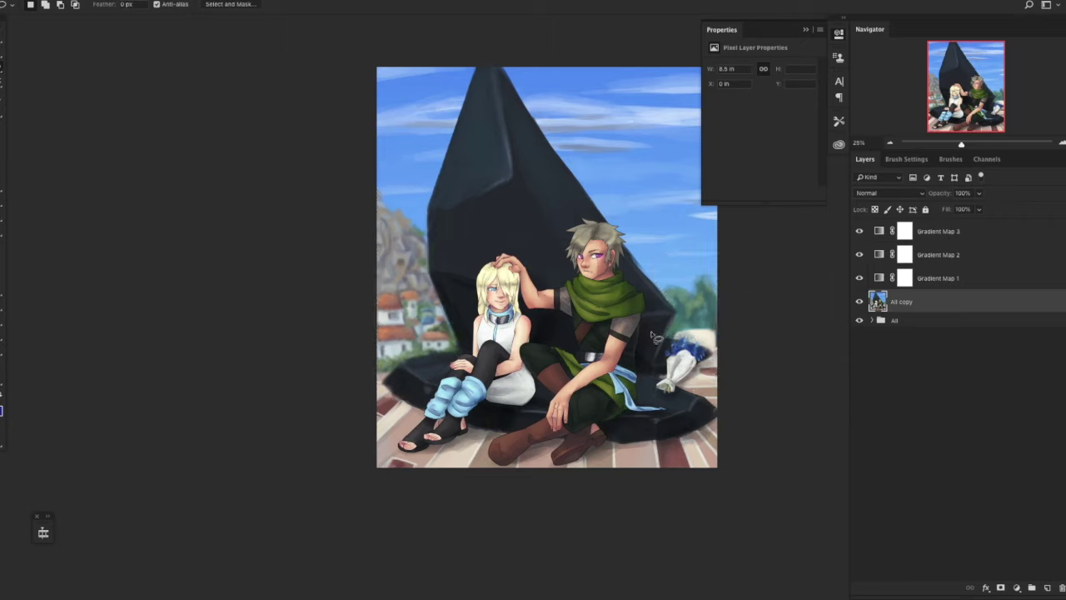
Add a black layer mask to the blurred copy and paint white with a large brush to reveal the blurred background sides.
left_click(1001, 588)
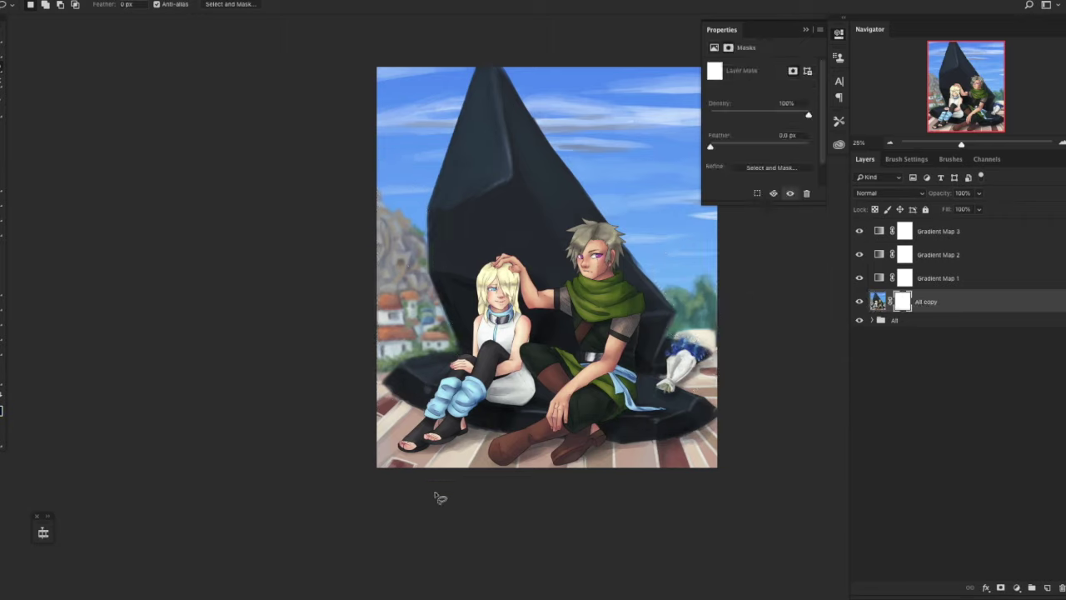
key("b")
key("ctrl+i")
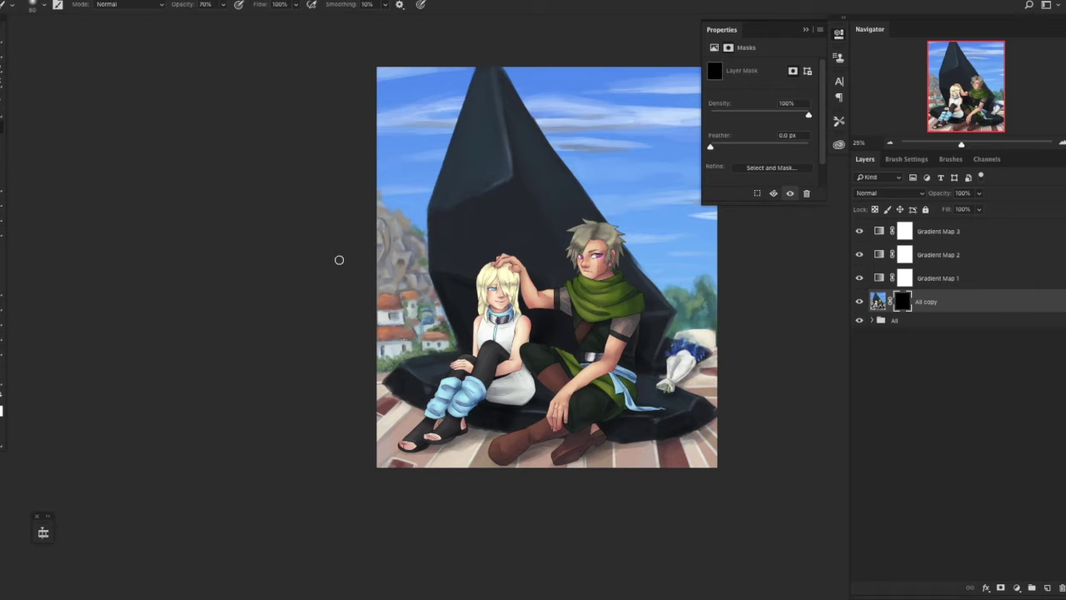
key("bracketright")
key("bracketright")
key("x")
Group the three gradient map layers together.
left_click(934, 305)
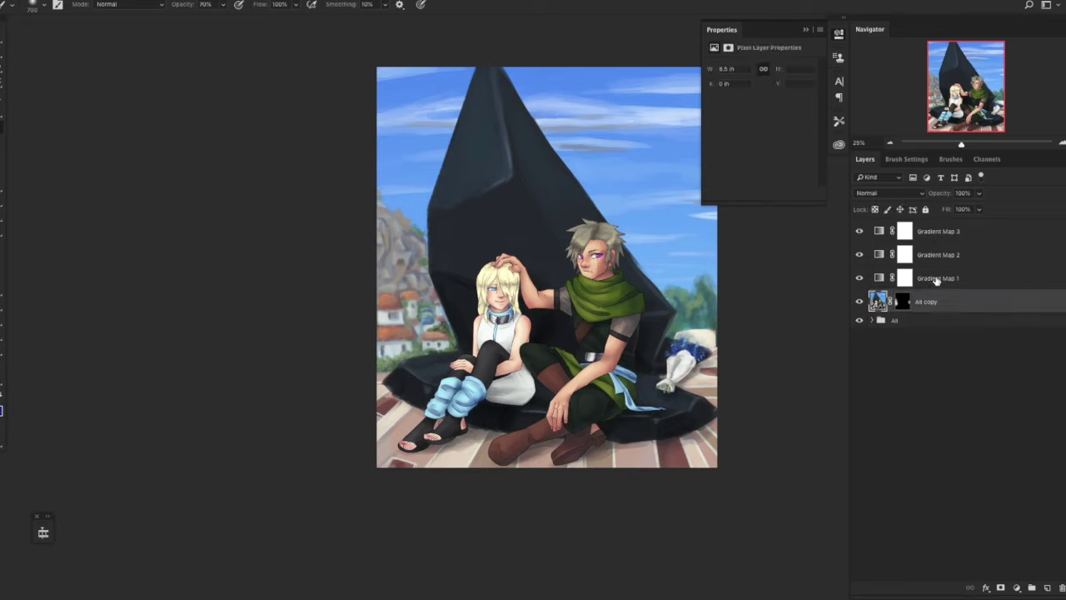
left_click(937, 279)
left_click(939, 237, "shift")
key("ctrl+g")
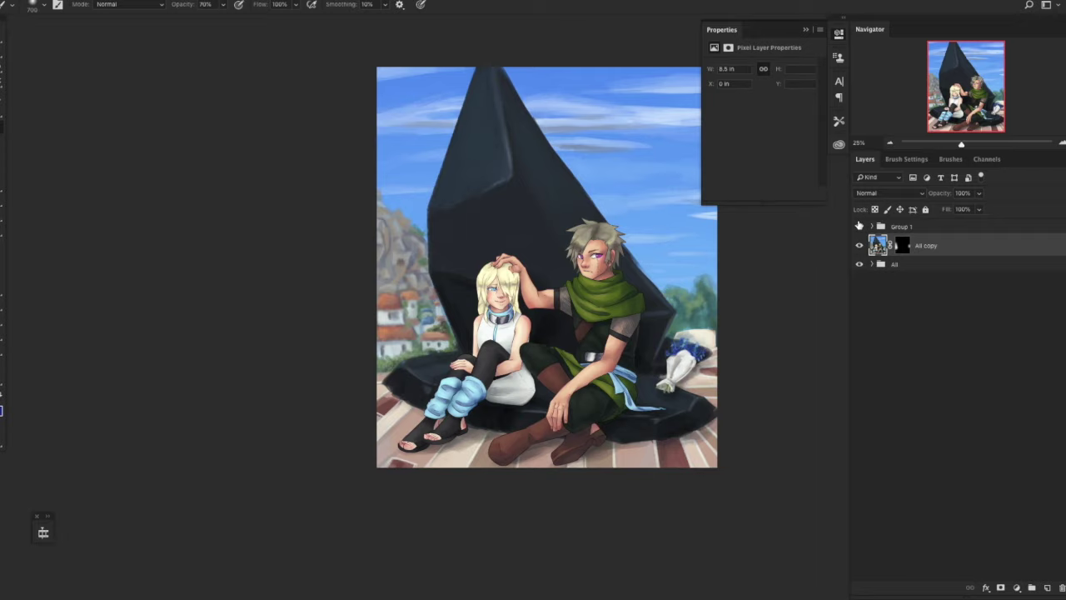
Paint black at 100% brush opacity on the second gradient map layer's mask over the sky and background around the rock.
left_click(873, 227)
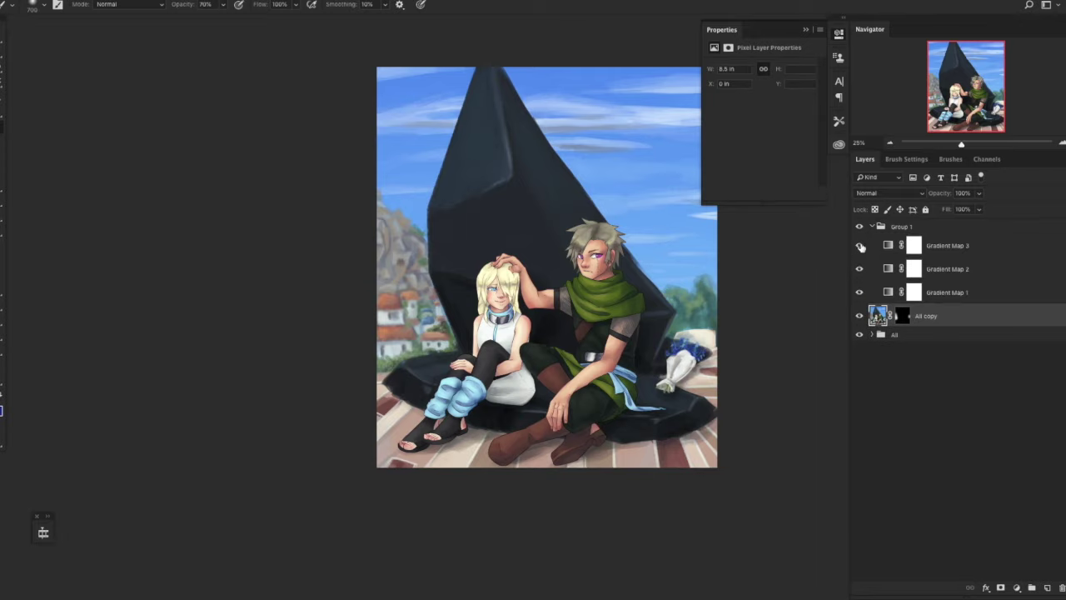
left_click(965, 277)
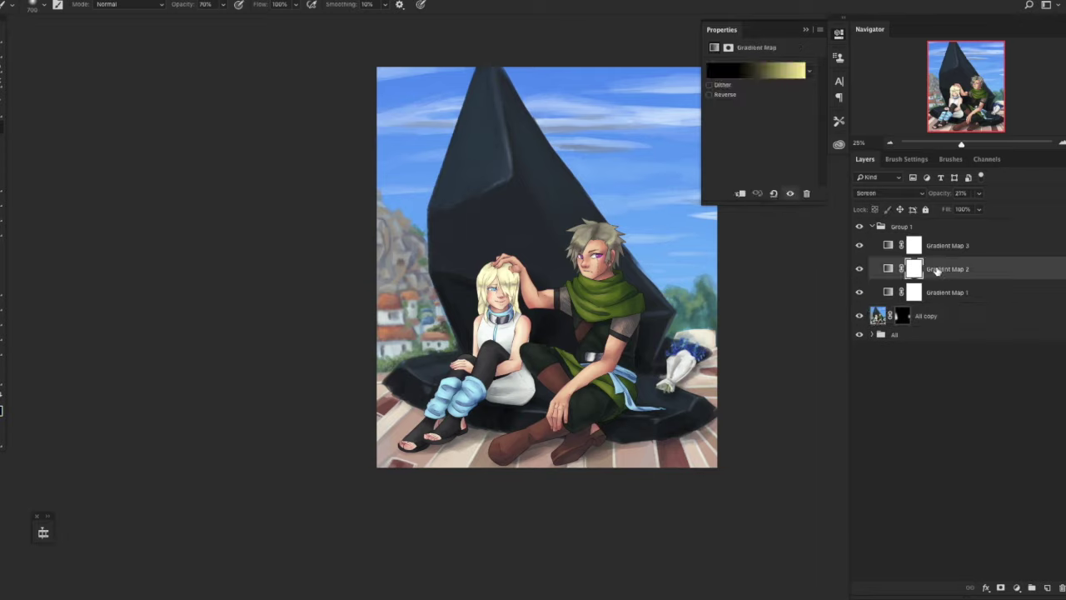
mouse_move(597, 143)
left_mouse_down()
mouse_move(667, 94)
mouse_move(693, 249)
left_mouse_up()
left_click_drag(417, 145, 430, 63)
left_click_drag(602, 145, 465, 165)
key("0")
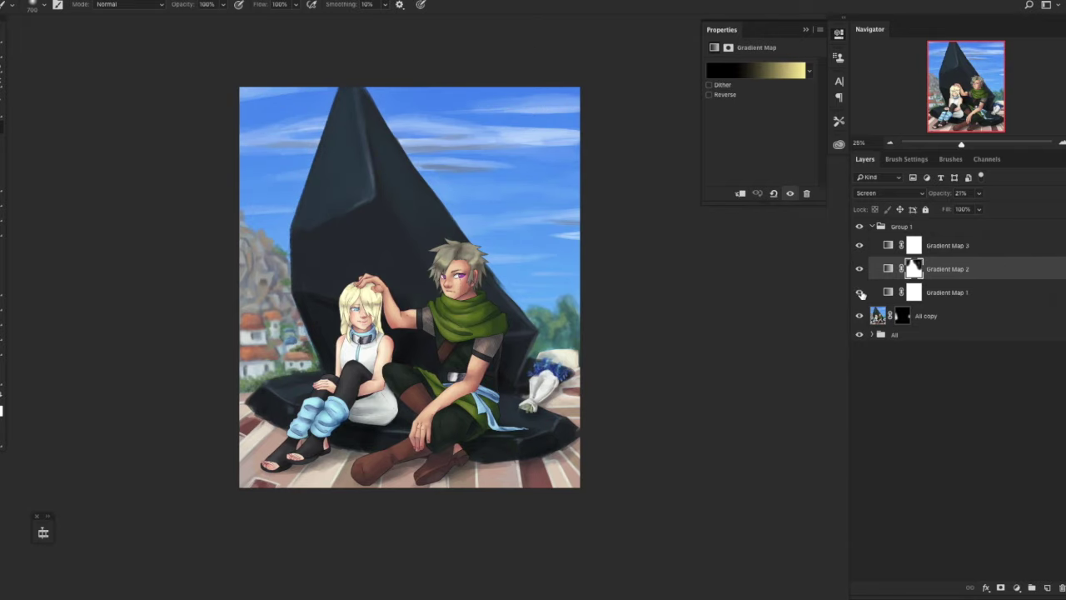
Add a new layer above the Chara group inside the All group, clip it to Chara and name it "REflected".
left_click_drag(707, 419, 712, 414)
scroll(712, 414, "left", 5)
scroll(712, 413, "down", 1)
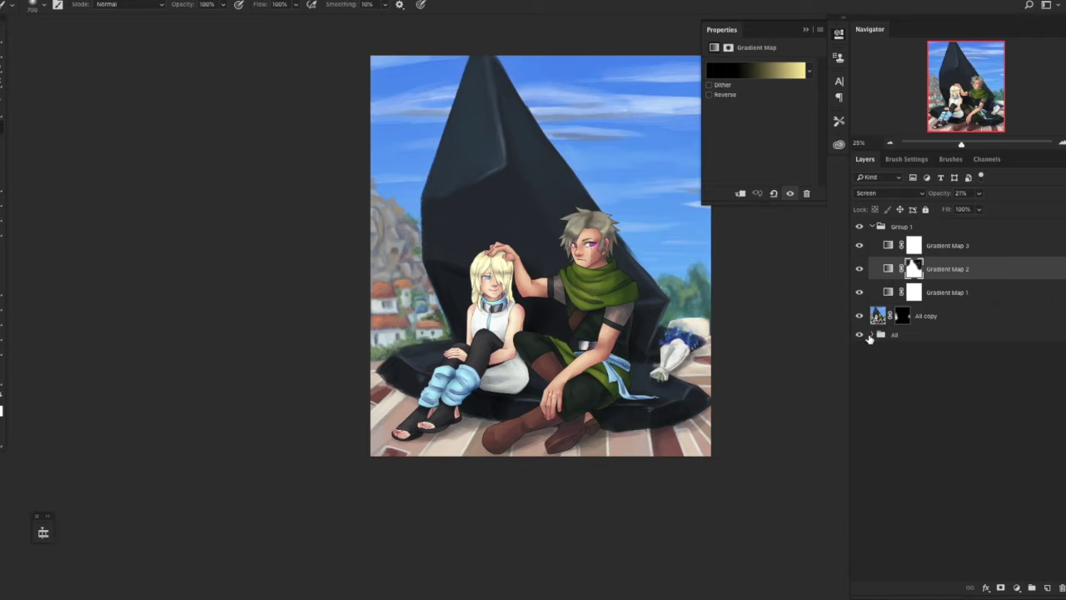
left_click(873, 334)
left_click(881, 387)
left_click(916, 372)
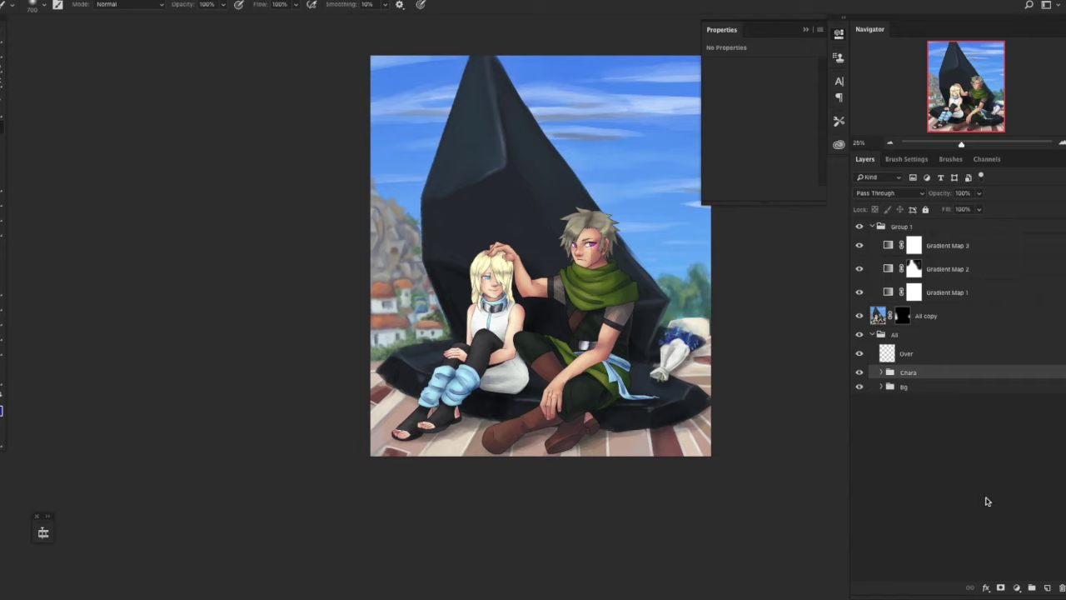
left_click(1045, 588)
left_click(919, 382, "alt")
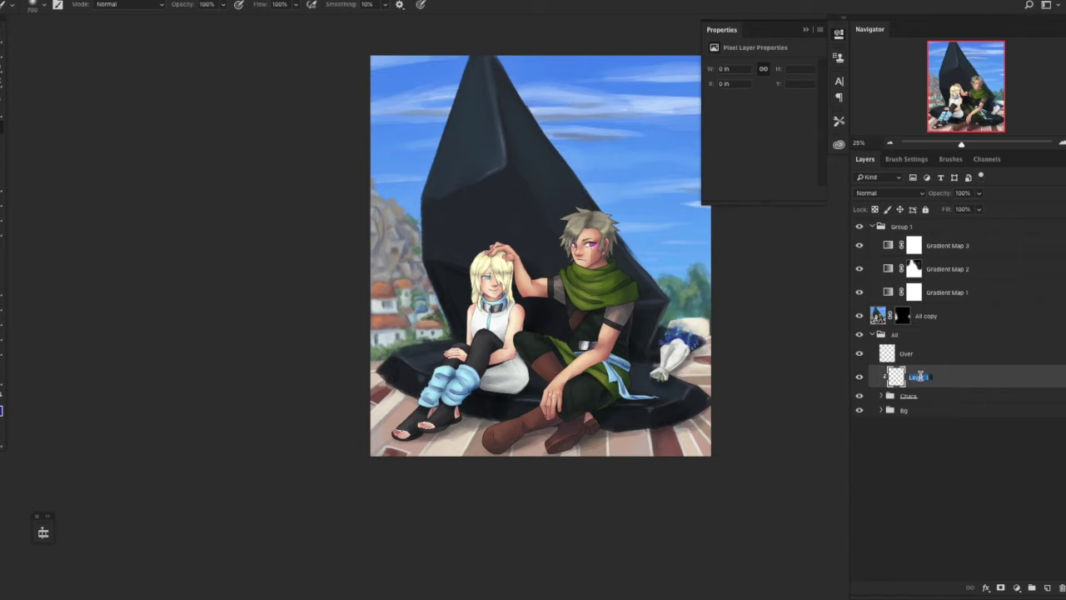
type("HEflected")
key("Return")
Paint soft reflected light over both characters' clothing, legs and feet with a 200-pixel brush at 40% opacity.
left_click_drag(646, 307, 641, 297)
key("ctrl+z")
key("2")
key("bracketleft")
key("bracketleft")
key("bracketleft")
key("bracketleft")
key("bracketleft")
key("bracketleft")
key("bracketleft")
key("bracketleft")
key("4")
mouse_move(631, 331)
left_mouse_down()
mouse_move(638, 376)
mouse_move(621, 392)
mouse_move(509, 446)
left_mouse_up()
mouse_move(535, 350)
left_mouse_down()
mouse_move(558, 363)
mouse_move(540, 342)
left_mouse_up()
left_click_drag(468, 388, 450, 422)
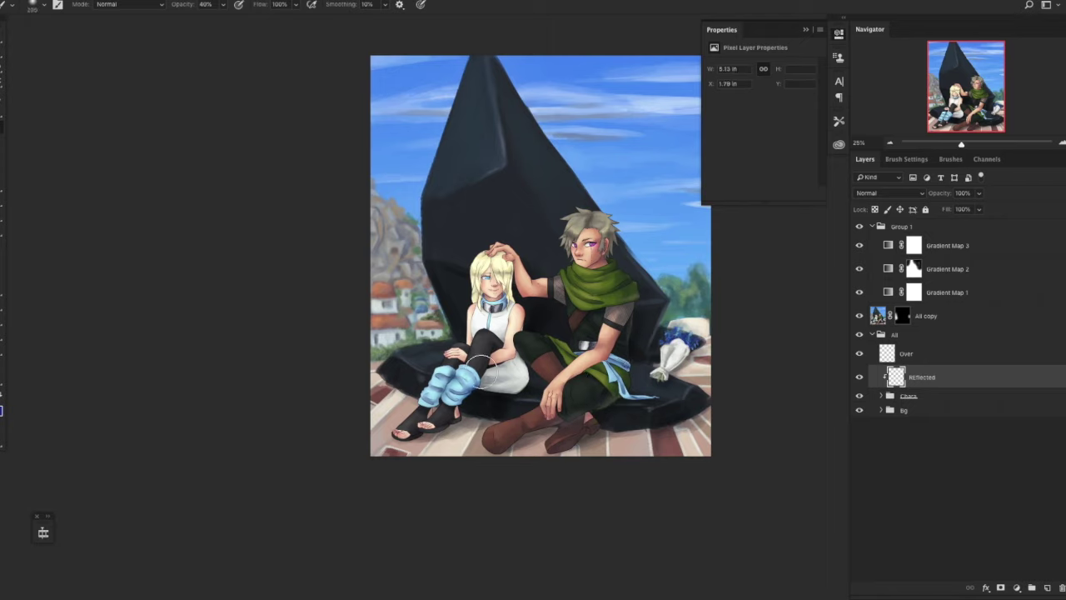
left_click_drag(480, 371, 485, 363)
left_click(418, 438)
Set the REflected layer to Lighten blending at 78% opacity and touch up the reflected light around the scarf.
left_click(888, 192)
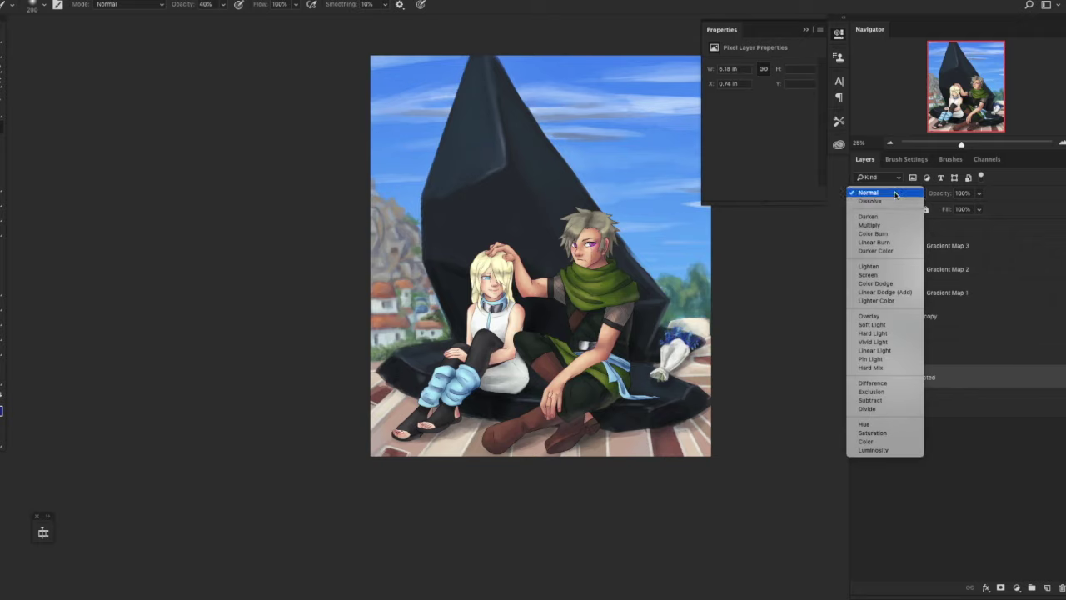
left_click(863, 270)
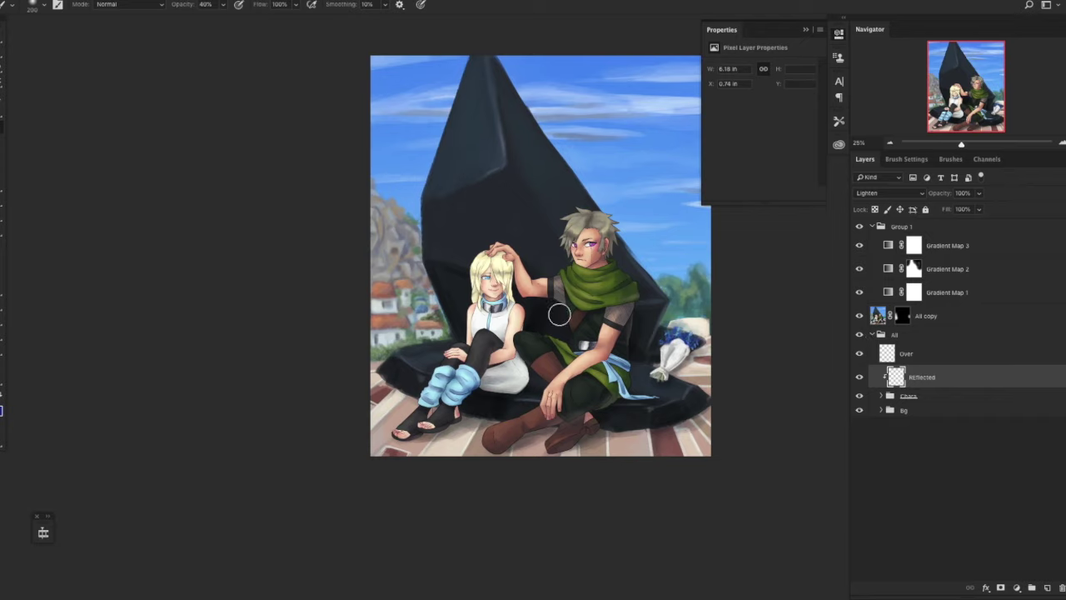
left_click_drag(623, 262, 633, 274)
left_click(859, 377)
left_click(859, 376)
key("v")
key("5")
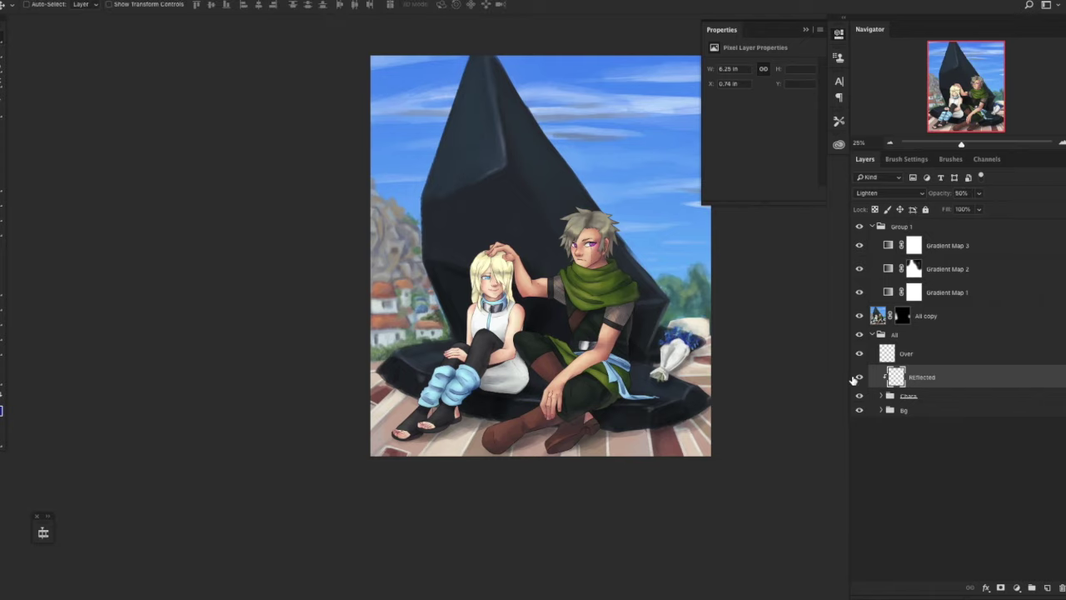
key("b")
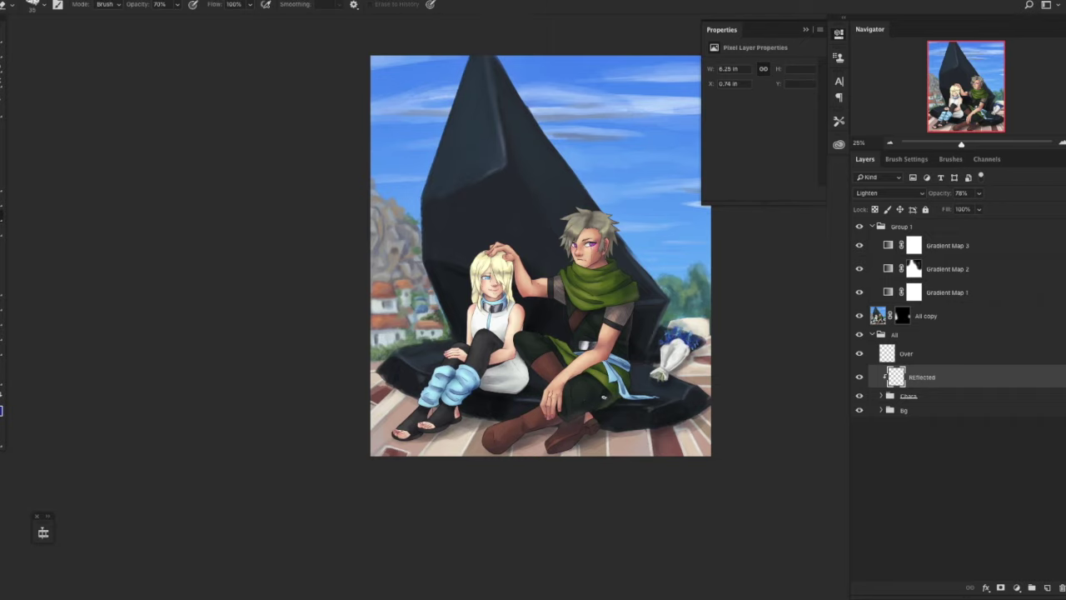
key("b")
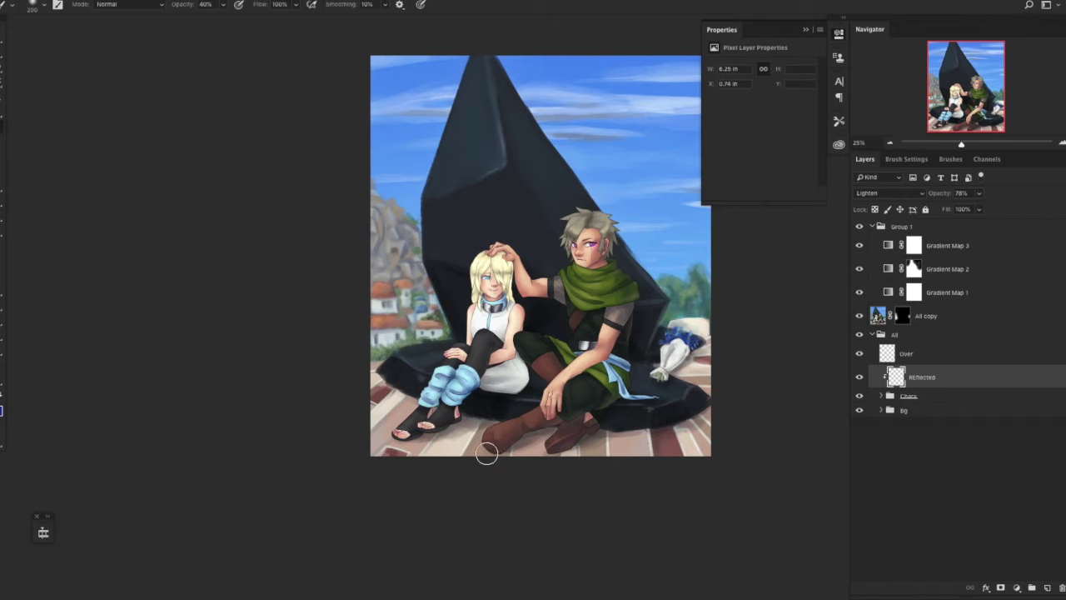
Add another clipped layer above the REflected layer and name it "Enviro".
left_click(1048, 589)
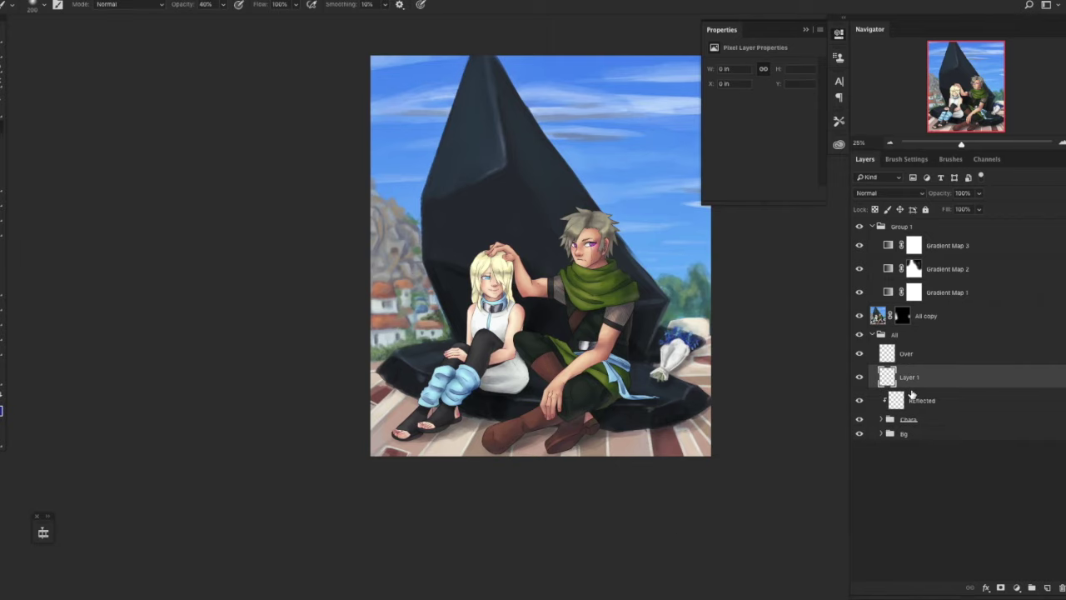
left_click(914, 382, "alt")
double_click(909, 377)
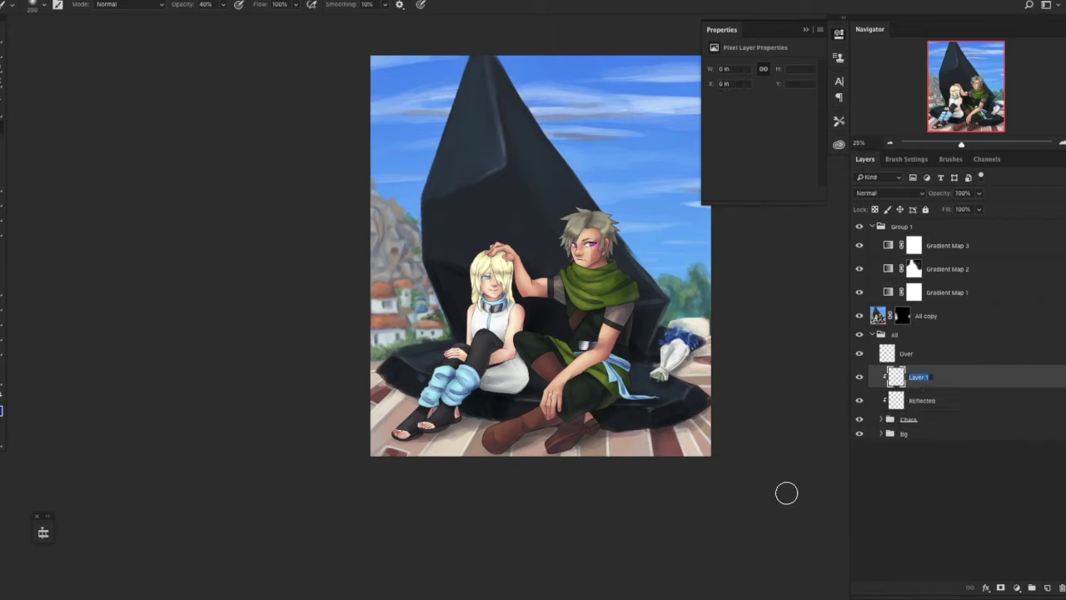
type("En")
Paint soft environment light over both characters' hair and bodies with a 500-pixel brush at 40% opacity.
key("bracketright")
key("bracketright")
left_click_drag(480, 248, 523, 240)
key("super+z")
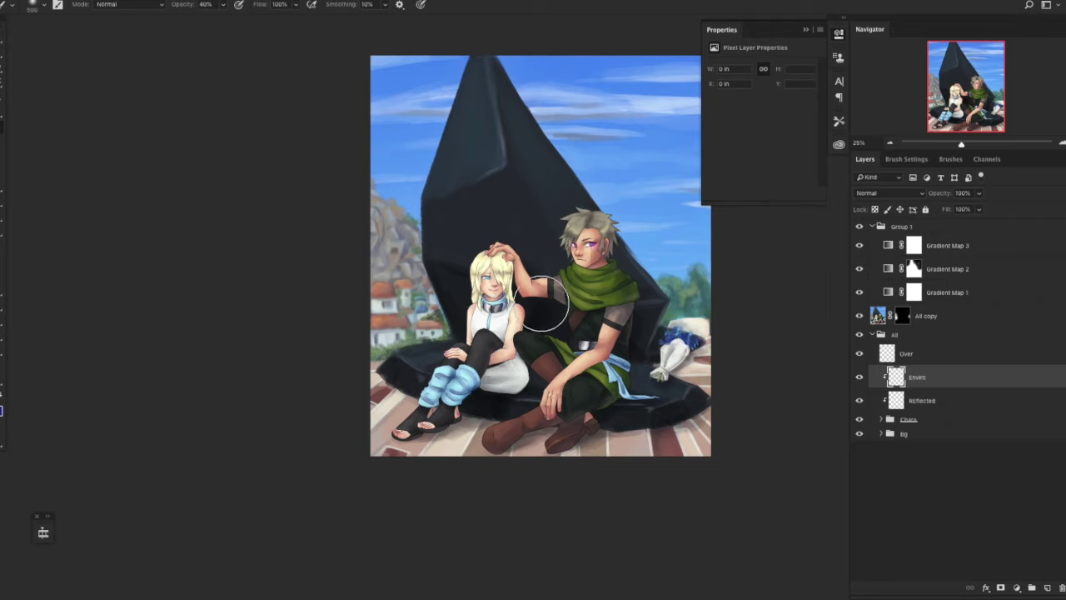
left_click(505, 334)
key("super+z")
left_click(522, 369)
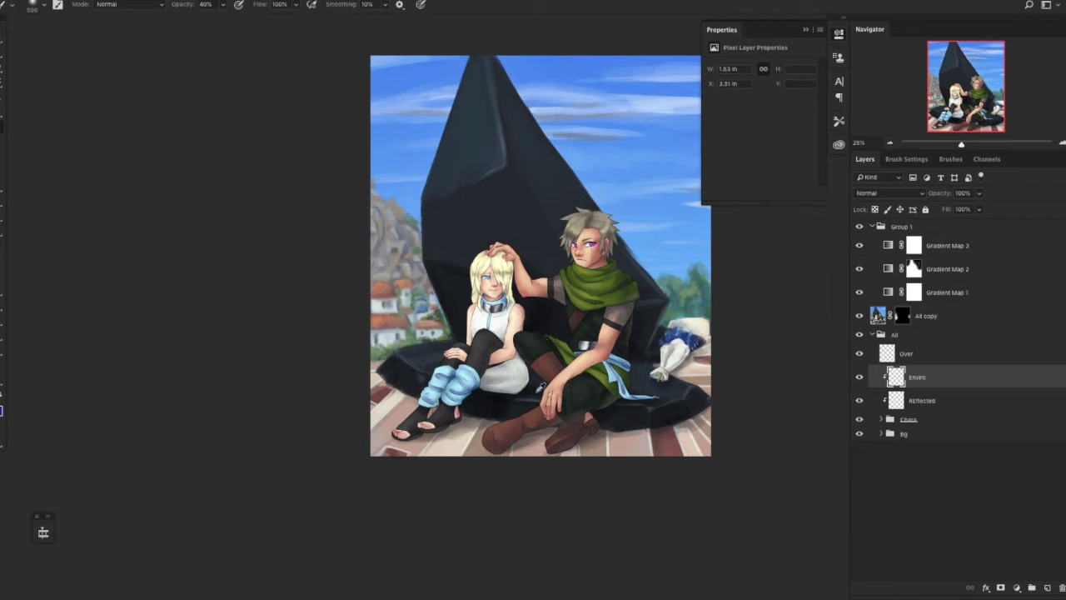
mouse_move(516, 387)
left_mouse_down()
mouse_move(483, 375)
mouse_move(471, 408)
mouse_move(475, 379)
mouse_move(458, 359)
mouse_move(435, 363)
left_mouse_up()
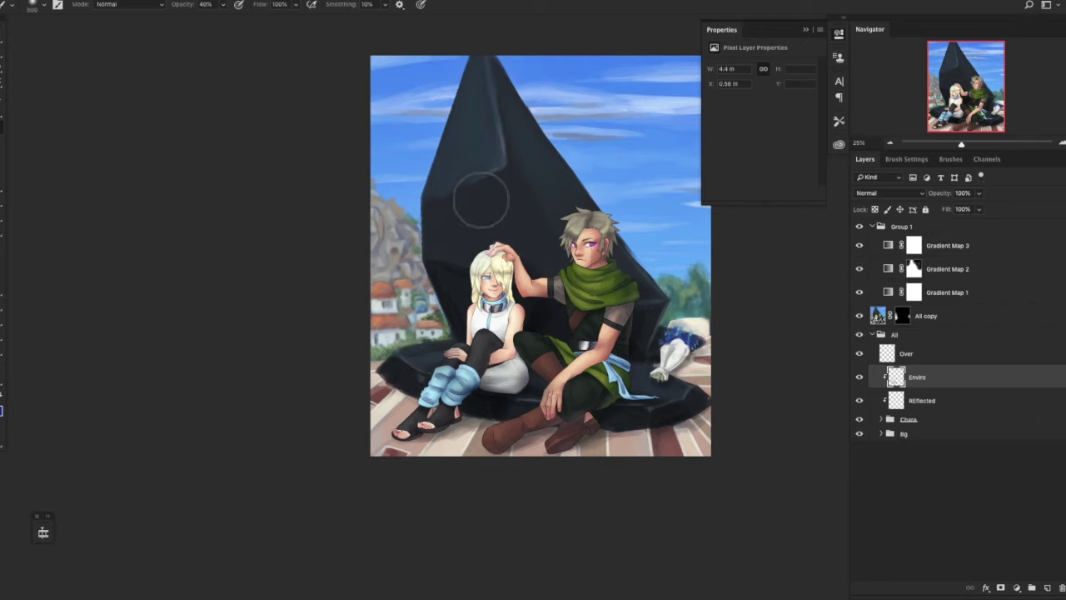
key("e")
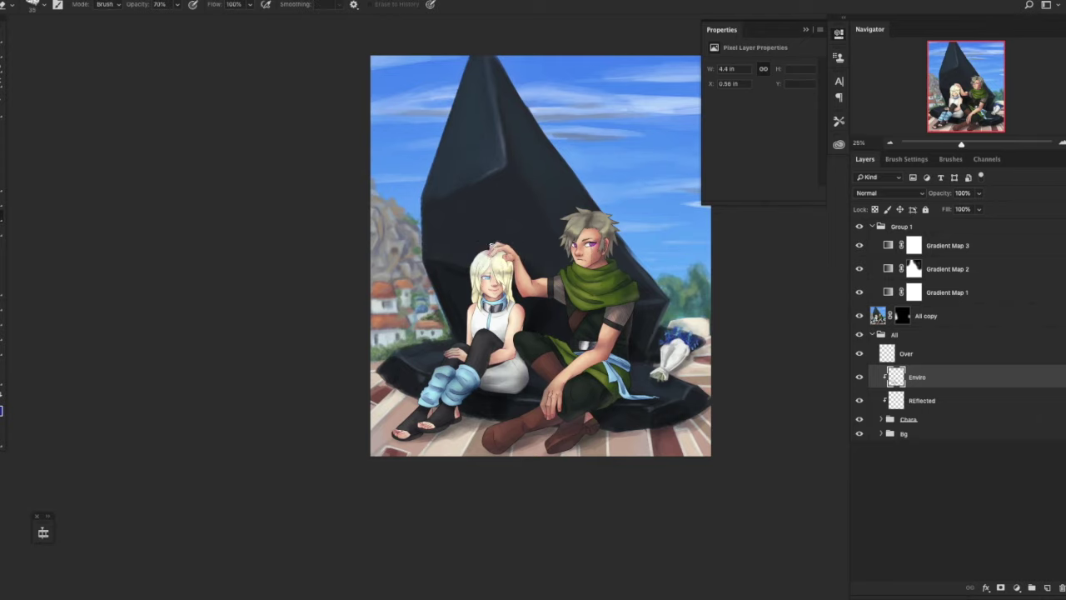
key("b")
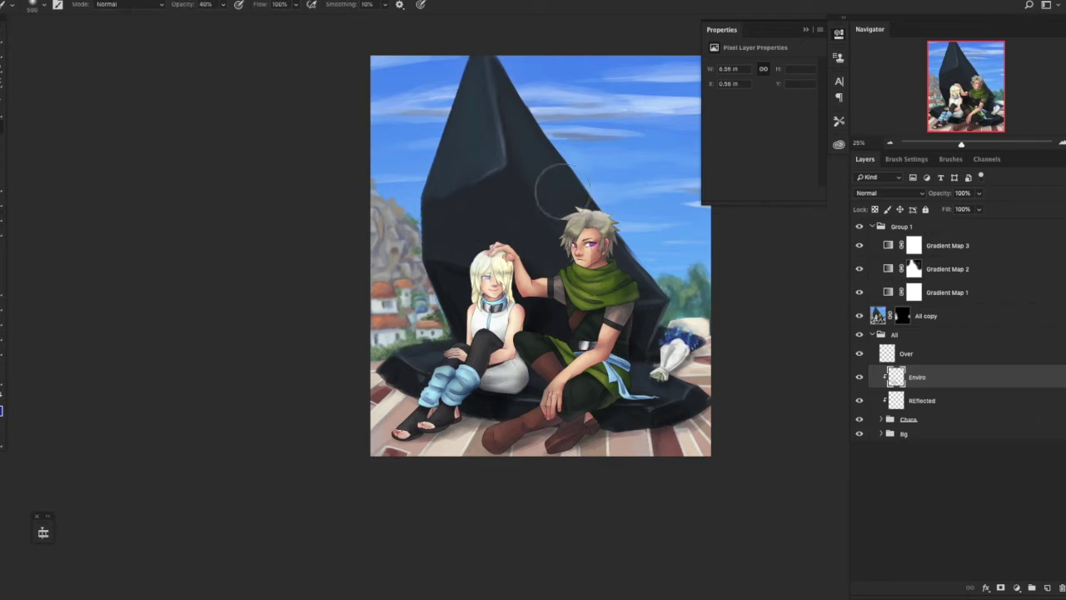
mouse_move(593, 276)
left_mouse_down()
mouse_move(578, 291)
mouse_move(603, 286)
left_mouse_up()
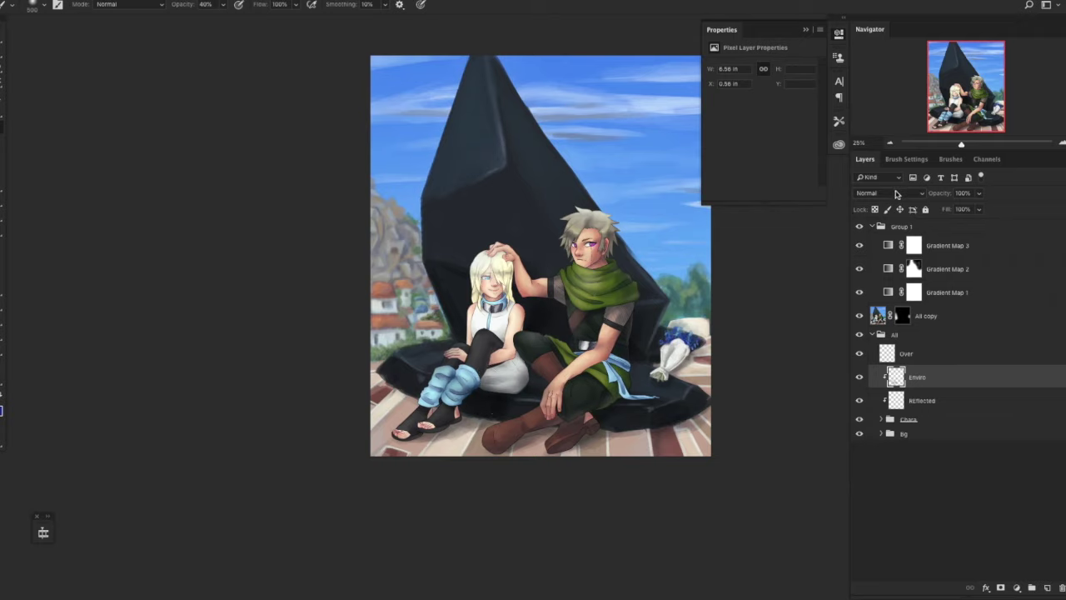
Set the Enviro layer to Overlay blending and duplicate it as another clipped layer.
left_click(891, 193)
left_click(876, 316)
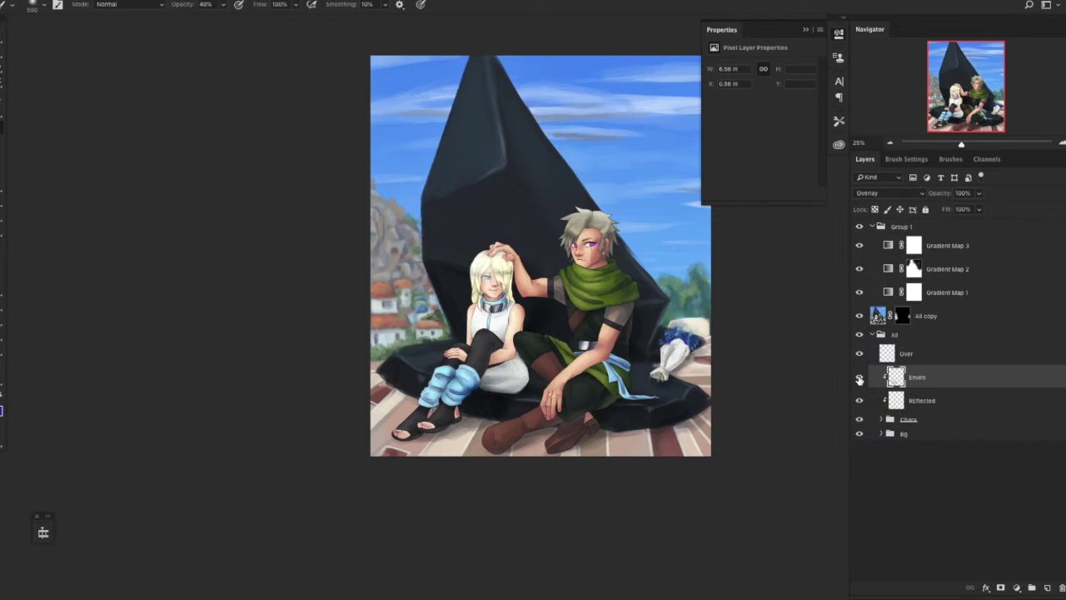
key("ctrl+j")
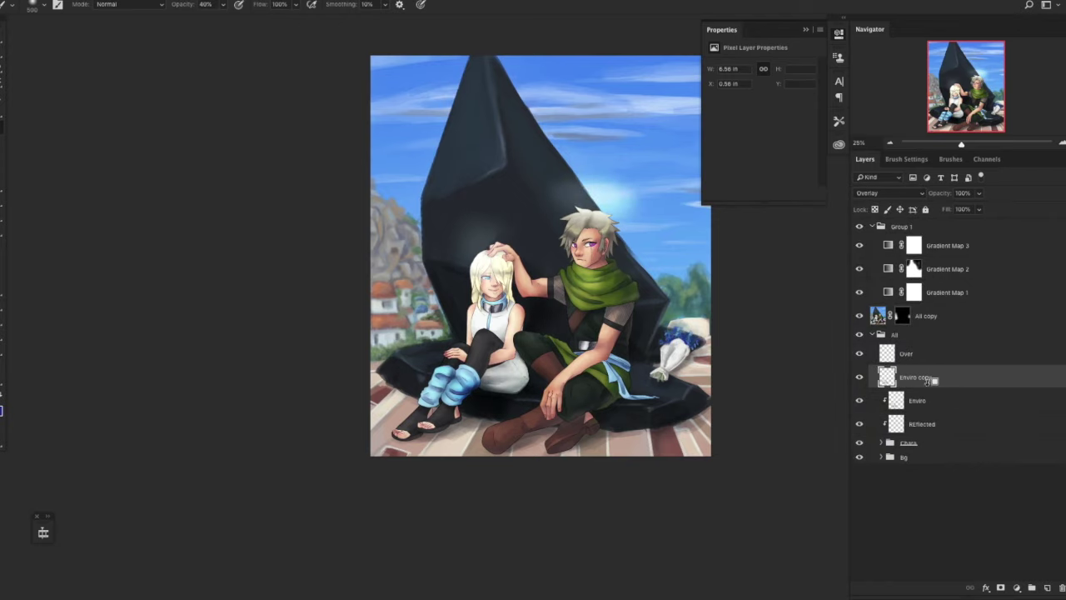
left_click(927, 380, "alt")
Set the Enviro copy layer to Normal blending at 40% opacity.
left_click(890, 193)
left_click(896, 71)
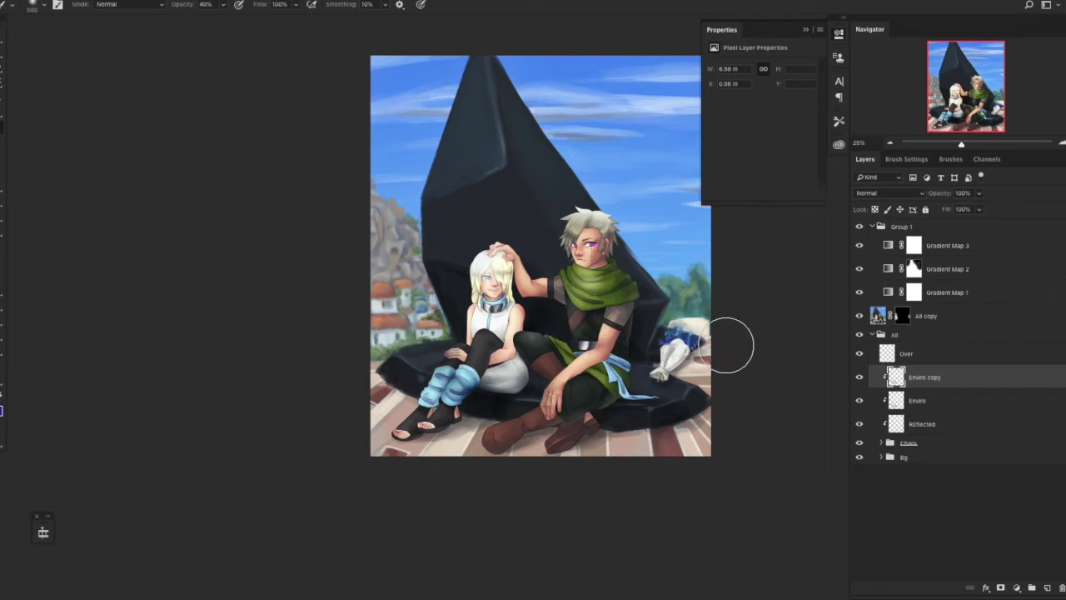
key("v")
key("3")
Compare the two Enviro layers by toggling their visibility and delete the original Overlay version.
left_click_drag(860, 377, 861, 404)
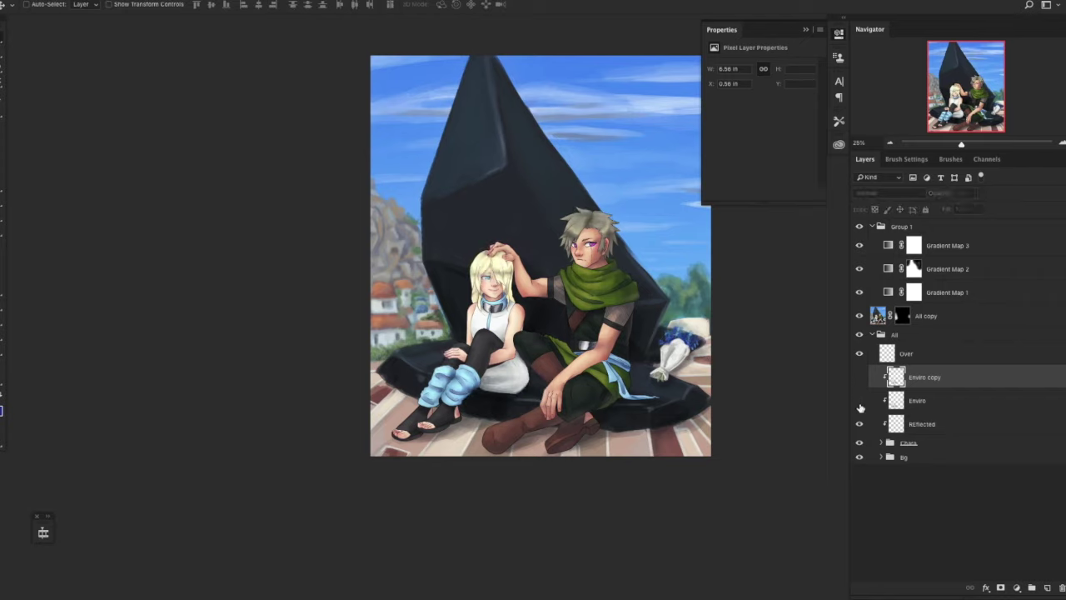
left_click(860, 379)
left_click(860, 380)
left_click(861, 381)
left_click(861, 402)
left_click(861, 402)
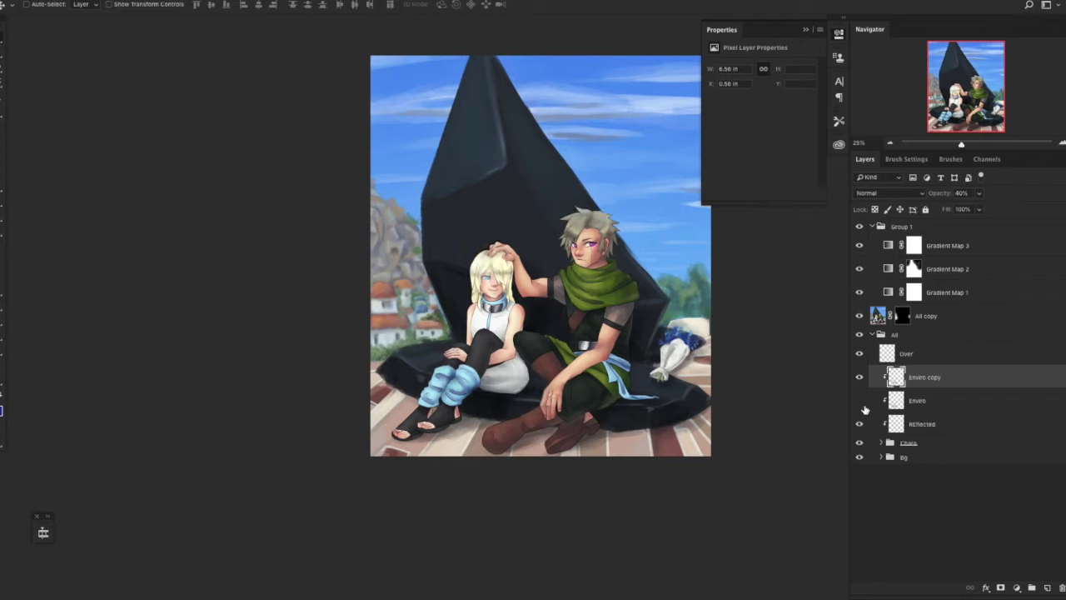
left_click(951, 405)
left_click(1059, 581)
left_click_drag(1000, 403, 1062, 587)
left_click(858, 401)
left_click(859, 401)
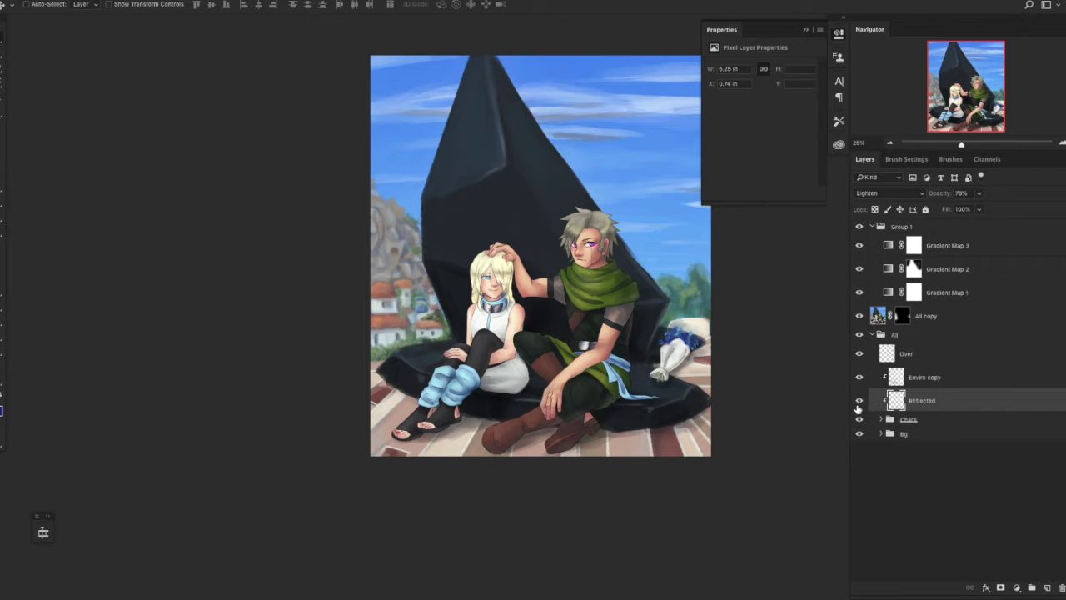
Add a layer at the top of Group 1, fill it with near-white and set its blending to Color.
left_click(949, 232)
left_click(1048, 585)
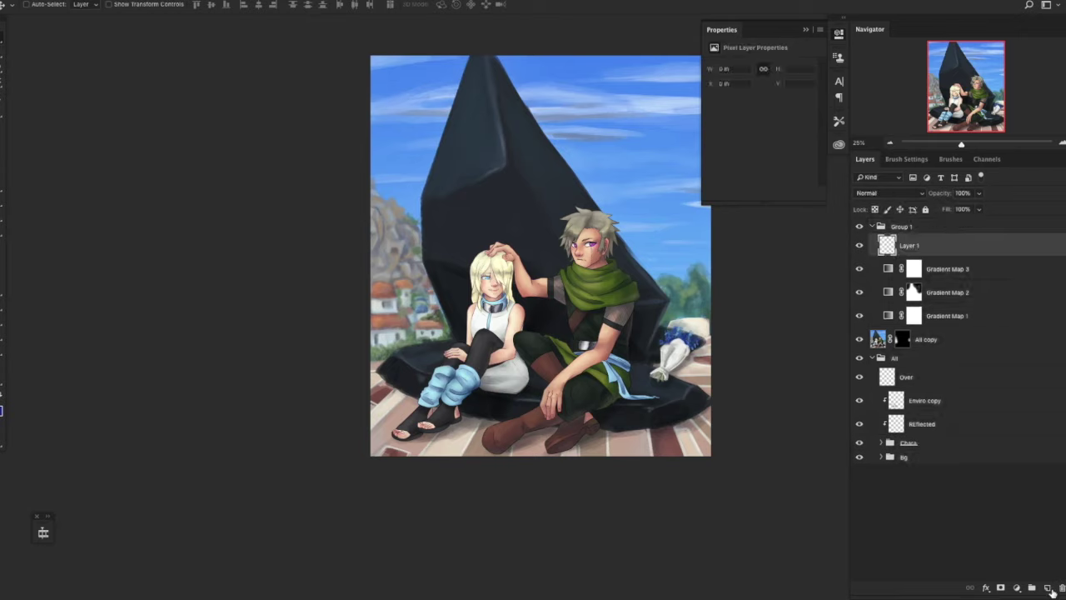
key("g")
left_click_drag(718, 426, 746, 422)
left_click(886, 194)
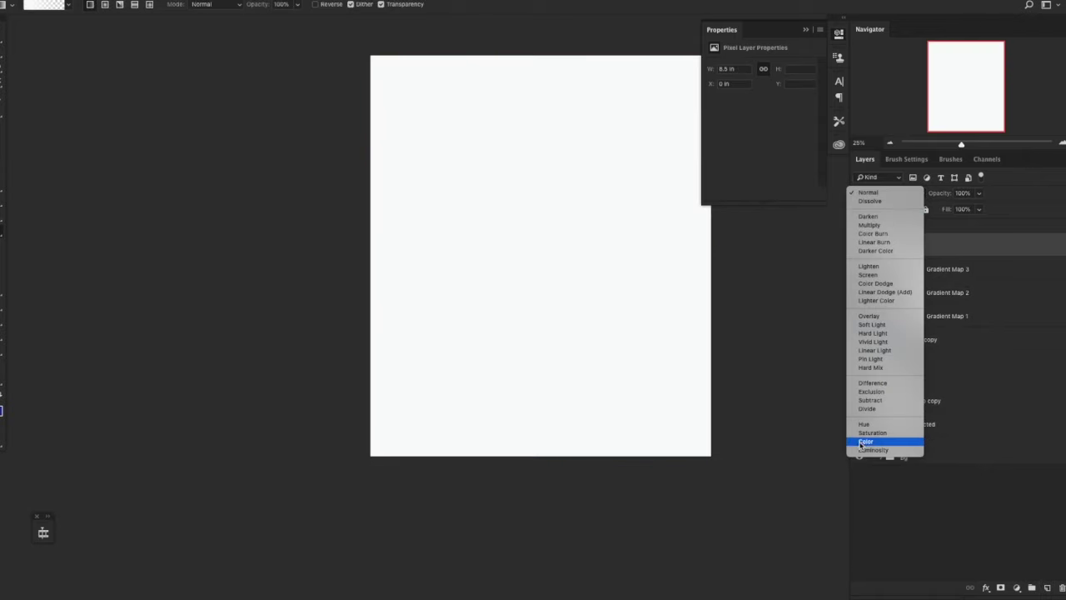
left_click(863, 442)
Examine the illustration's greyscale values and contrast at several thumbnail sizes.
key("ctrl+minus")
key("ctrl+minus")
key("ctrl+minus")
key("ctrl+minus")
key("ctrl+minus")
key("ctrl+minus")
key("ctrl+minus")
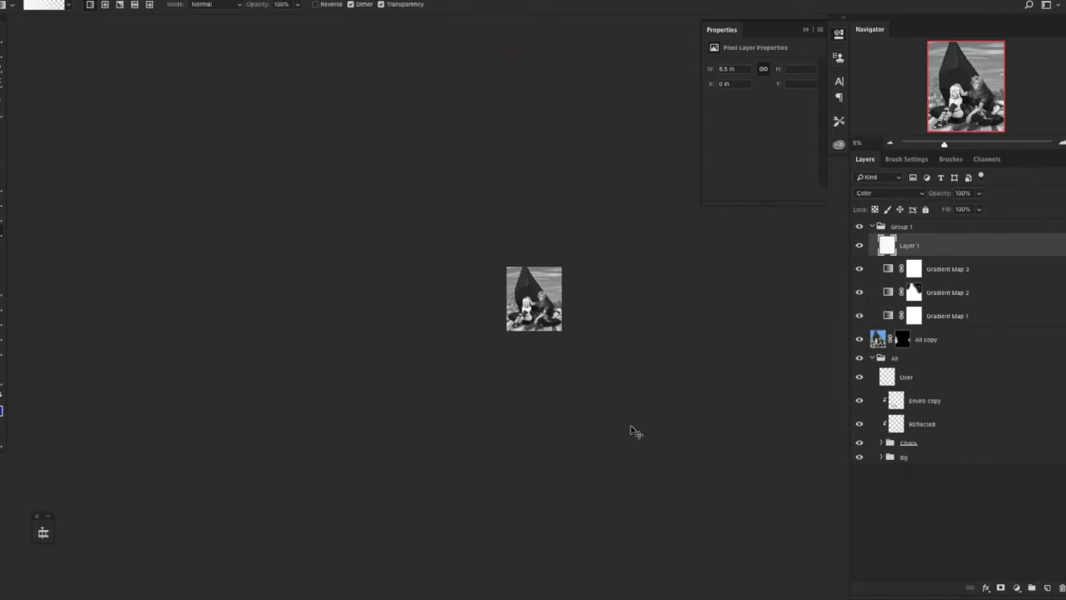
key("ctrl+plus")
key("ctrl+plus")
key("ctrl+plus")
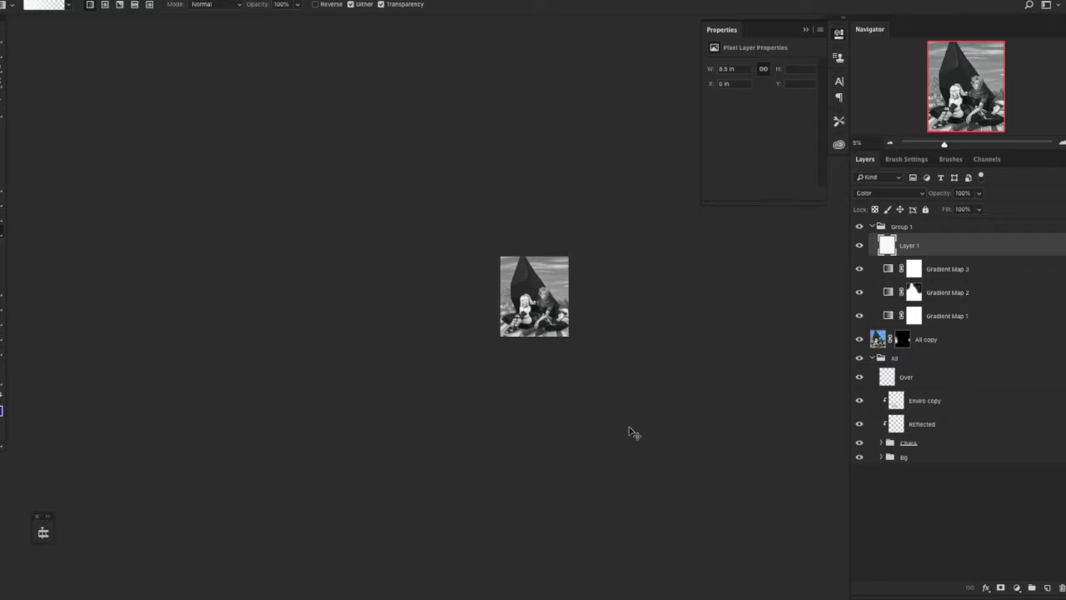
key("ctrl+minus")
key("ctrl+minus")
key("ctrl+minus")
key("ctrl+minus")
key("ctrl+plus")
key("ctrl+plus")
key("ctrl+plus")
key("ctrl+plus")
key("ctrl+plus")
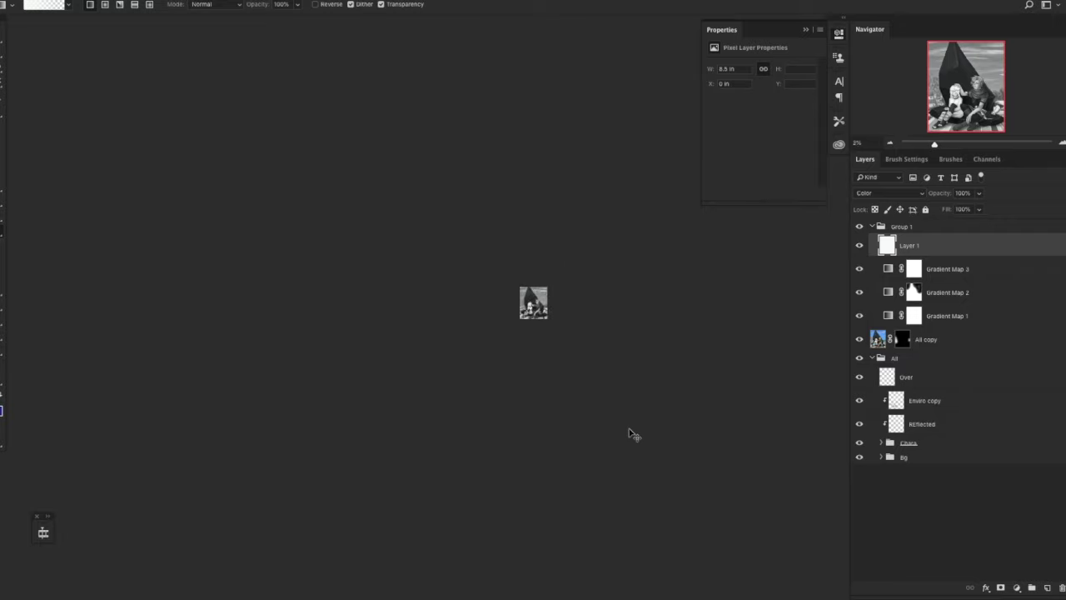
key("ctrl+plus")
key("ctrl+plus")
key("ctrl+plus")
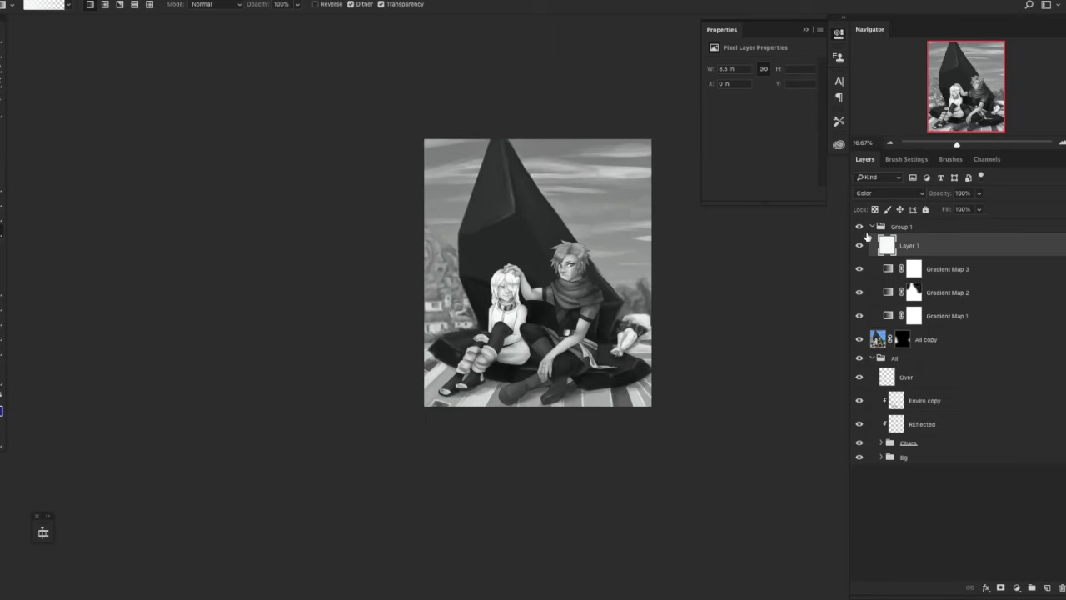
Add a new layer above the All copy layer and set it to Overlay blending.
key("x")
left_click(946, 403)
left_click(962, 341)
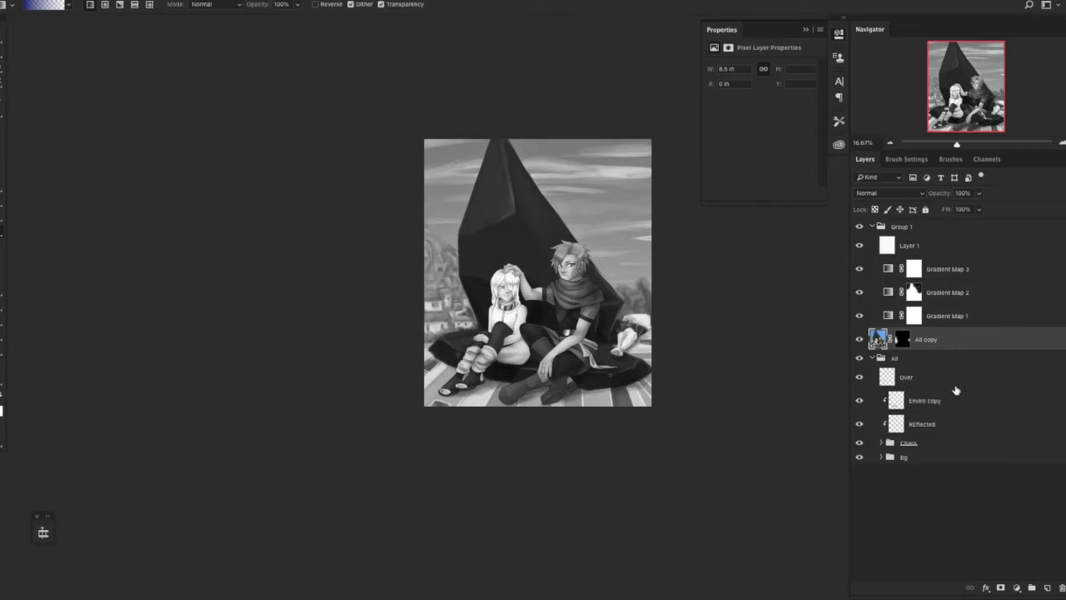
left_click(1048, 587)
left_click(888, 192)
left_click(869, 316)
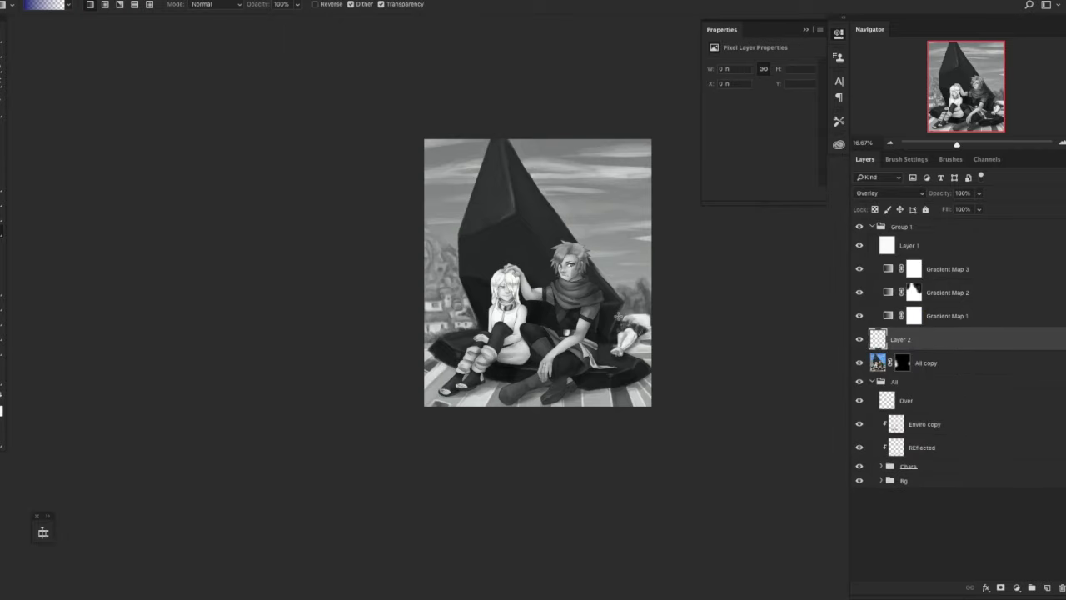
Paint a highlight over the flower bouquet at 40% opacity, and set up a 200-pixel brush in light cyan.
key("b")
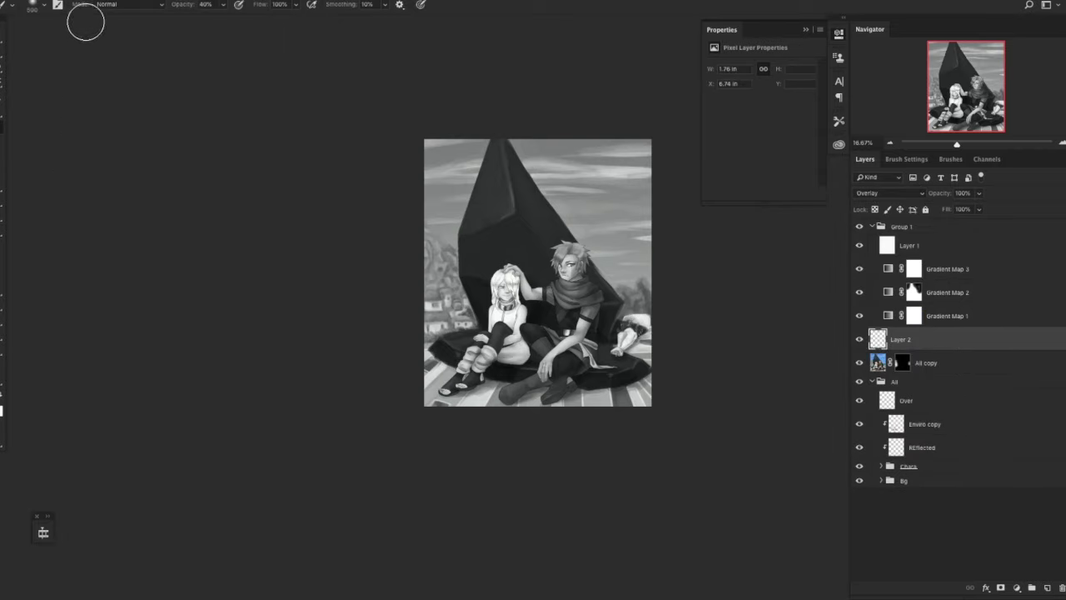
left_click(1, 410)
left_click(698, 232)
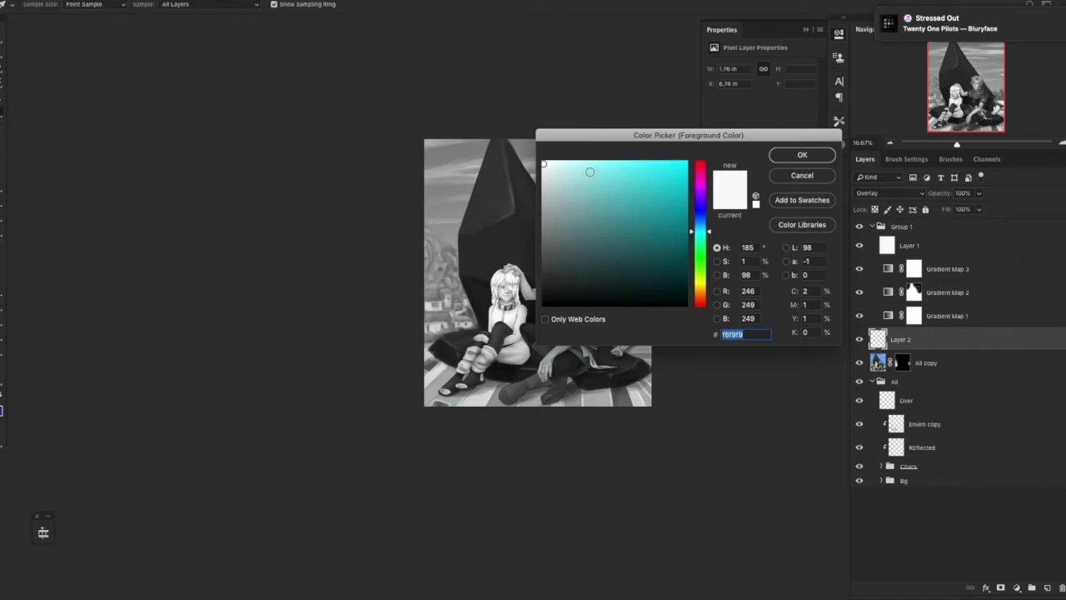
left_click(590, 172)
left_click(778, 155)
key("bracketright")
key("bracketleft")
key("bracketleft")
key("bracketleft")
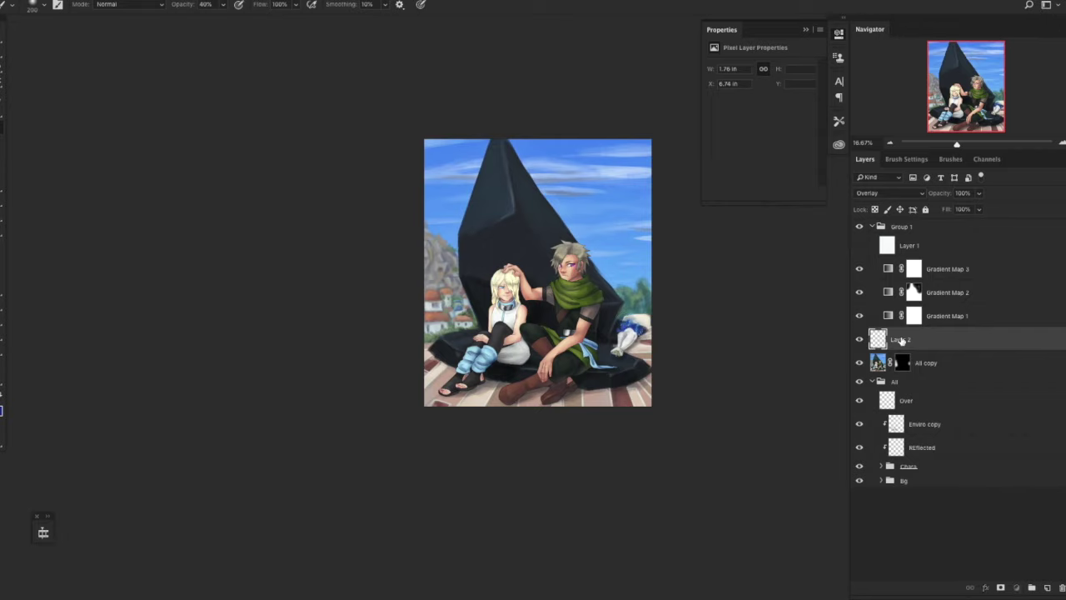
Rename the new Overlay layer "flower highlight" and collapse the All group.
double_click(901, 339)
key("Return")
left_click(874, 380)
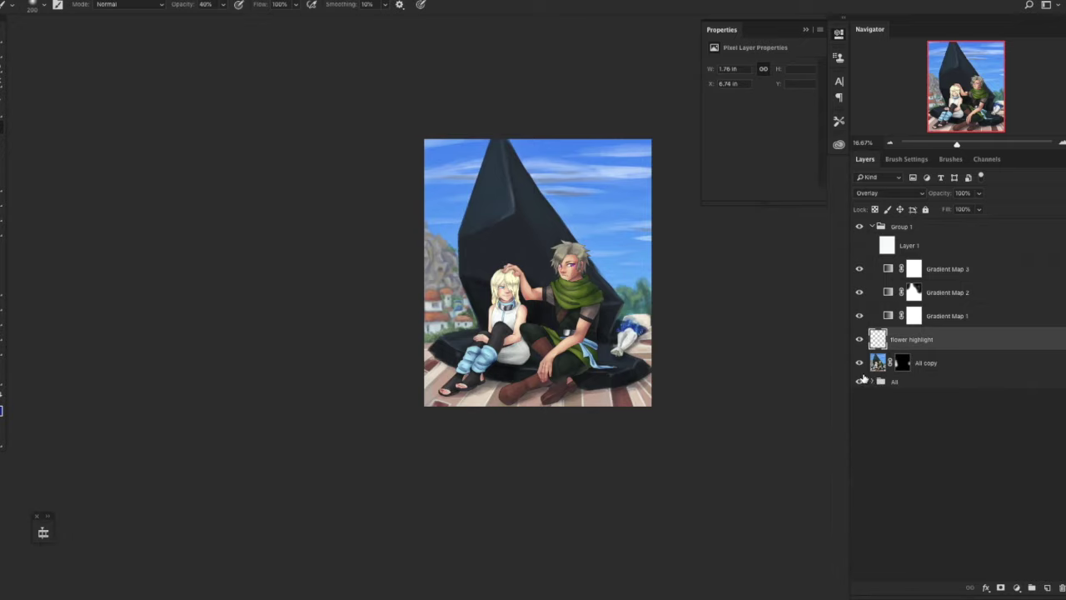
Move Layer 1 out of Group 1 to the top of the layer stack and collapse Group 1.
left_click(918, 383)
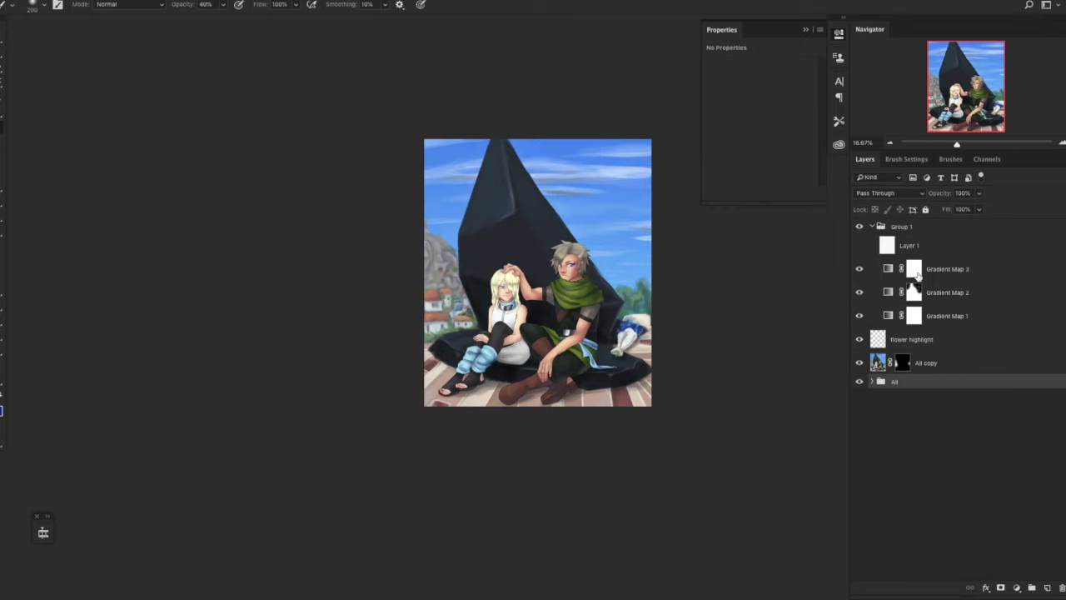
left_click_drag(888, 245, 932, 222)
left_click(872, 250)
Group the layers from Group 1 down to All, duplicate the new group and merge the duplicate into a single layer.
left_click(915, 253)
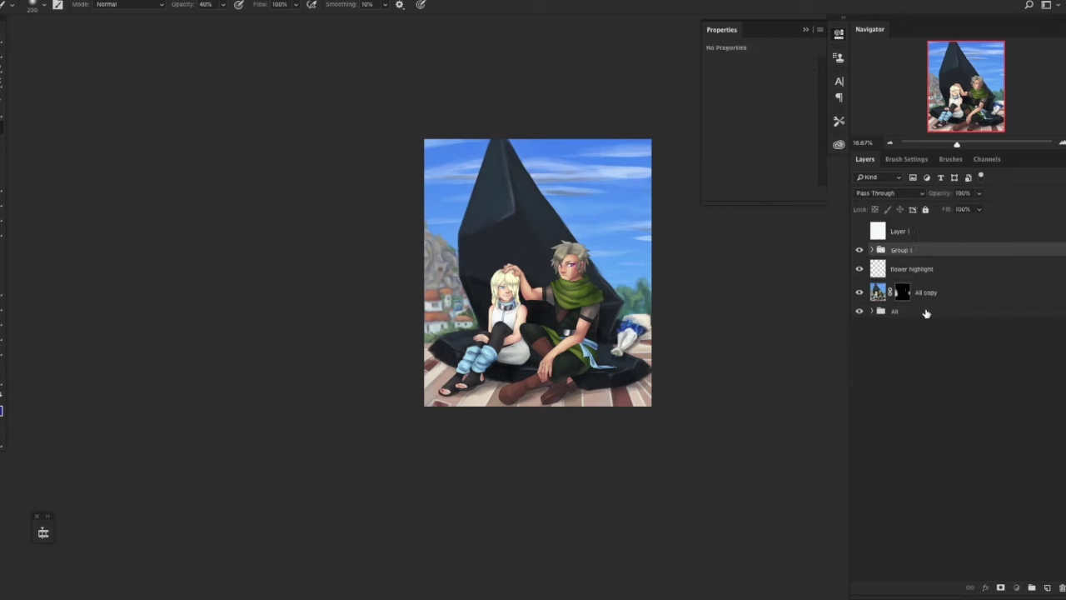
left_click(926, 312, "shift")
key("super+g")
key("super+j")
key("super+e")
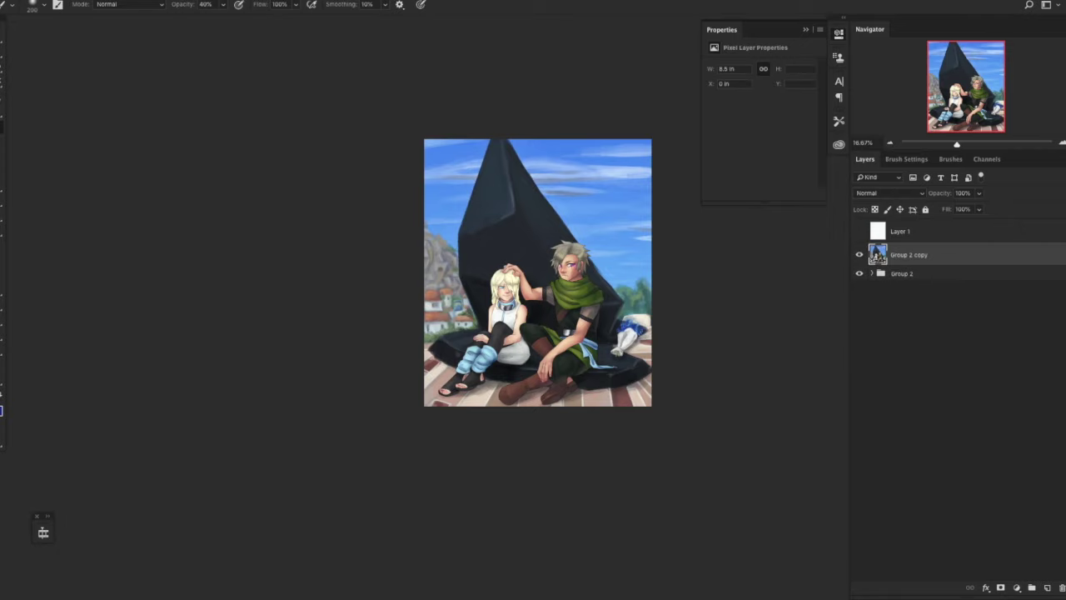
Apply a 5.6-pixel Gaussian Blur to the merged Group 2 copy layer and set its blending to Hard Light.
mouse_move(281, 121)
left_click(447, 167)
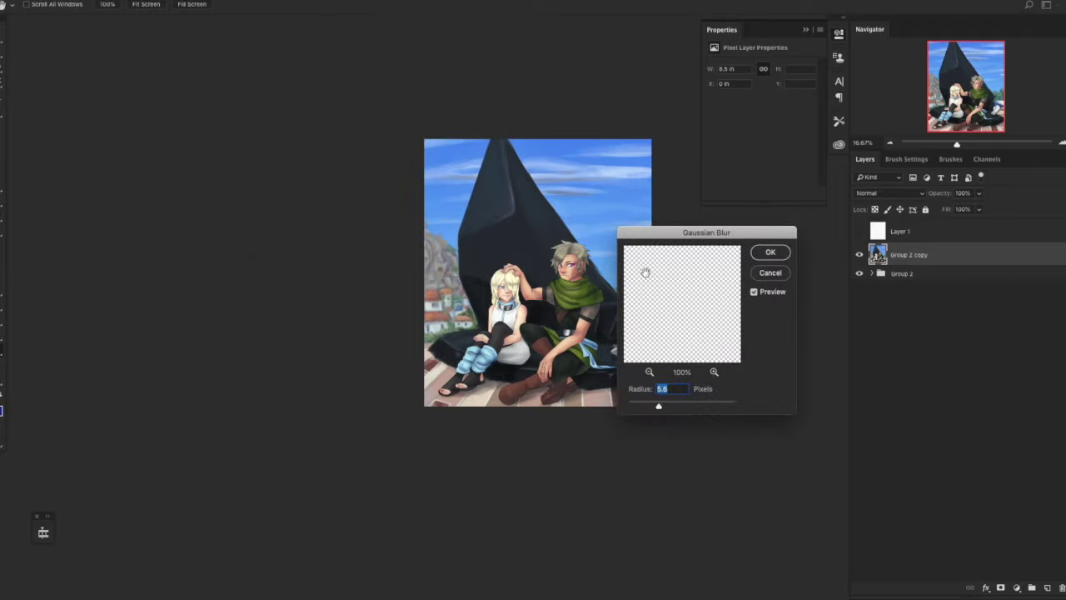
left_click(771, 253)
left_click(870, 192)
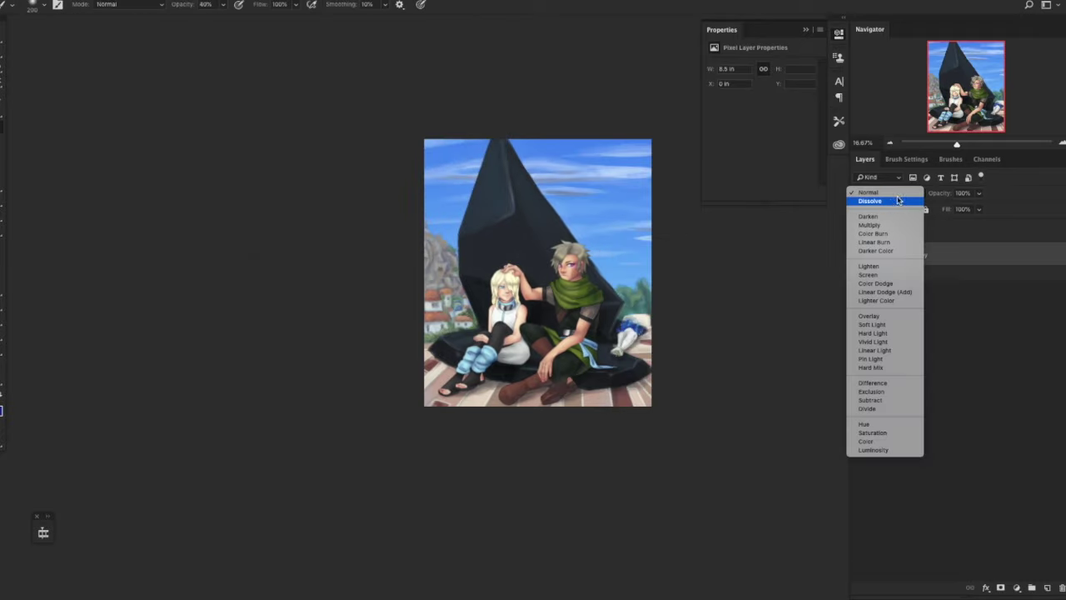
left_click(871, 332)
Raise the blurred Group 2 copy layer's lightness to +39 with Hue/Saturation.
key("ctrl+u")
left_click_drag(847, 379, 869, 384)
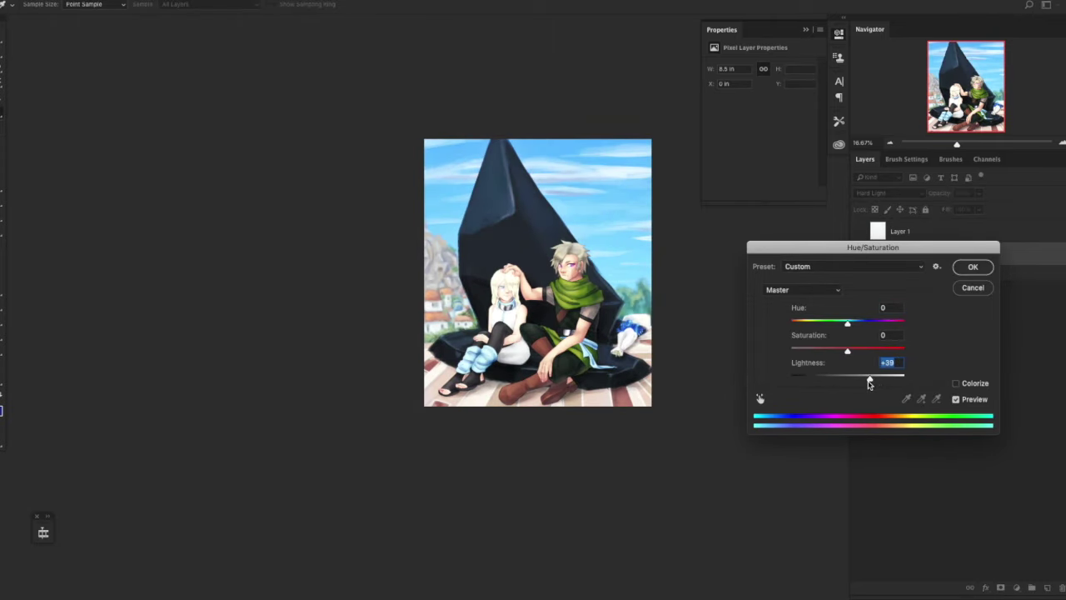
left_click(965, 266)
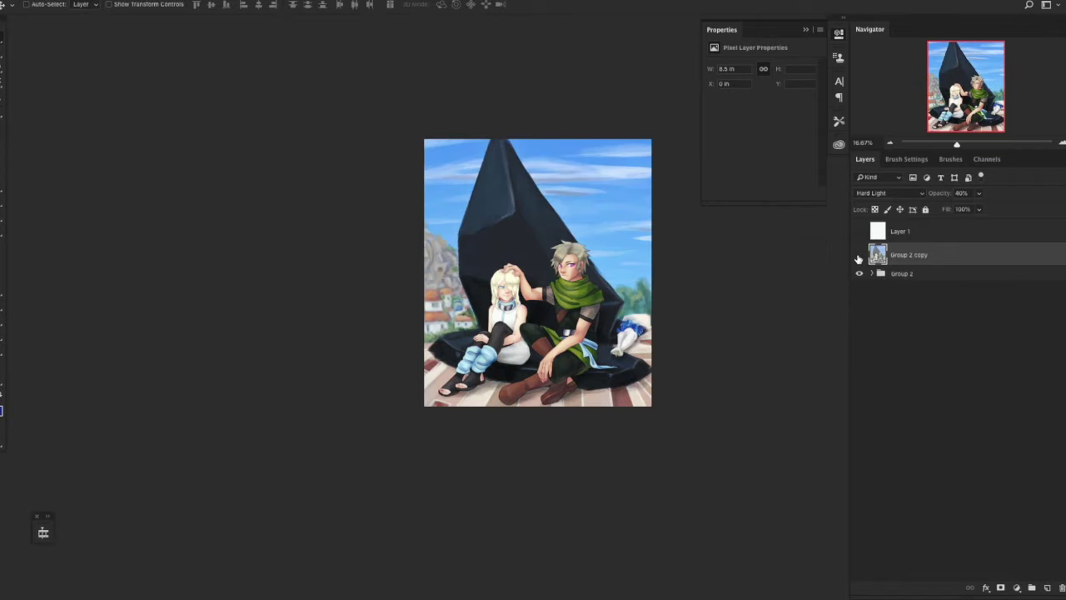
Try the Group 2 copy layer at 20% opacity, comparing the illustration with and without it.
left_click(859, 256)
left_click(859, 257)
left_click(858, 257)
left_click(858, 258)
left_click(859, 257)
key("2")
left_click(859, 258)
left_click(860, 257)
left_click(859, 257)
left_click(859, 258)
left_click(859, 257)
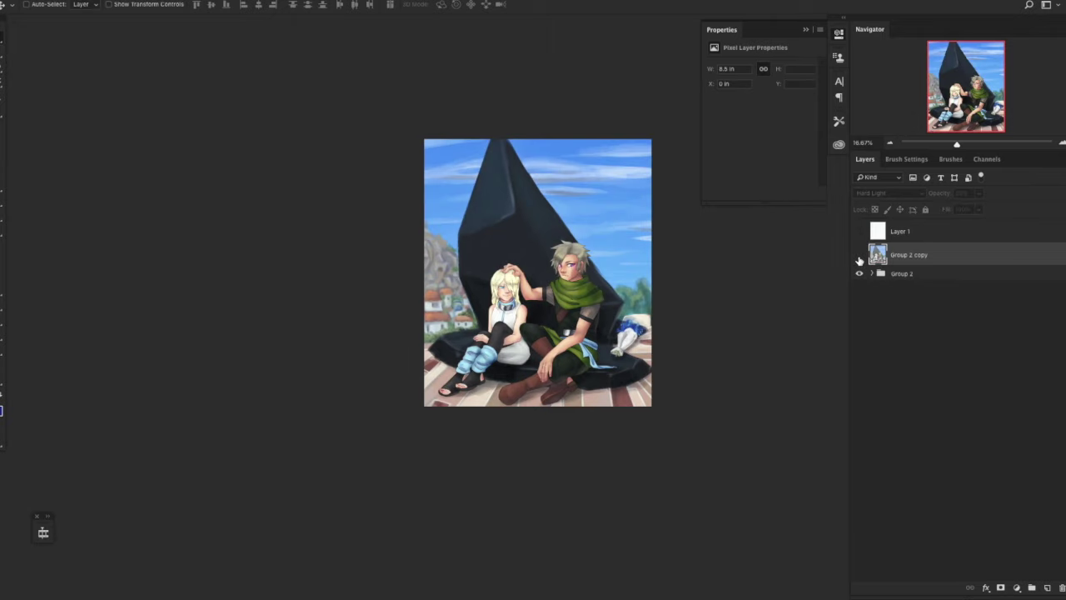
left_click(859, 257)
Set the Group 2 copy layer's opacity to 10% and compare the illustration with and without it up close.
key("1")
left_click(858, 257)
left_click(858, 257)
key("ctrl+plus")
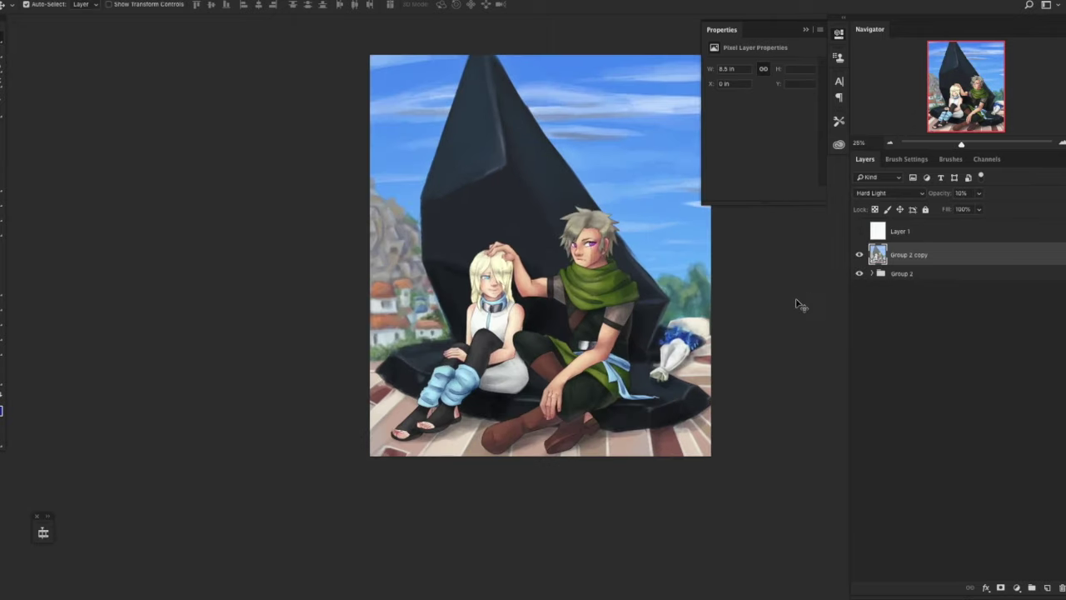
left_click(858, 258)
left_click(859, 258)
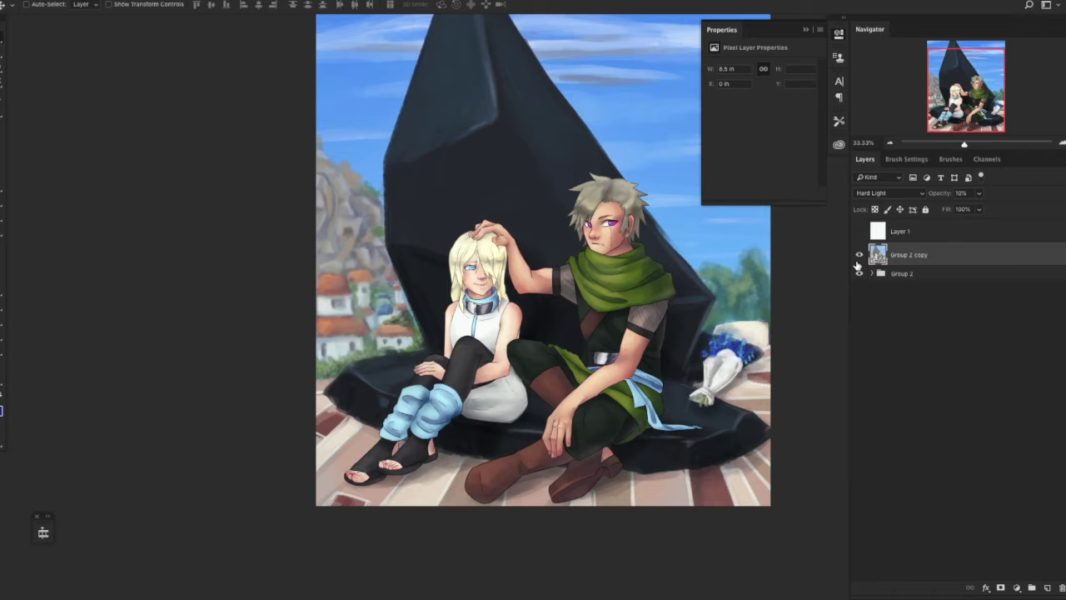
Add a Levels adjustment layer above Group 2 copy with midtones at 1.18 and the white input level at 248.
left_click(1017, 589)
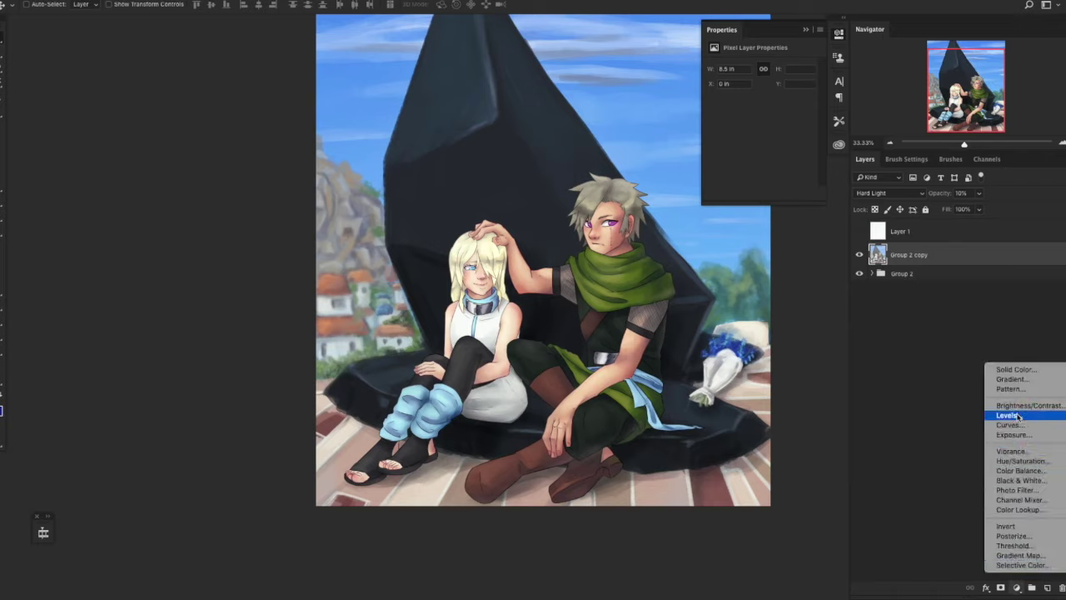
left_click(1018, 411)
left_click_drag(726, 150, 725, 150)
left_click_drag(768, 149, 764, 150)
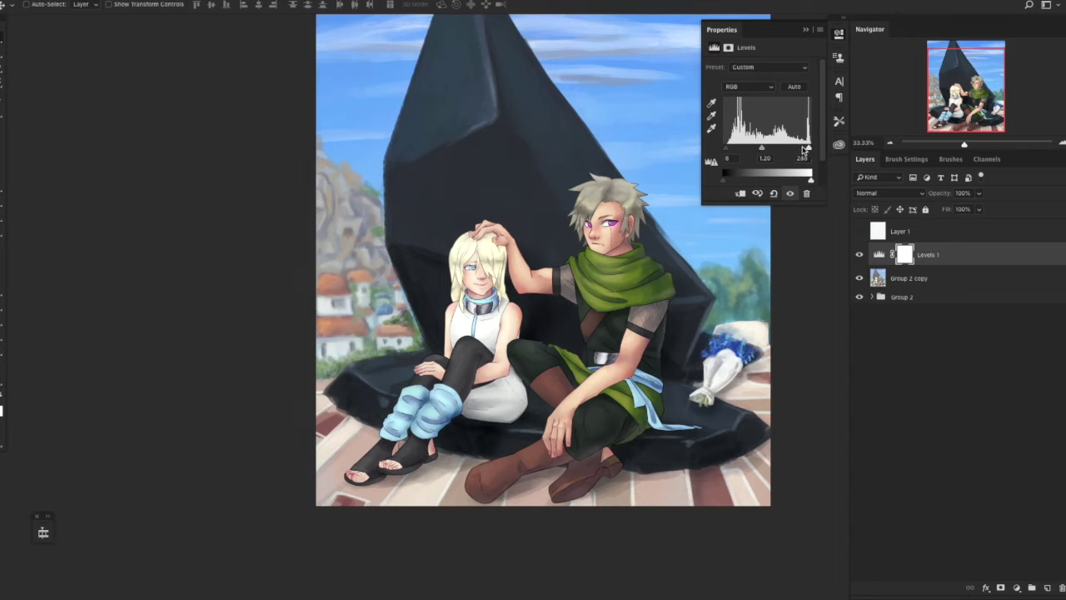
Add a Selective Color adjustment layer and set the Blues to Cyan +74% and Black +38%.
left_click(1017, 588)
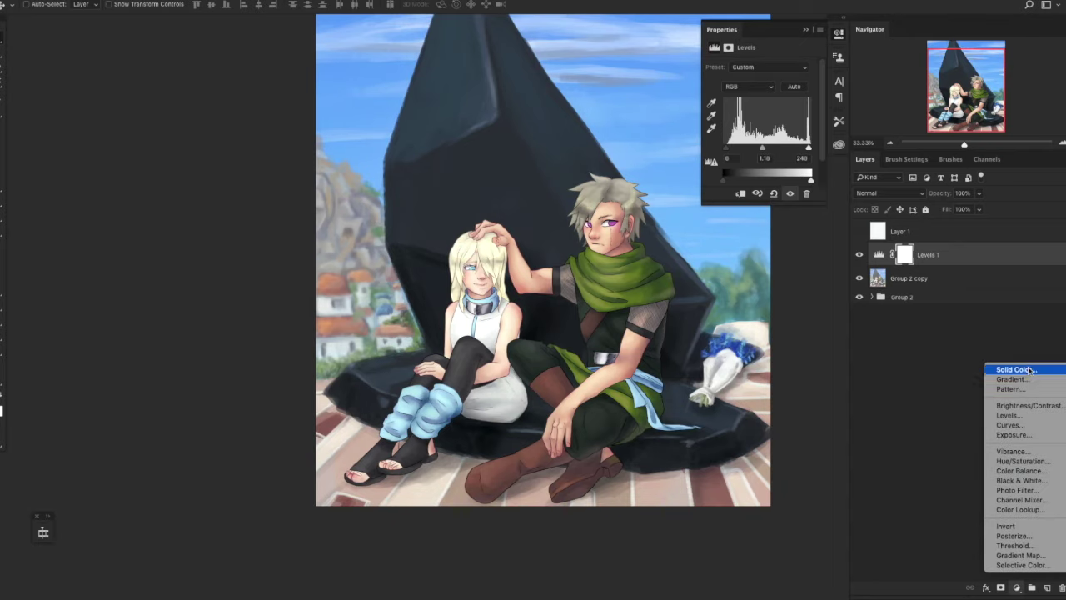
left_click(1038, 566)
left_click(771, 80)
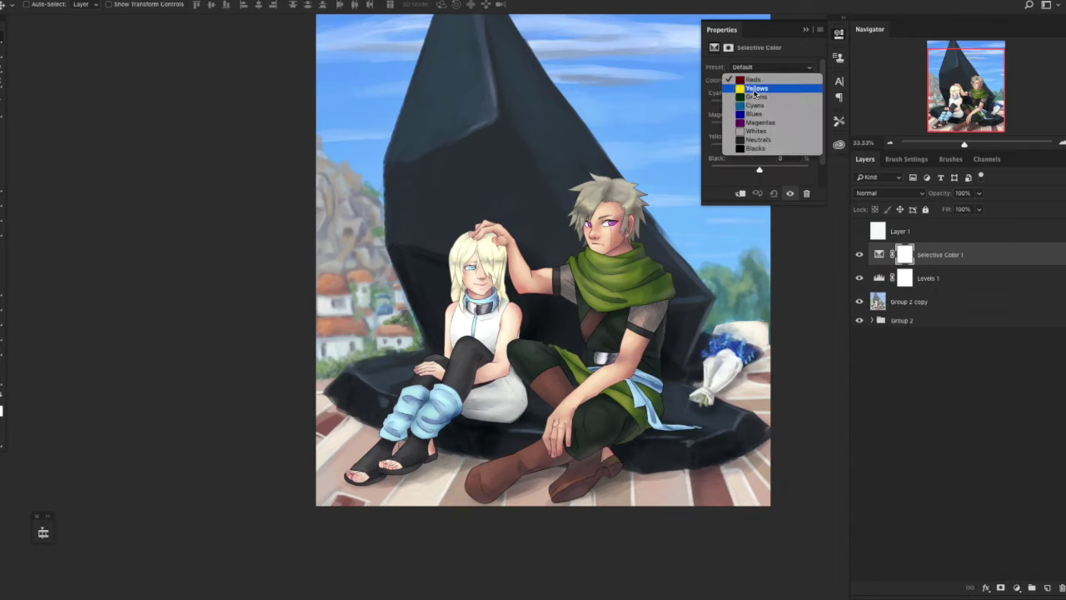
left_click(754, 118)
left_click_drag(759, 105, 795, 105)
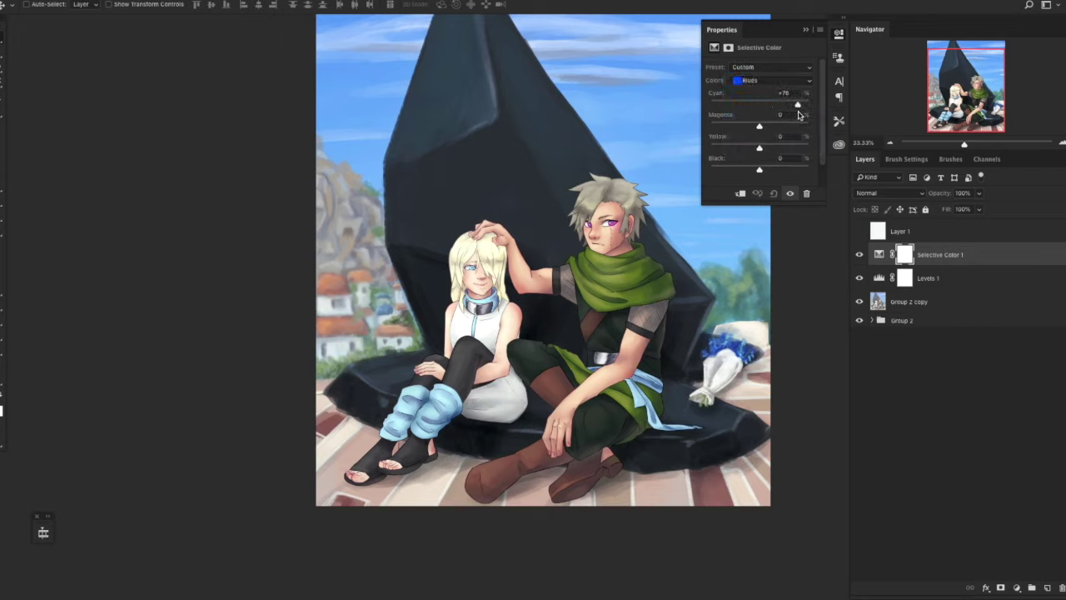
scroll(823, 135, "down", 1)
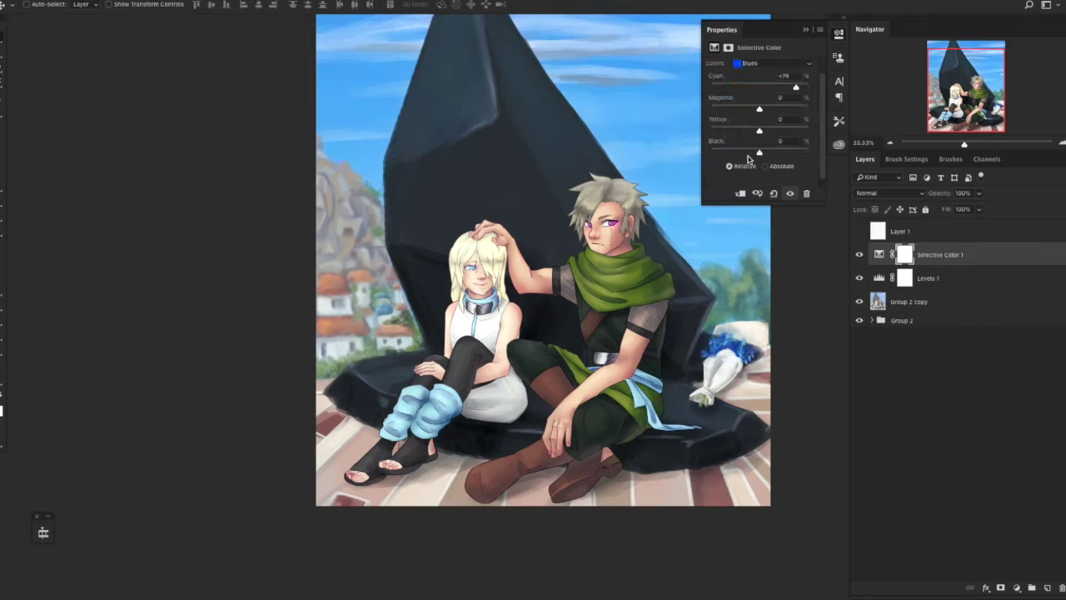
left_click_drag(759, 152, 782, 155)
Set the Cyans to Cyan +57% in Selective Color and compare the illustration with and without the adjustment.
left_click(773, 63)
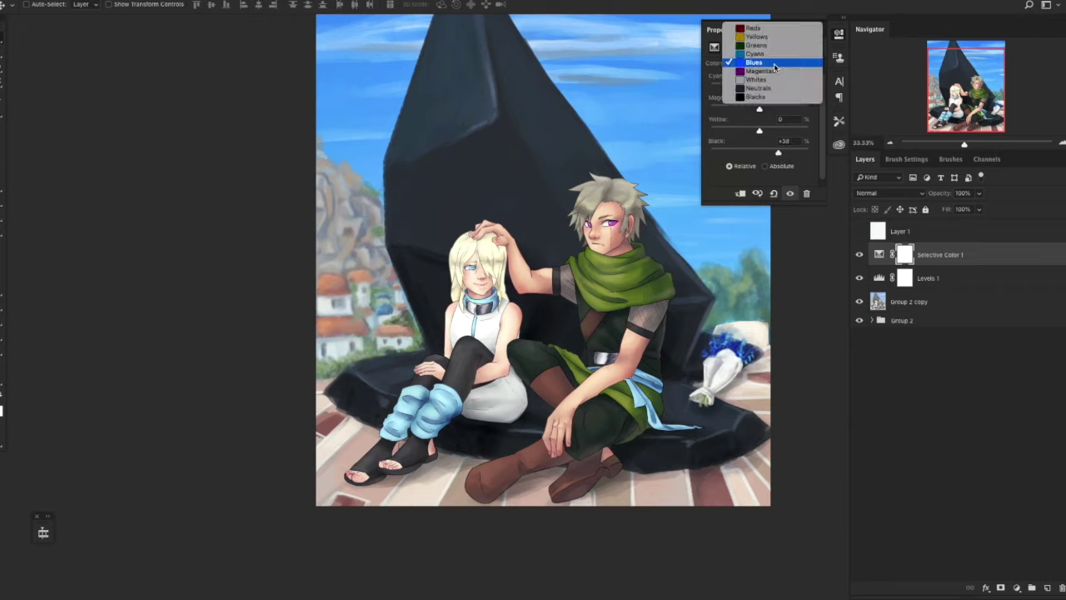
left_click(773, 53)
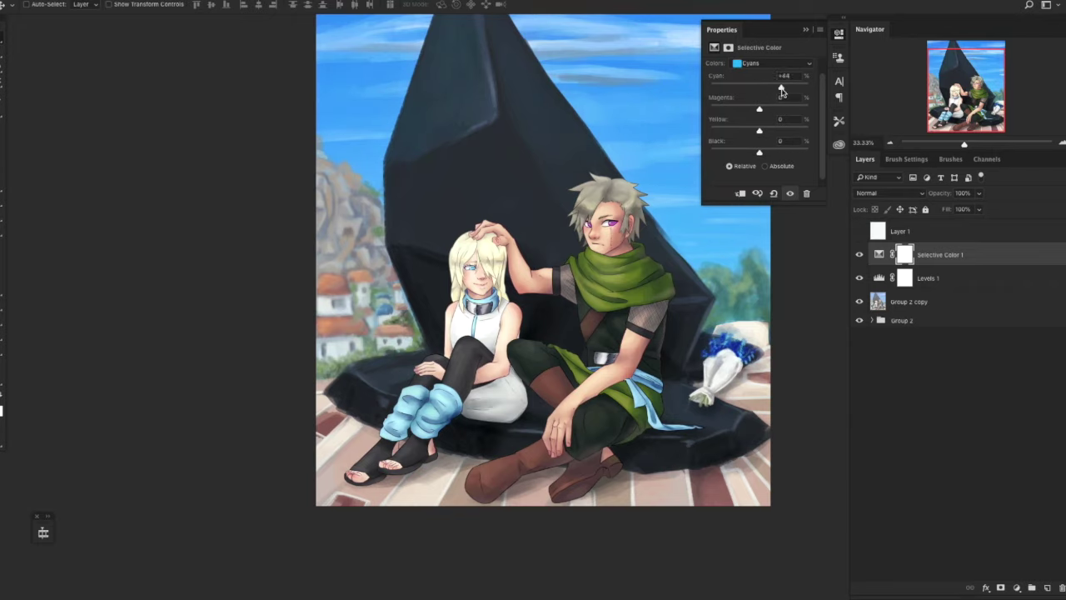
left_click(859, 257)
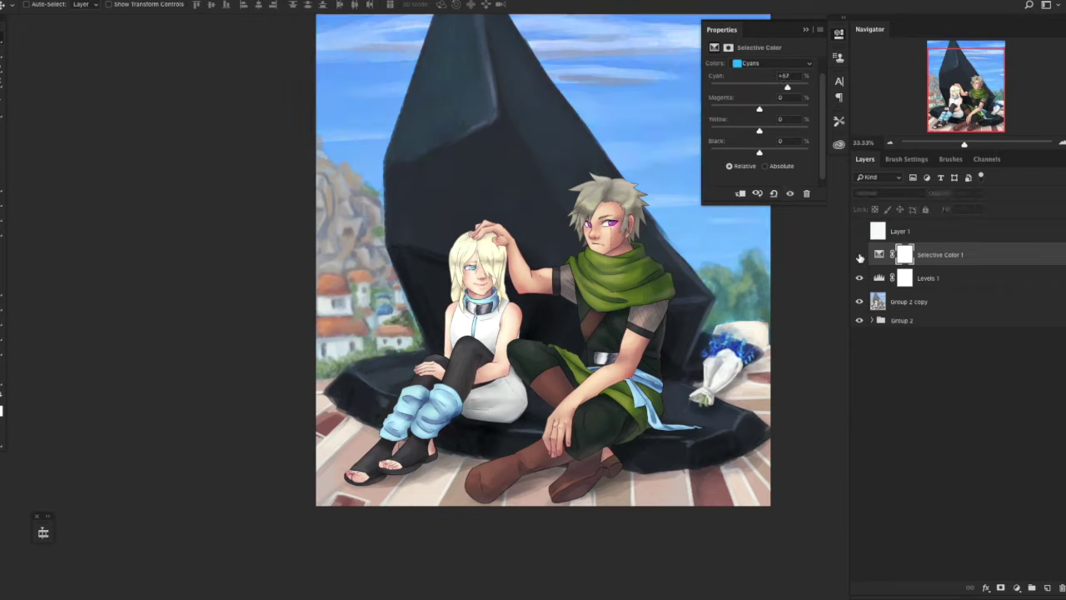
left_click(858, 257)
left_click(859, 257)
left_click(858, 258)
left_click(858, 257)
left_click(859, 257)
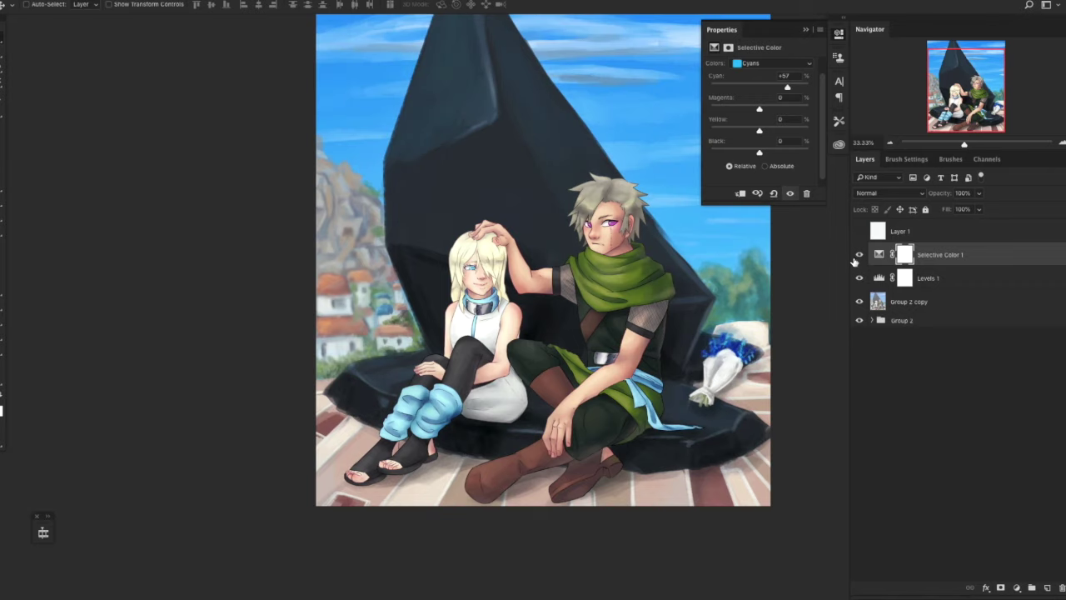
Add a Brightness/Contrast adjustment layer using legacy mode, with brightness -16 and contrast 2.
left_click_drag(806, 283, 789, 354)
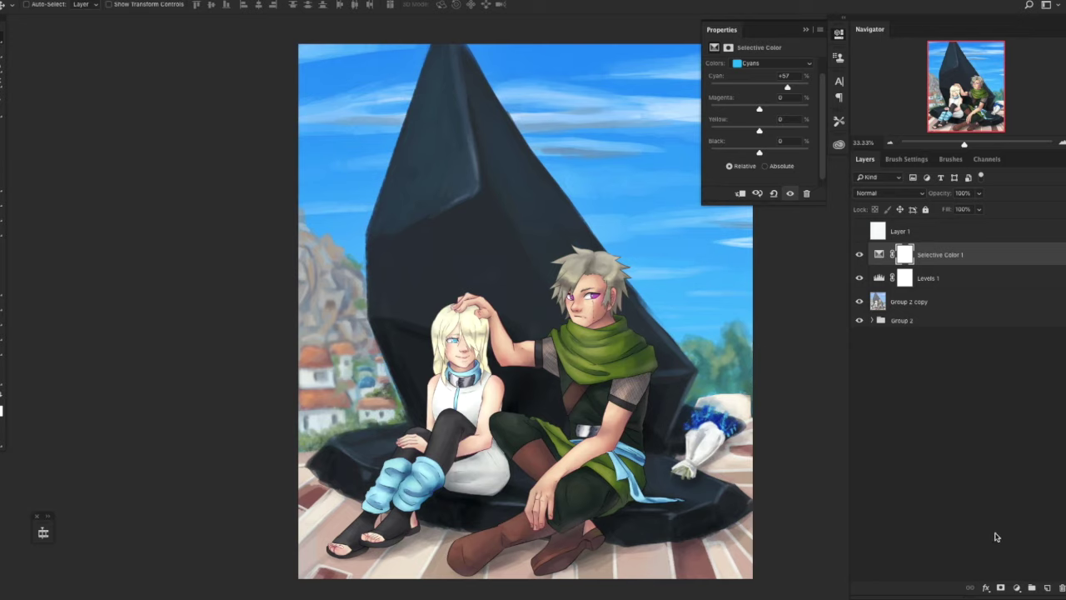
left_click(1016, 587)
left_click(1024, 403)
left_click(711, 132)
mouse_move(759, 117)
left_mouse_down()
mouse_move(768, 118)
mouse_move(758, 117)
mouse_move(762, 97)
mouse_move(751, 98)
mouse_move(760, 118)
left_mouse_up()
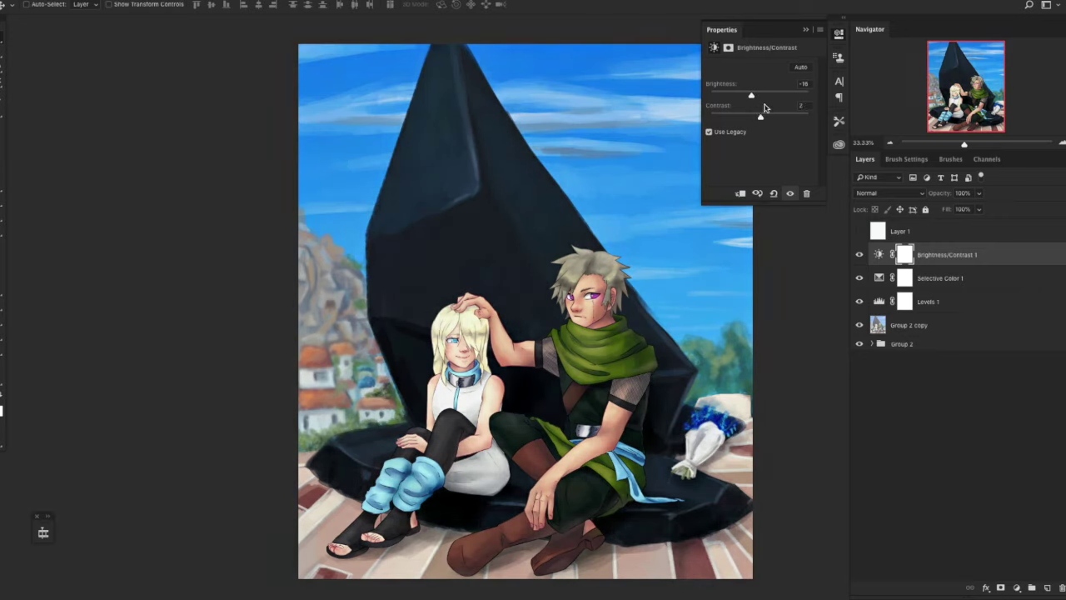
left_click(807, 31)
Compare the illustration with and without the Brightness/Contrast 1 and Levels 1 adjustments.
left_click(860, 254)
left_click(859, 254)
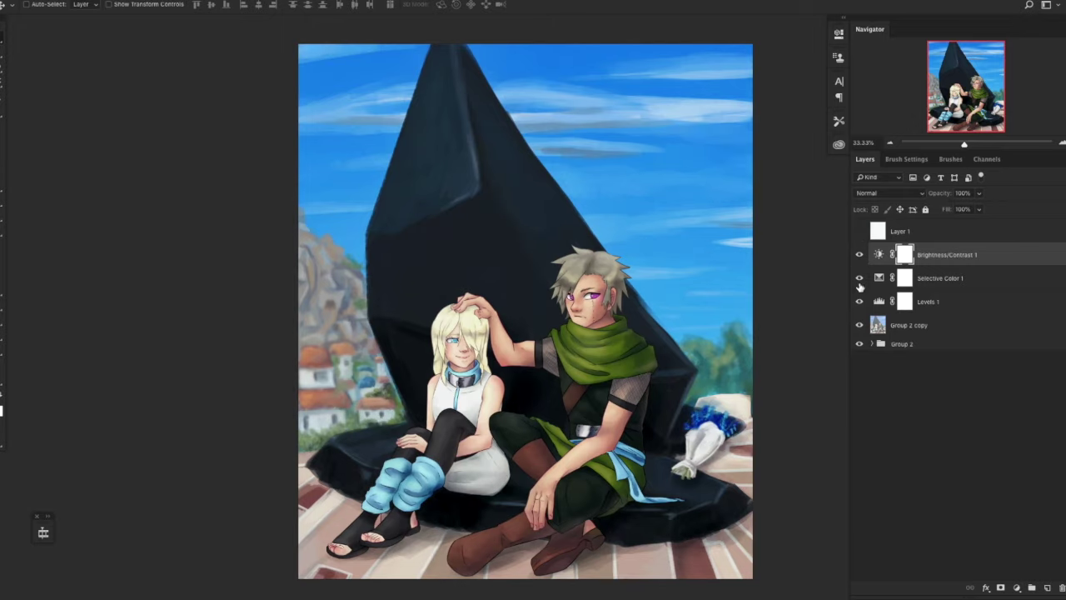
left_click(860, 303)
left_click(859, 303)
mouse_move(859, 304)
left_mouse_down()
mouse_move(861, 263)
mouse_move(856, 305)
left_mouse_up()
left_click(859, 301)
left_click(859, 300)
left_click(860, 254)
left_click(859, 254)
Move the Brightness/Contrast 1 layer below Levels 1 and check the effect of each adjustment.
left_click_drag(941, 256, 932, 315)
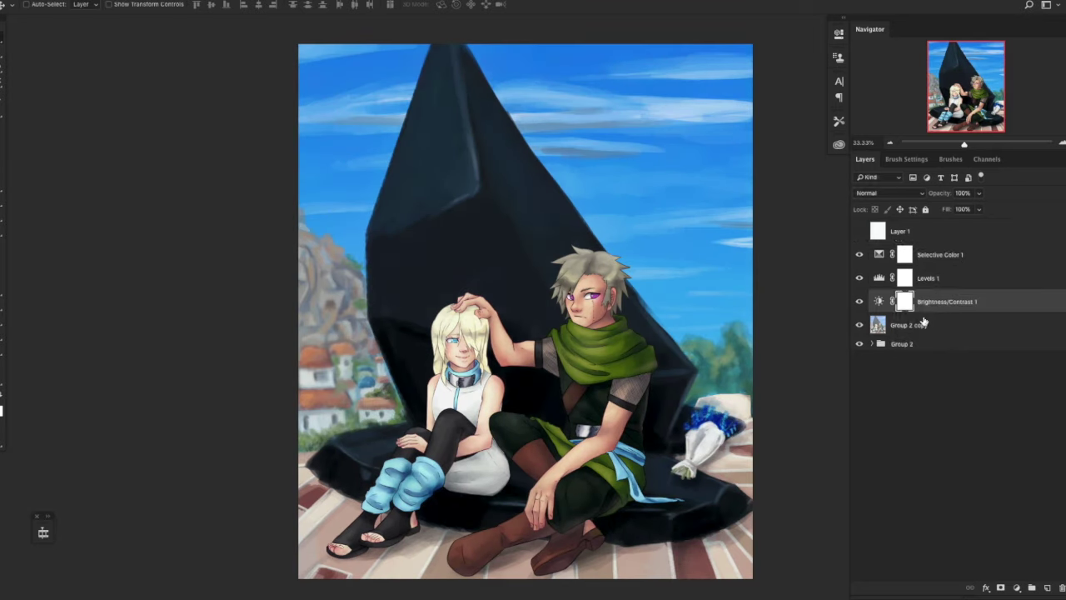
left_click(860, 277)
left_click(859, 277)
left_click(859, 300)
left_click(858, 300)
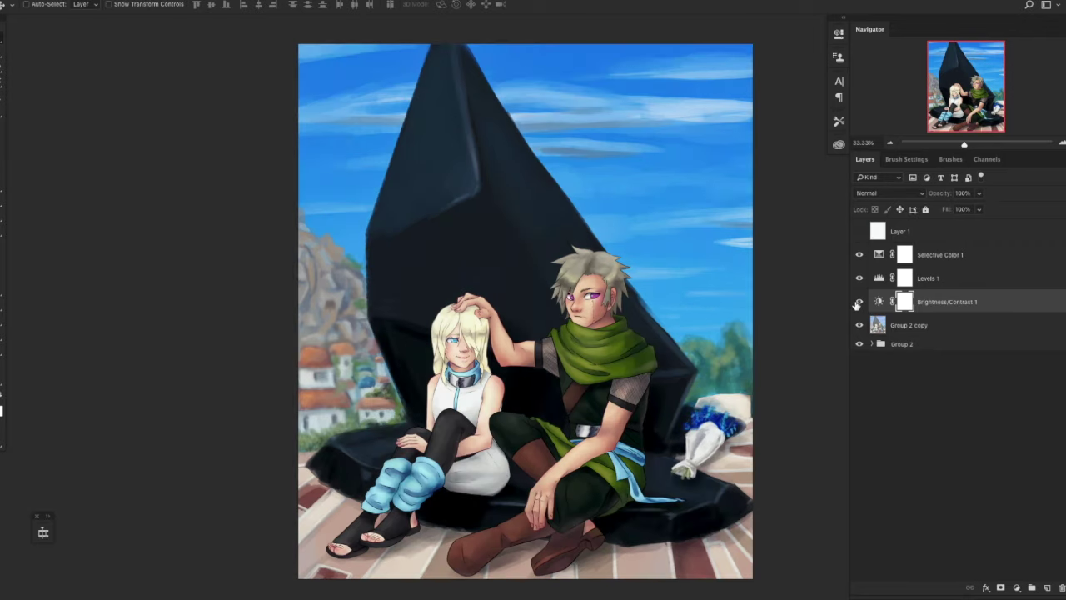
Try readjusting the shadow and midtone input levels of the Levels 1 layer.
double_click(879, 277)
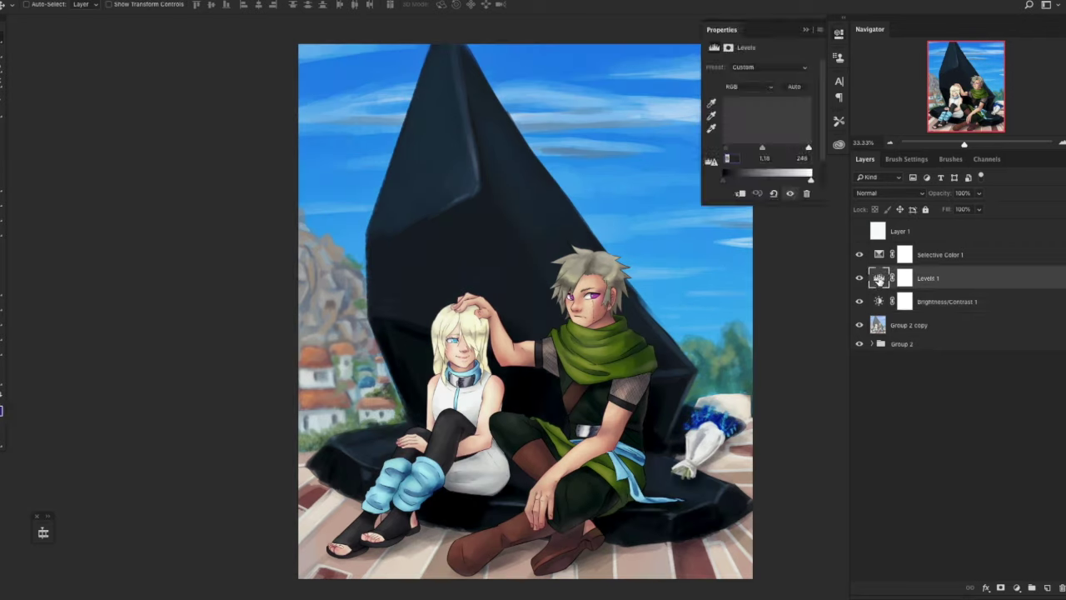
left_click_drag(726, 154, 731, 152)
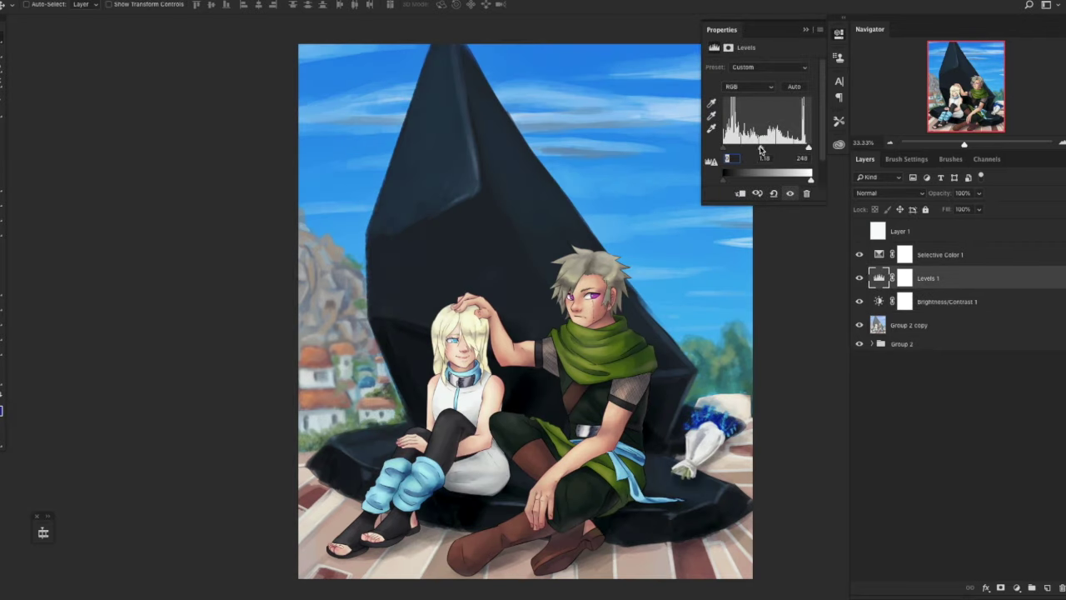
left_click_drag(760, 149, 762, 148)
key("super+z")
left_click(804, 35)
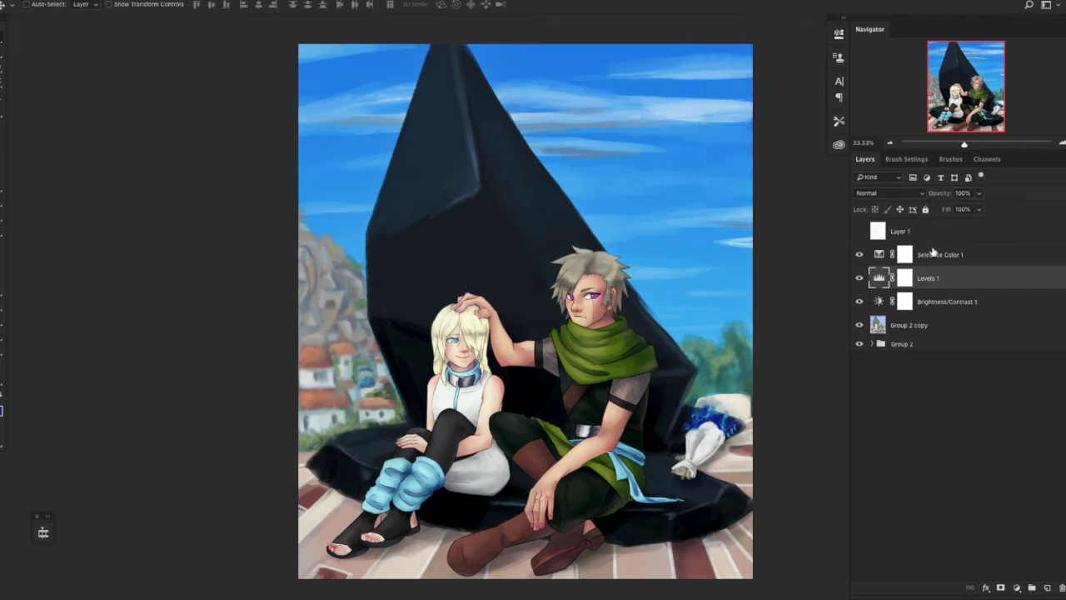
Invert the Brightness/Contrast 1 mask and brush the adjustment back in at 40% opacity over the figures and the dark rock.
left_click(1003, 301)
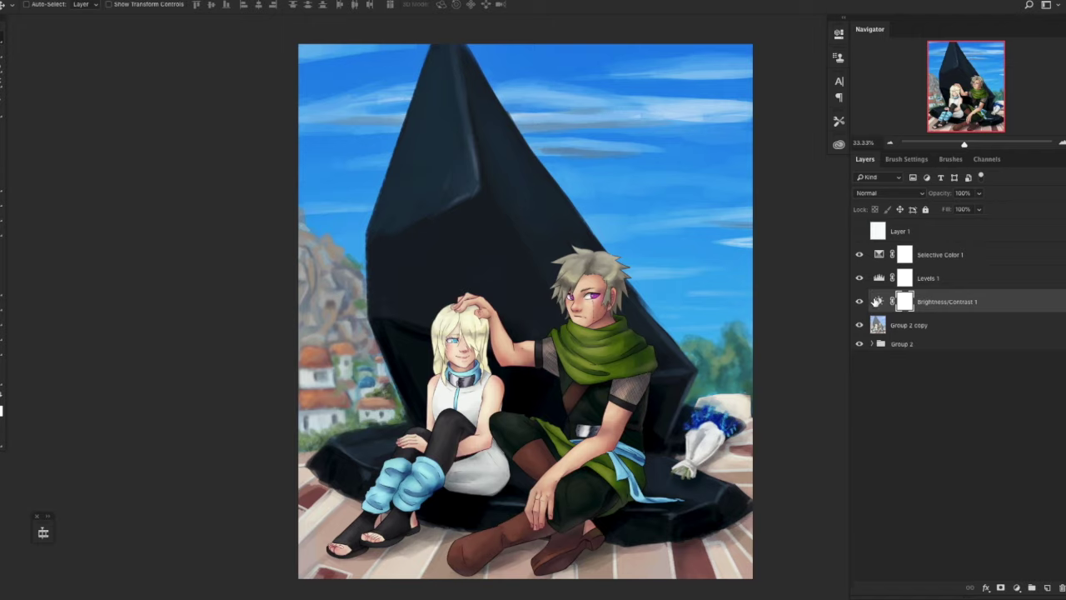
key("g")
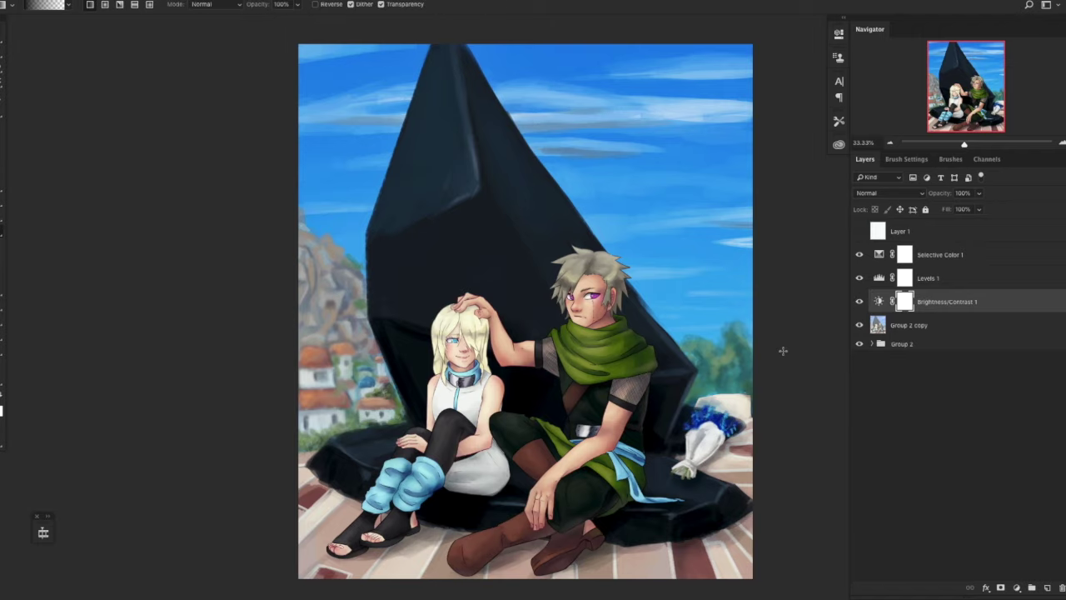
key("ctrl+i")
key("b")
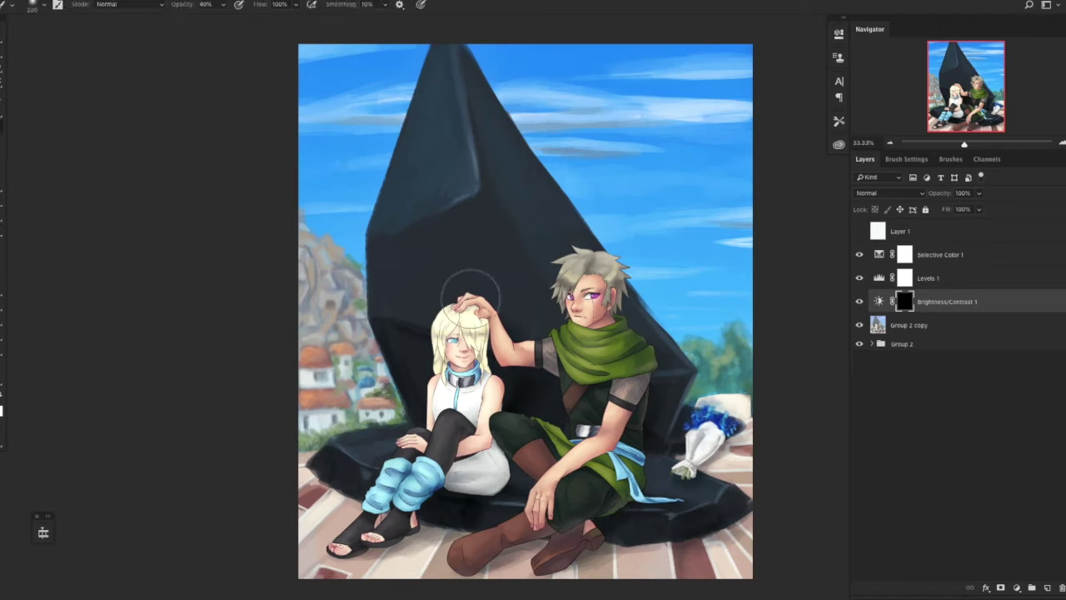
left_click_drag(459, 326, 451, 457)
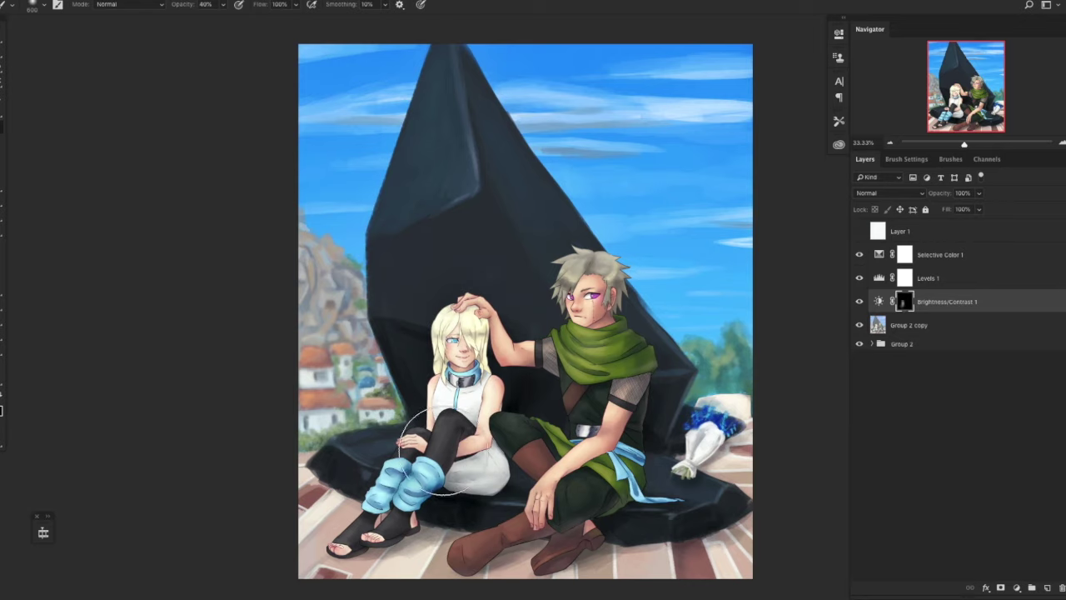
mouse_move(413, 284)
left_mouse_down()
mouse_move(433, 232)
mouse_move(503, 158)
mouse_move(565, 517)
mouse_move(490, 540)
left_mouse_up()
Check the masked Brightness/Contrast 1 adjustment against the painting, then check what Levels 1 still contributes.
left_click(859, 301)
left_click(860, 301)
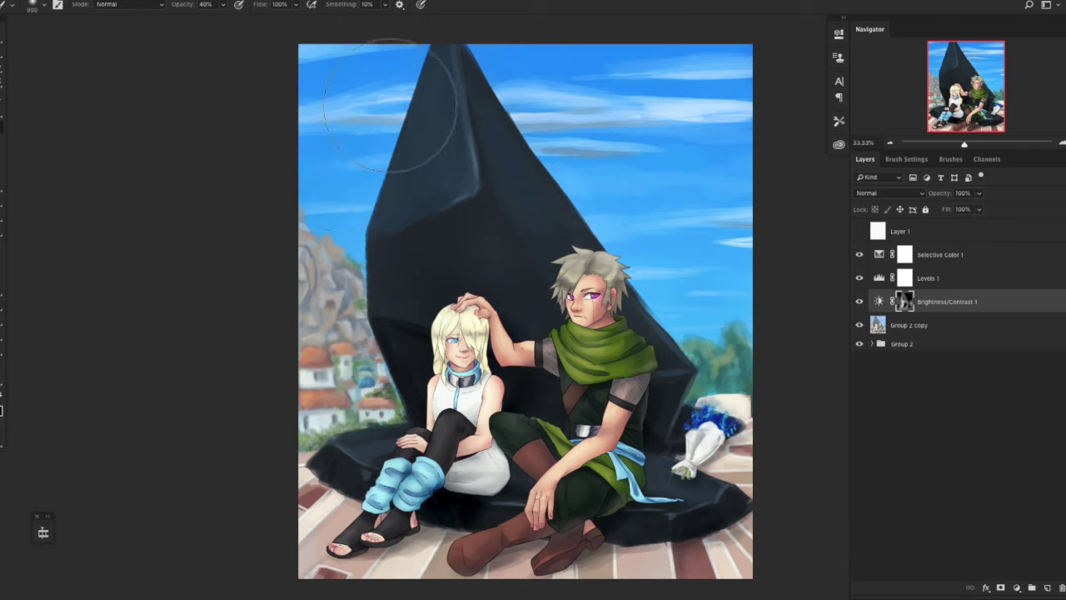
left_click(860, 301)
left_click(860, 301)
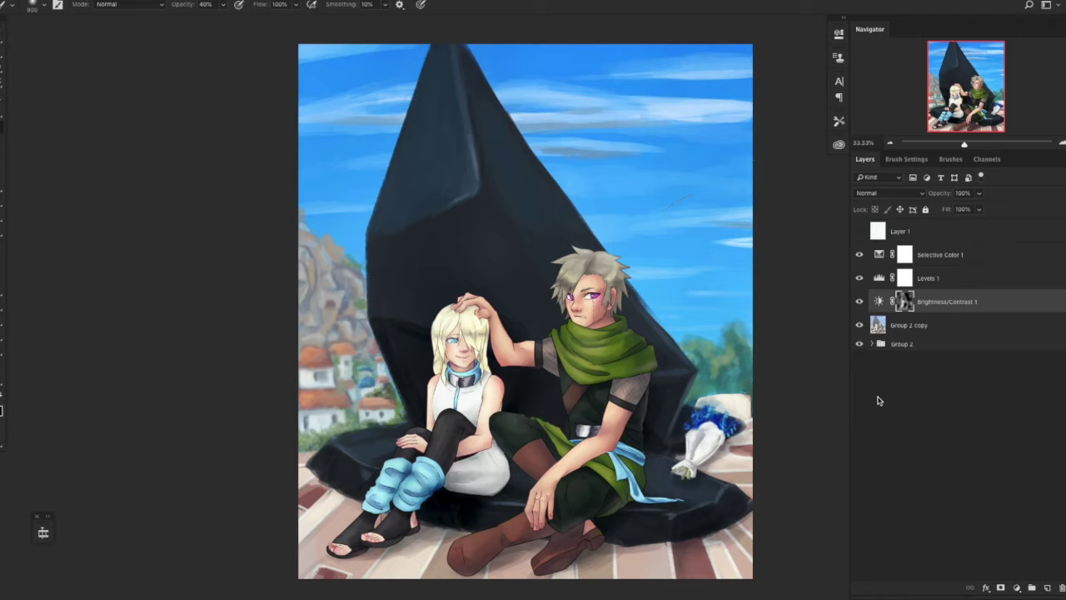
left_click(862, 277)
left_click(862, 277)
left_click(863, 279)
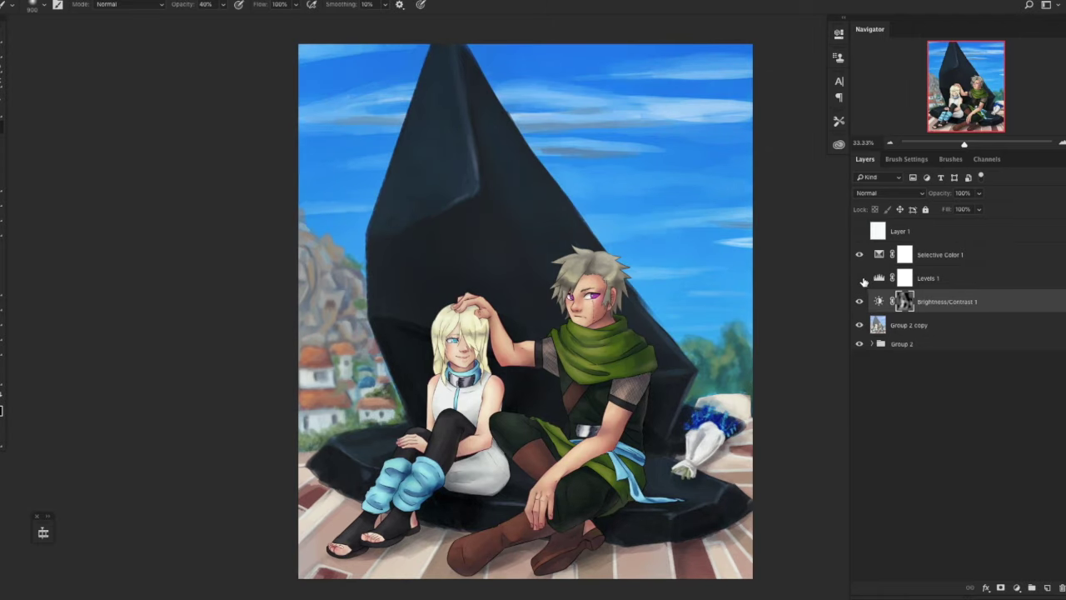
left_click(862, 279)
left_click(862, 278)
Delete the Levels 1 adjustment layer and compare the picture with and without the remaining adjustments.
left_click(916, 278)
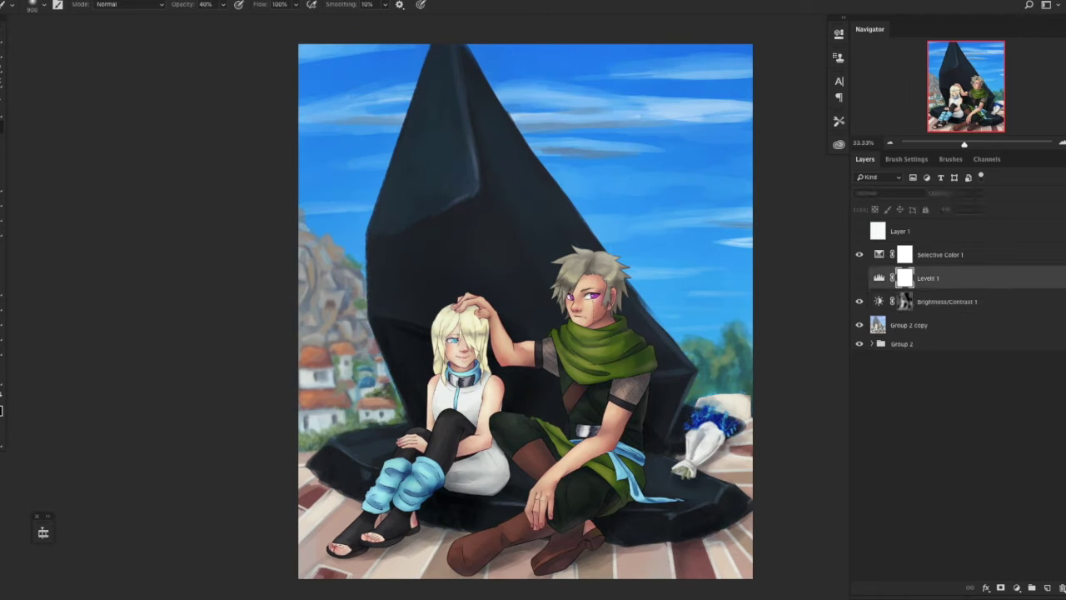
left_click(1062, 588)
left_click(1061, 589)
left_click(859, 278)
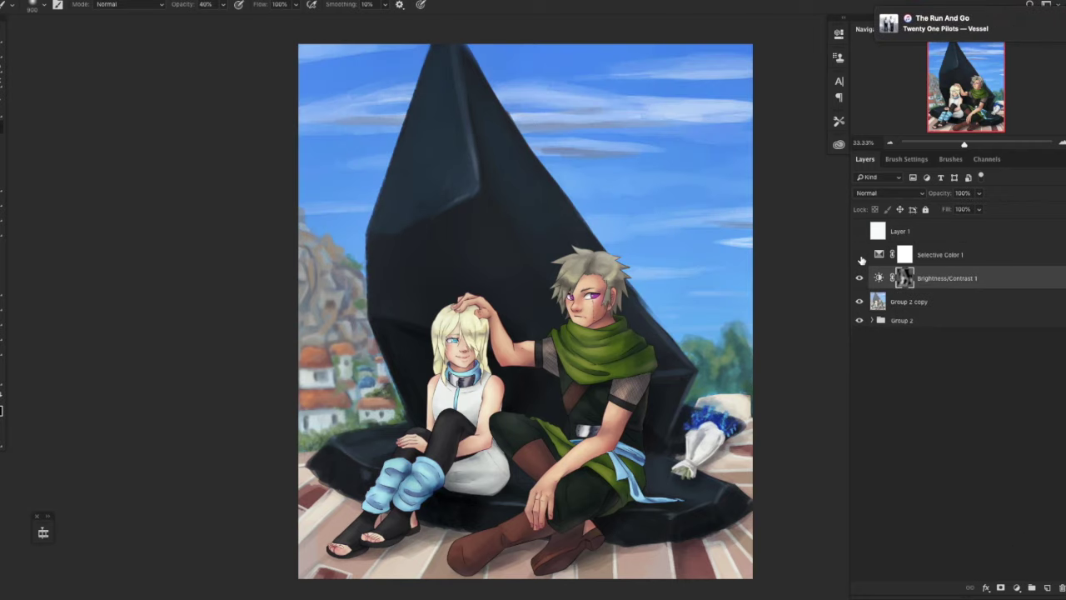
left_click(859, 277)
left_click(859, 234)
left_click(859, 233)
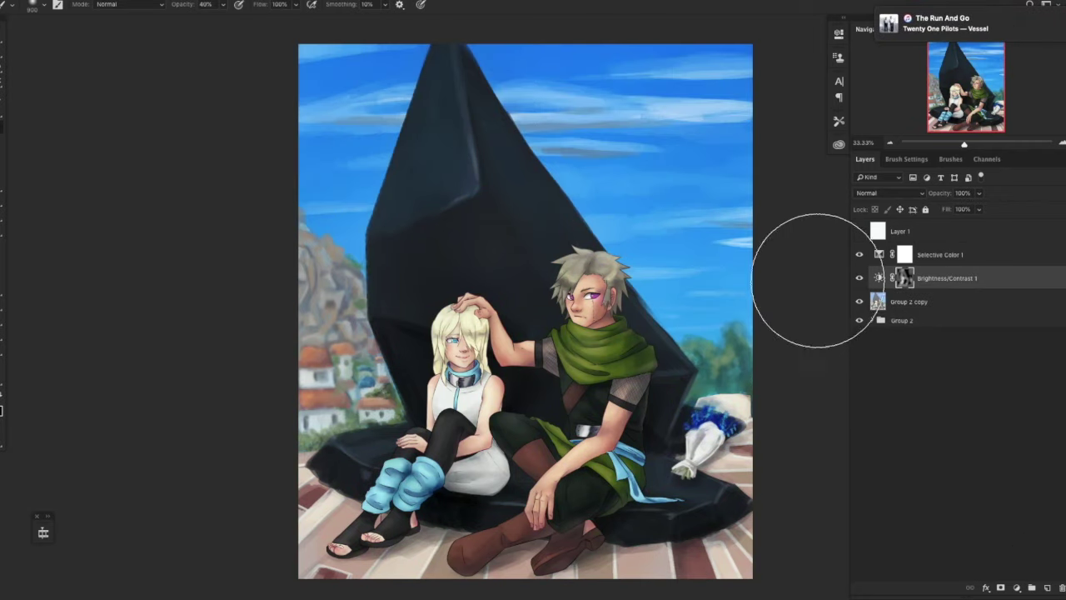
Add a Gradient Map adjustment above Selective Color 1, using the Foreground to Transparent preset.
key("ctrl+minus")
key("ctrl+minus")
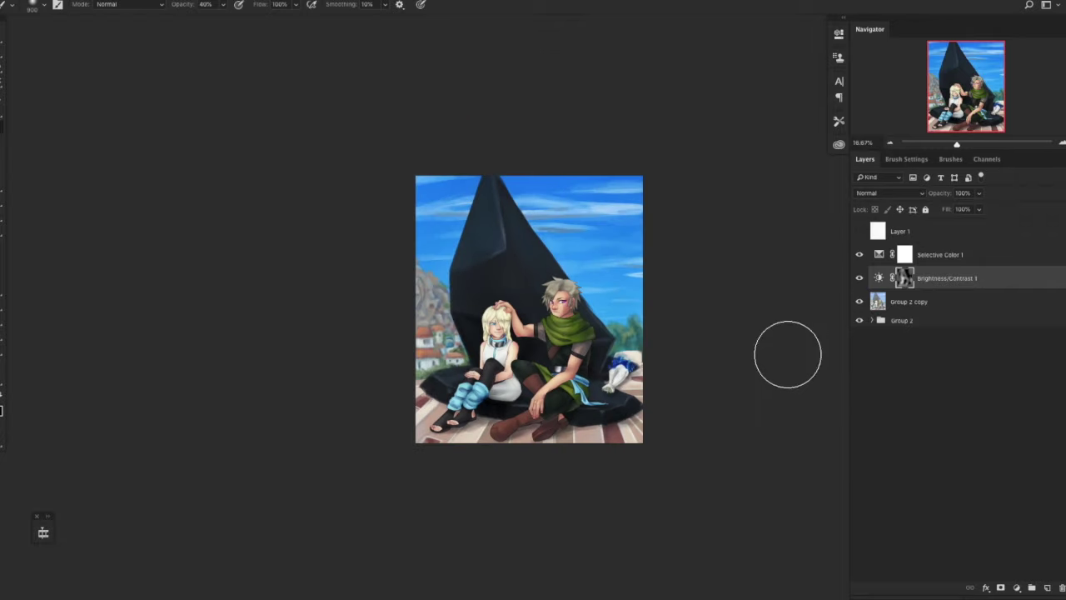
left_click(949, 255)
left_click(1016, 587)
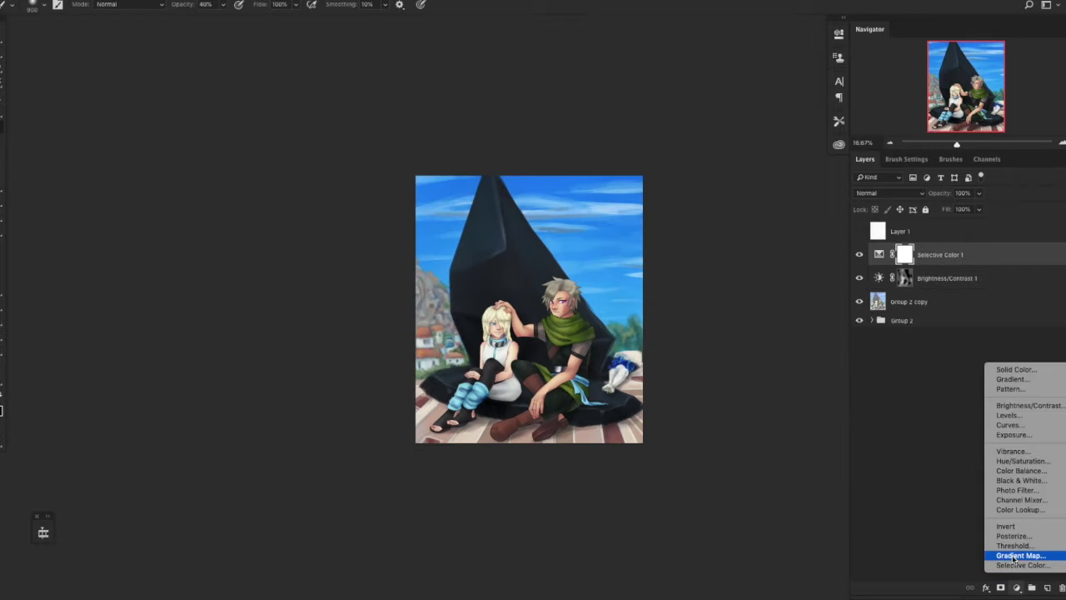
left_click(1015, 558)
left_click(753, 71)
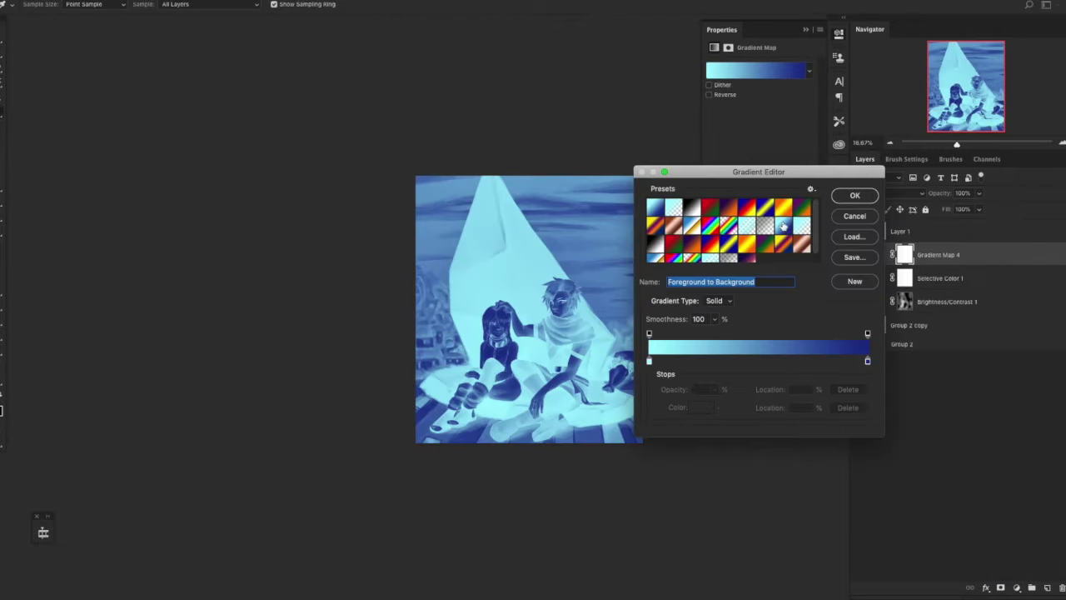
left_click(674, 210)
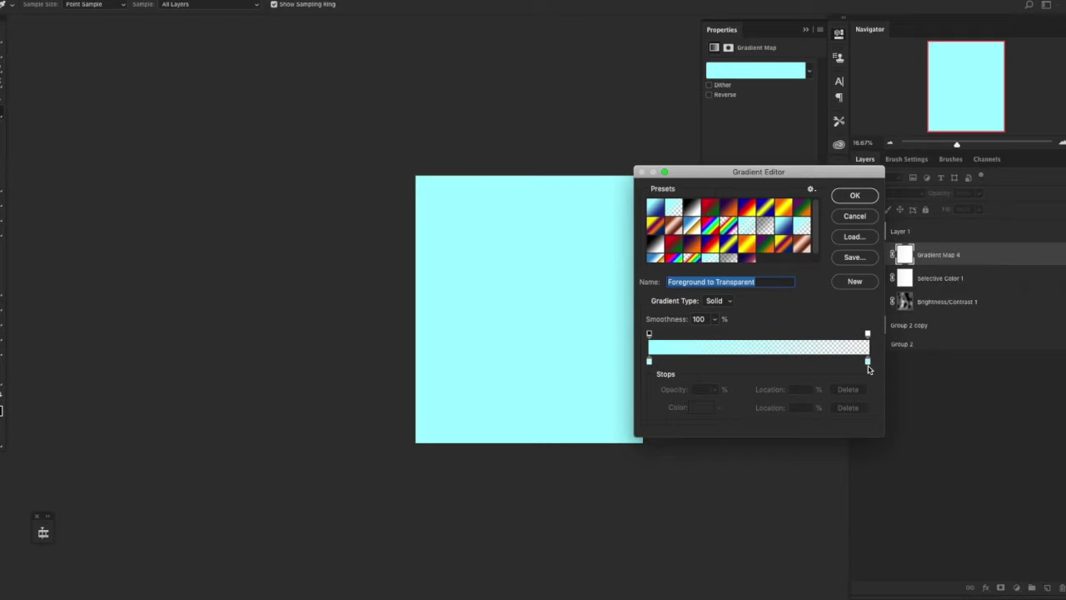
Set the gradient's end stop to pale yellow at 100% opacity and its start stop to medium blue.
left_click(868, 363)
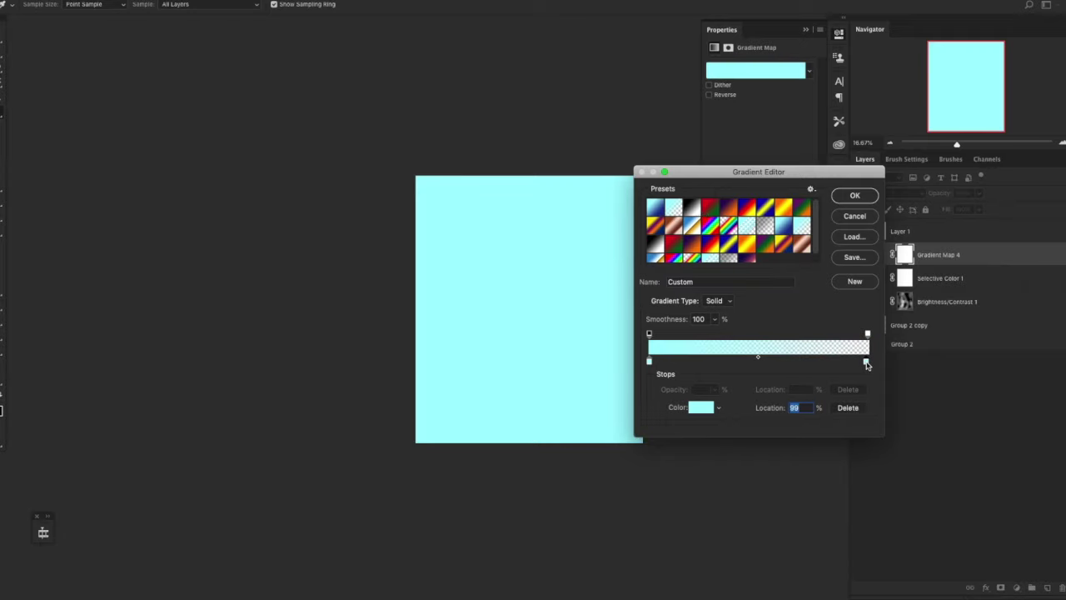
double_click(867, 364)
left_click(701, 289)
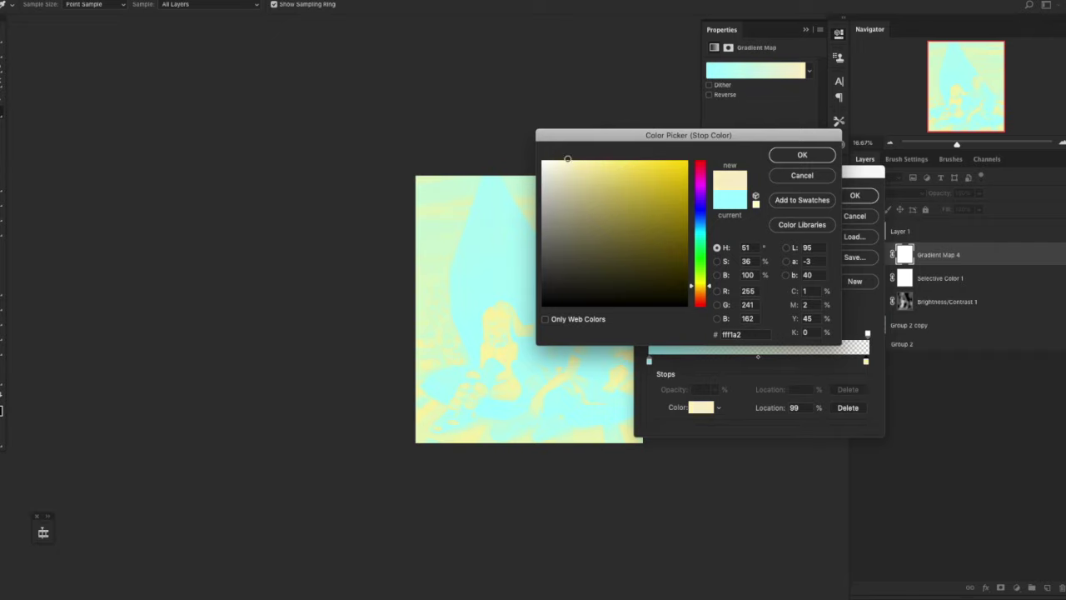
left_click(802, 155)
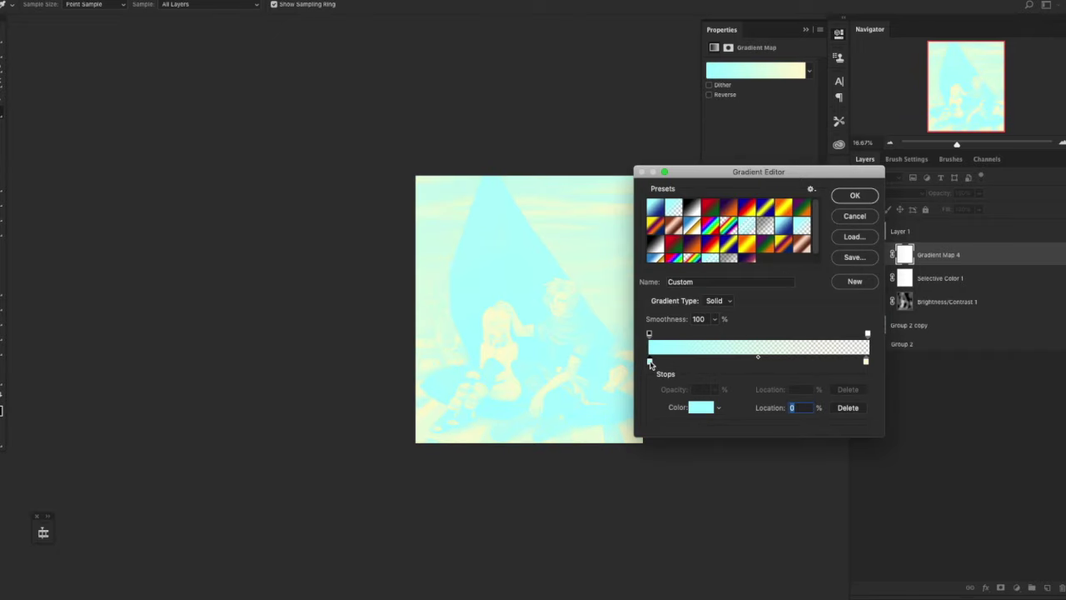
double_click(650, 364)
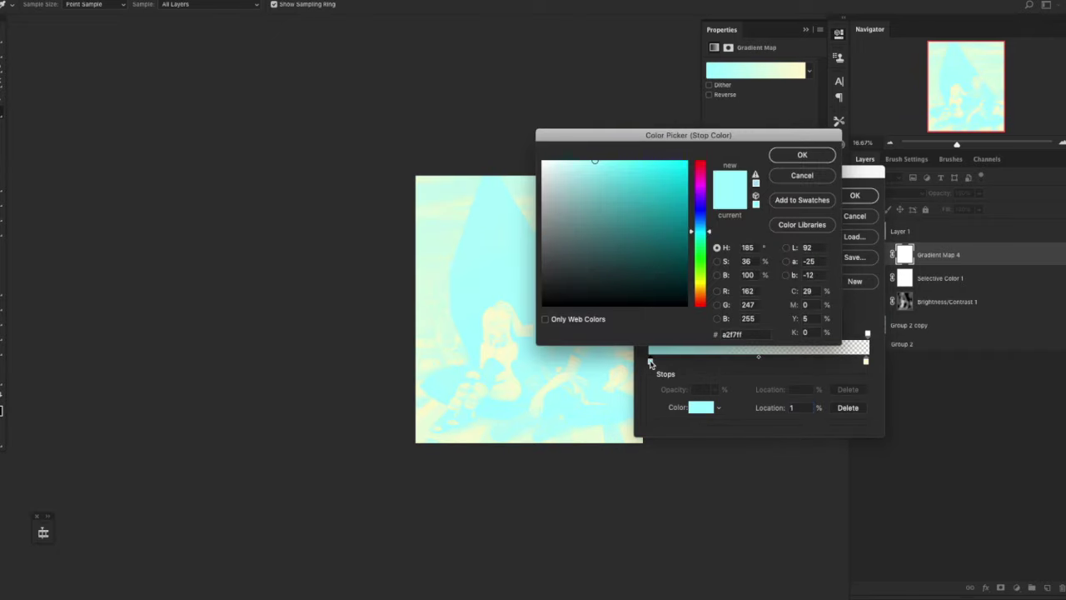
left_click(700, 215)
left_click(644, 206)
left_click(802, 155)
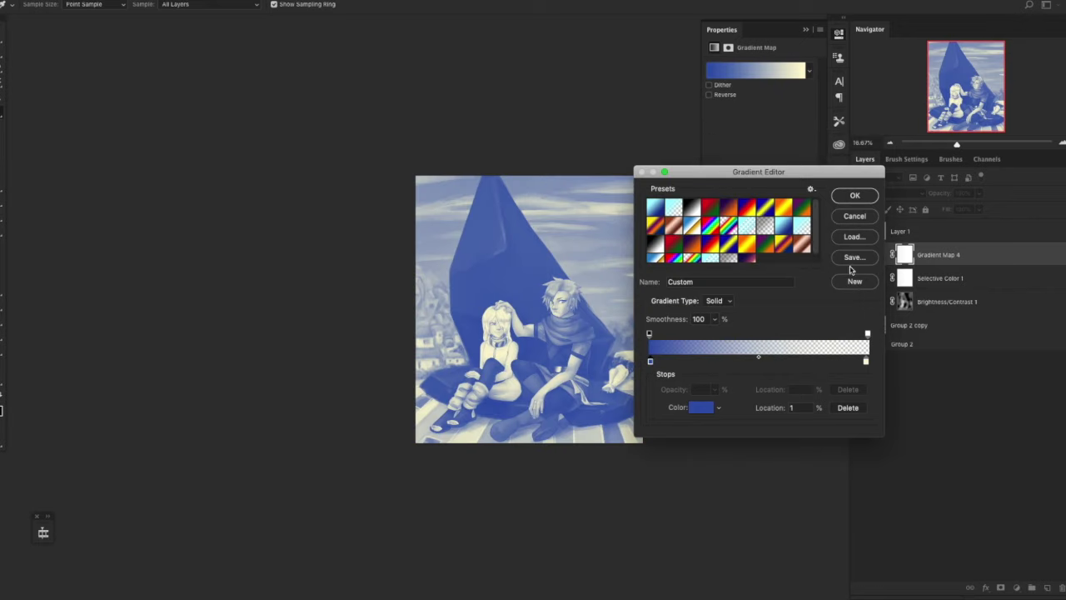
left_click(867, 334)
left_click_drag(718, 392, 820, 406)
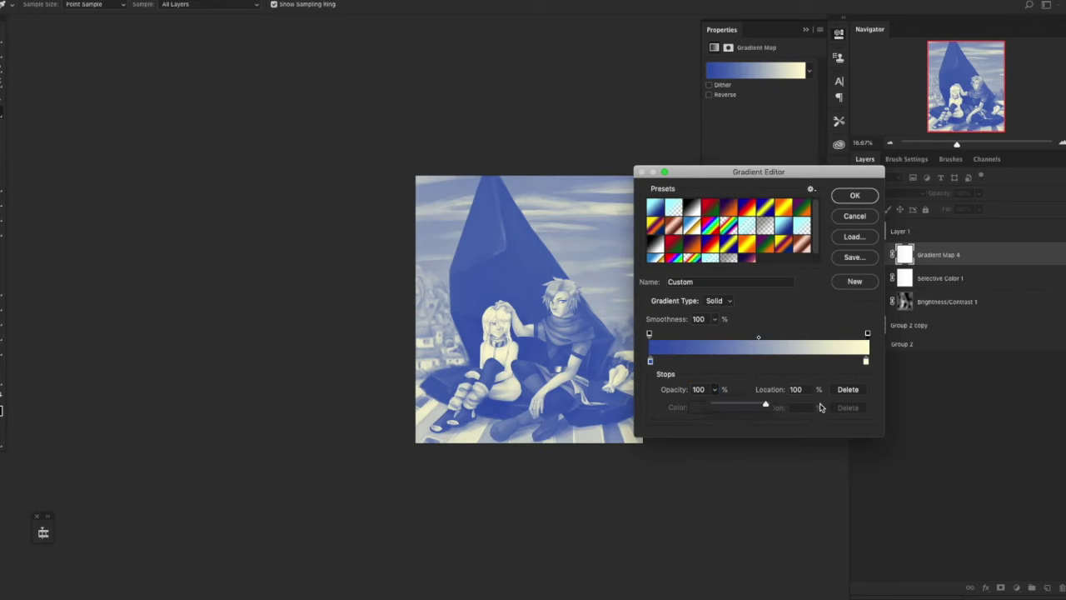
left_click(864, 193)
Blend Gradient Map 4 in Soft Light at 5% opacity and shift its pale yellow stop inward.
left_click(887, 194)
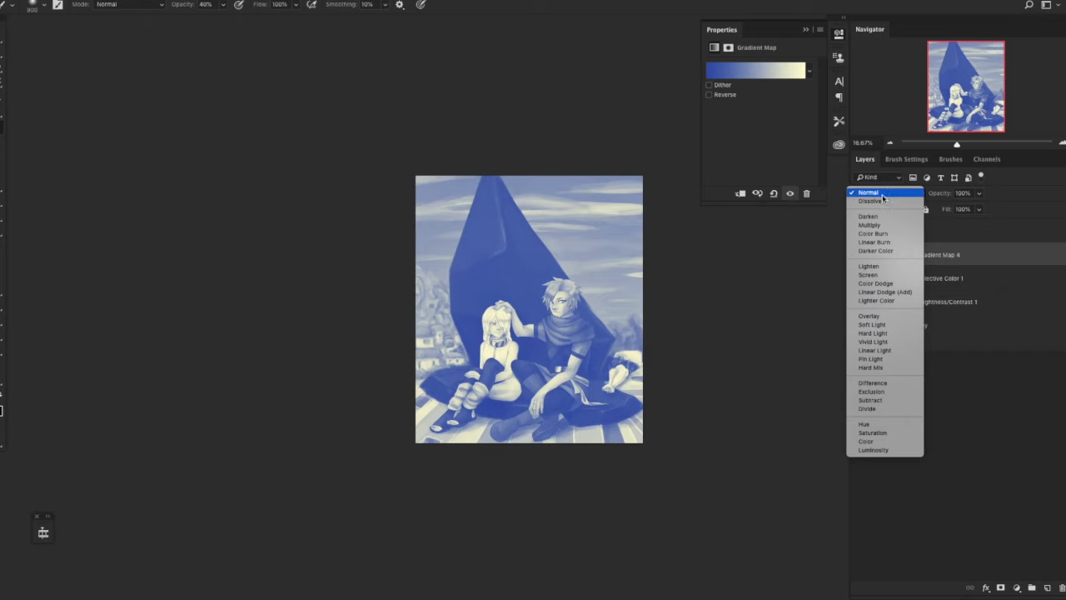
left_click(870, 325)
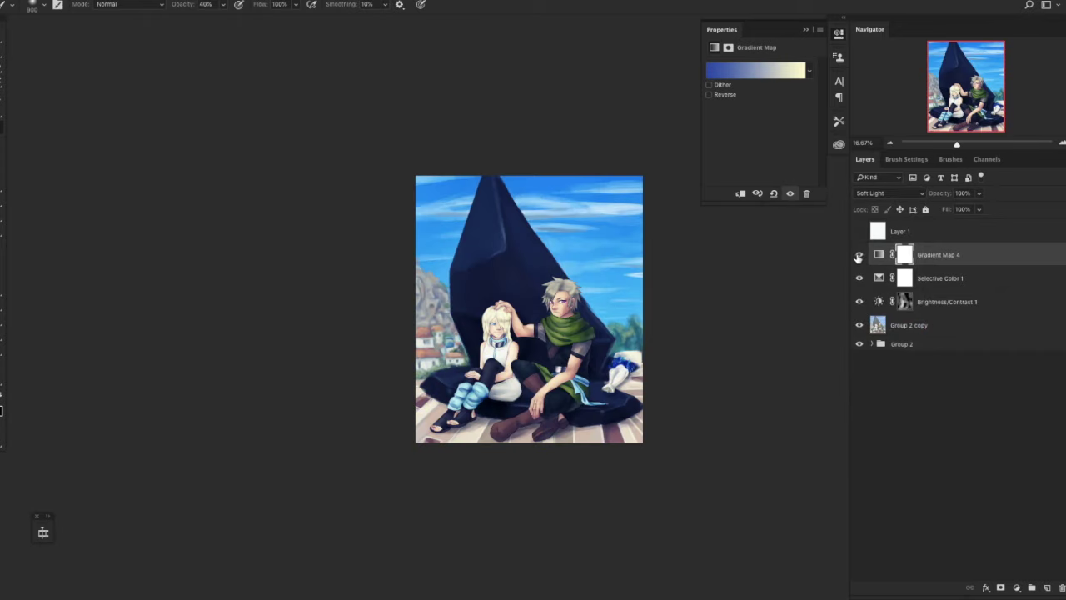
key("v")
key("1")
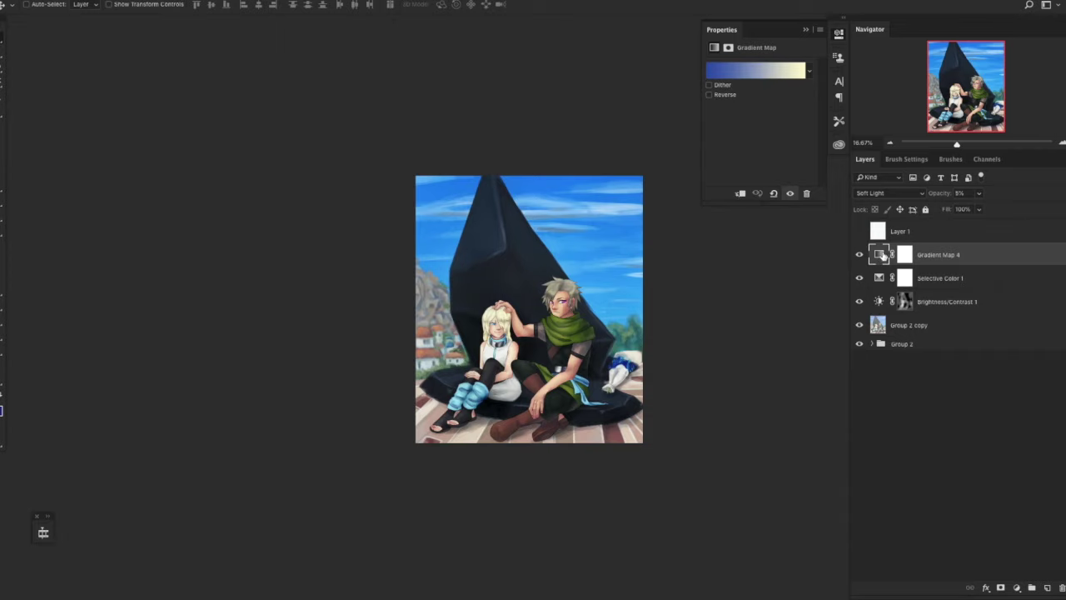
left_click(761, 72)
left_click_drag(866, 360, 816, 362)
left_click(861, 194)
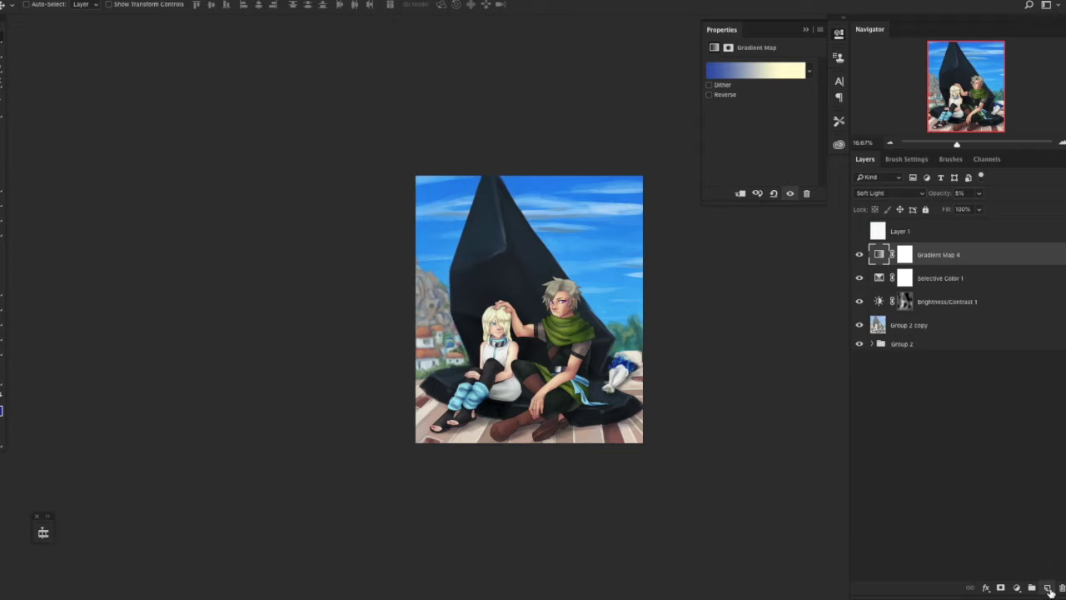
Create a layer above Gradient Map 4 and outline a white butterfly wing in the sky beside the man with a small brush.
left_click(1049, 588)
key("b")
left_click(34, 7)
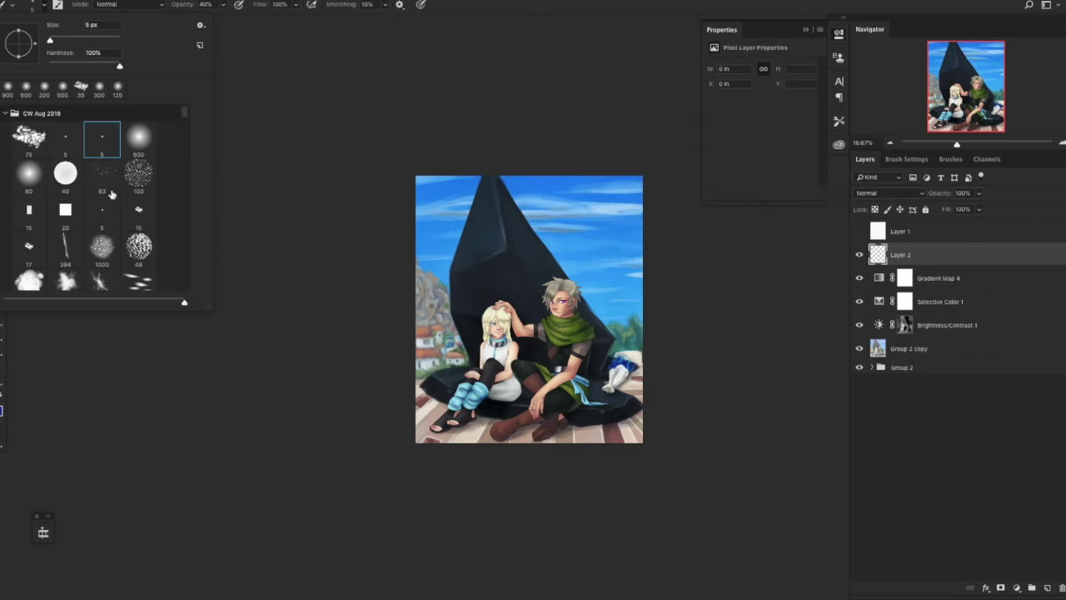
left_click(1, 400)
scroll(681, 260, "up", 3)
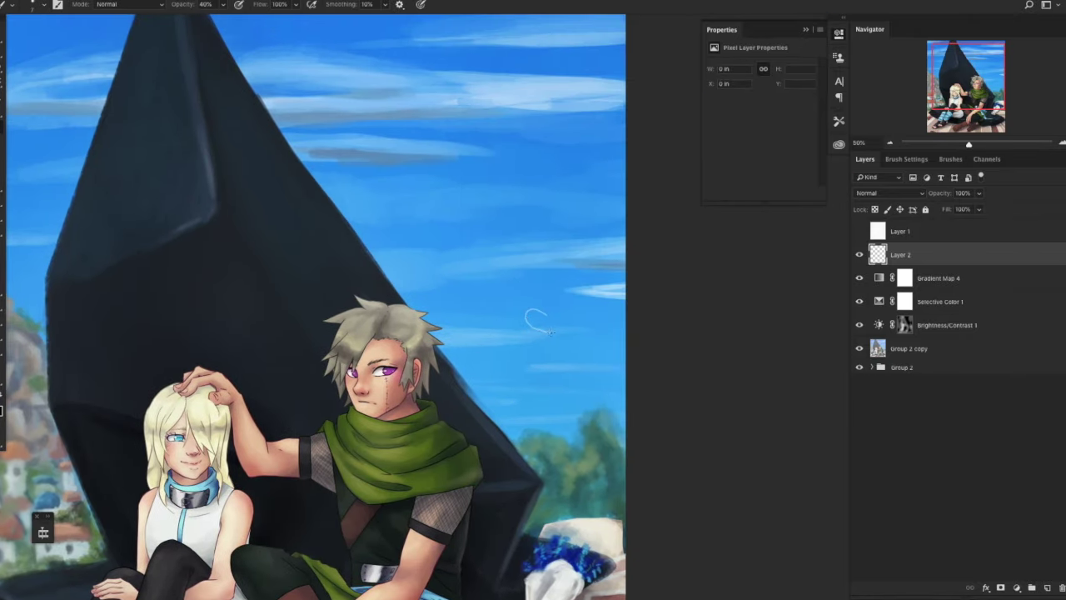
left_click_drag(589, 343, 592, 335)
key("super+equal")
key("super+equal")
left_click_drag(510, 337, 600, 312)
left_click_drag(651, 364, 653, 338)
mouse_move(605, 310)
left_mouse_down()
mouse_move(653, 337)
mouse_move(656, 350)
left_mouse_up()
Select the inside of the wing outline and fill it with translucent white using a larger brush at 40% opacity.
key("w")
left_click(588, 348)
key("Return")
key("b")
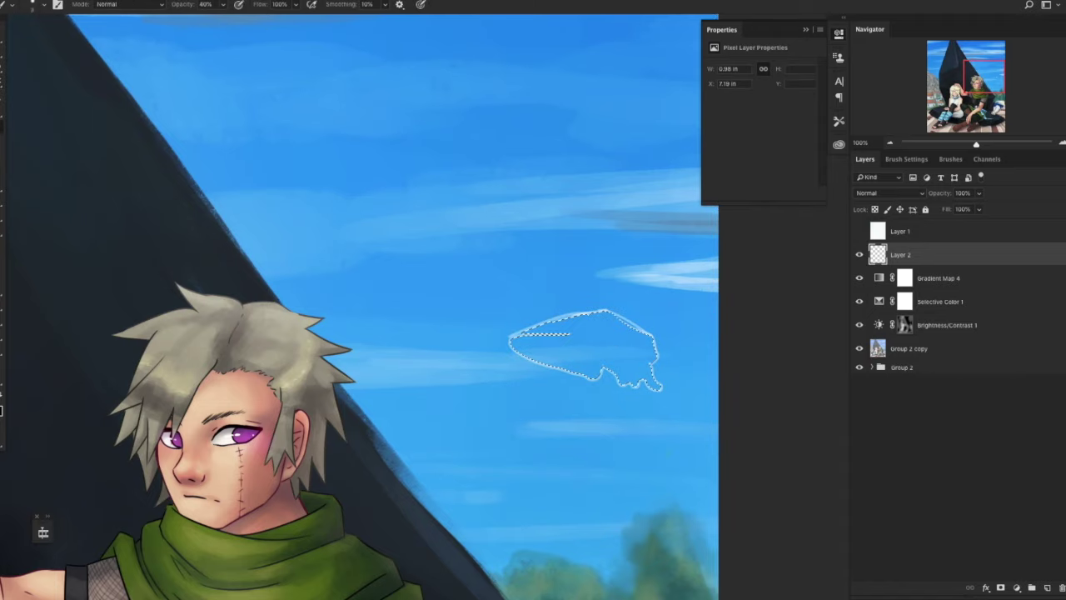
key("bracketright")
key("bracketright")
key("bracketright")
key("bracketright")
key("bracketright")
key("bracketright")
mouse_move(526, 340)
left_mouse_down()
mouse_move(641, 366)
mouse_move(528, 333)
left_mouse_up()
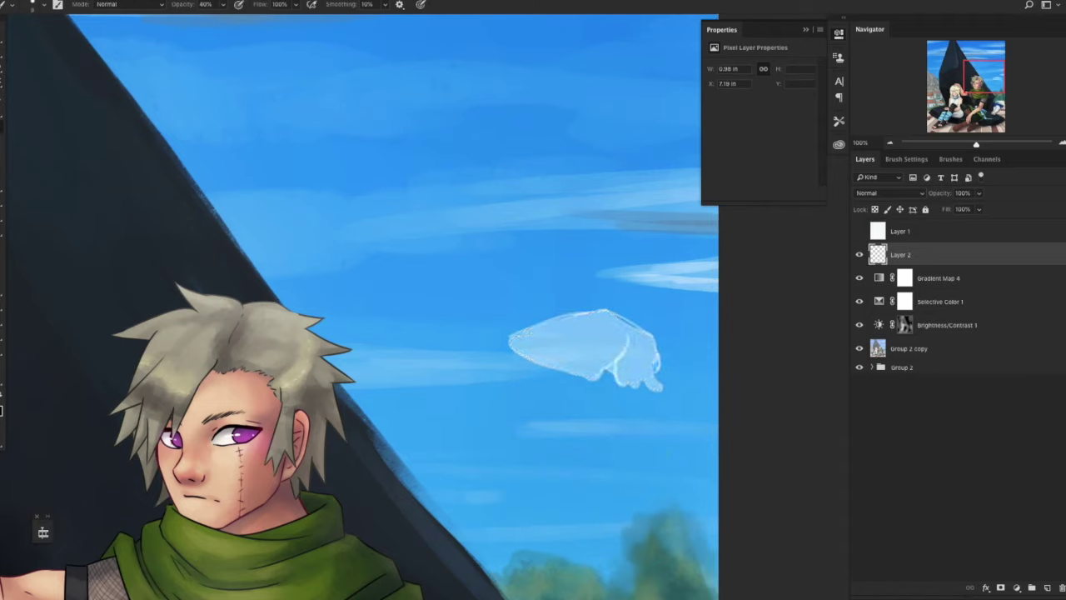
Refine the wing by softening its fill with the eraser, deselecting, and brushing in brighter edges and veins.
key("e")
key("super+d")
key("b")
left_click_drag(563, 371, 612, 379)
key("e")
mouse_move(627, 335)
left_mouse_down()
mouse_move(607, 381)
mouse_move(635, 385)
mouse_move(595, 376)
left_mouse_up()
key("b")
key("e")
key("b")
mouse_move(508, 340)
left_mouse_down()
mouse_move(602, 309)
mouse_move(592, 378)
left_mouse_up()
left_click_drag(596, 311, 650, 333)
Transform a copy of the wing into an upright second wing that meets the first at the body.
key("super+alt+t")
mouse_move(583, 351)
left_mouse_down()
mouse_move(567, 227)
mouse_move(596, 268)
left_mouse_up()
mouse_move(704, 287)
left_mouse_down()
mouse_move(721, 407)
mouse_move(653, 416)
left_mouse_up()
left_click_drag(596, 293, 640, 296)
key("Return")
key("super+d")
left_click_drag(619, 242, 615, 294)
Skew the whole butterfly so that its wings tilt in perspective.
key("super+t")
right_click(664, 312)
left_click(685, 355)
left_click_drag(441, 223, 442, 239)
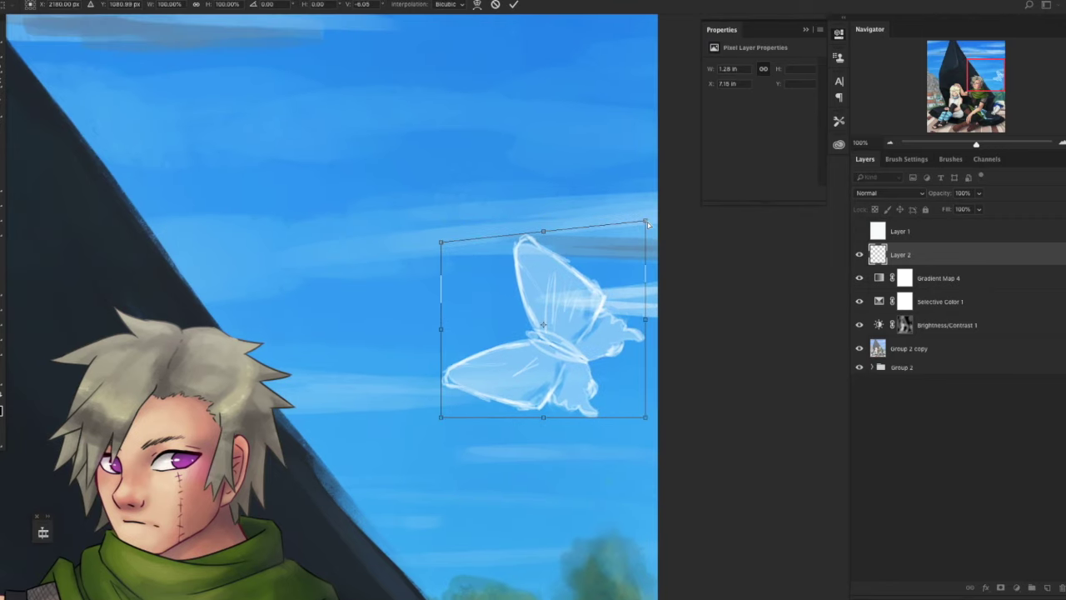
left_click_drag(645, 223, 646, 274)
left_click_drag(443, 417, 429, 418)
Warp the butterfly to curve the lower wing upward and spread the upper wing outward.
right_click(575, 377)
left_click(593, 446)
left_click_drag(511, 417, 504, 475)
left_click_drag(582, 417, 605, 447)
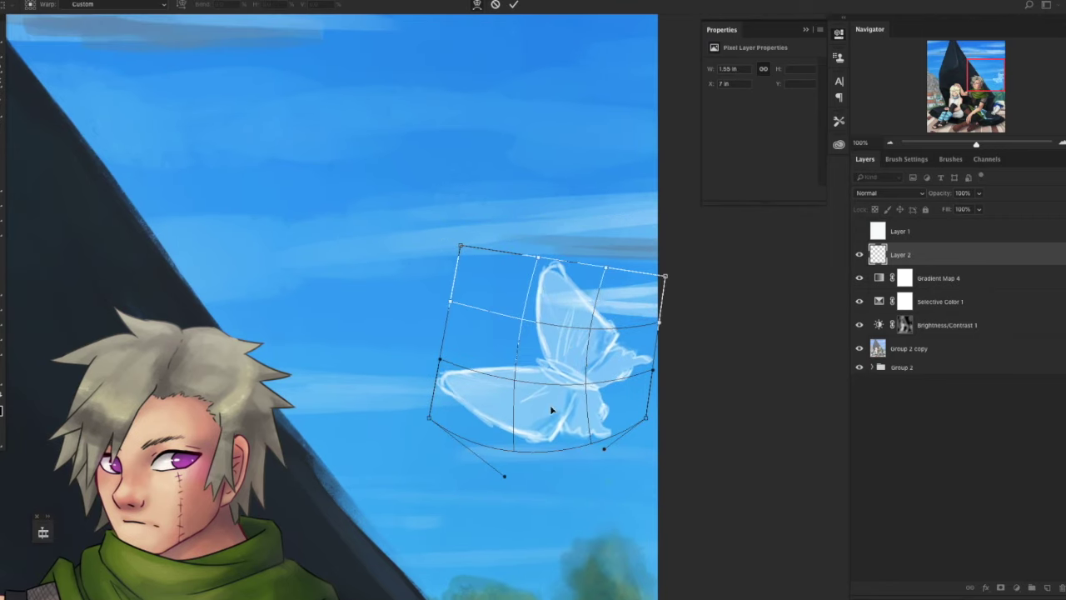
left_click_drag(428, 418, 462, 401)
left_click_drag(505, 476, 527, 427)
left_click_drag(666, 276, 714, 217)
left_click_drag(606, 267, 598, 236)
left_click_drag(525, 320, 512, 327)
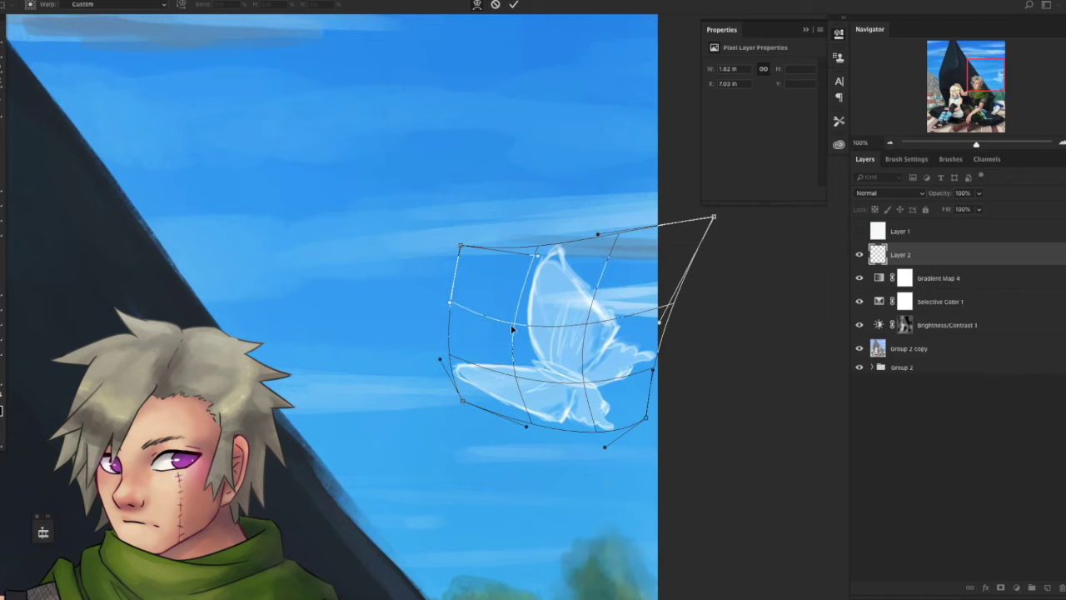
key("Return")
Clean up the butterfly's body with the eraser, and strengthen the butterfly by merging it with a duplicate of its layer.
key("e")
left_click_drag(540, 375, 585, 387)
key("b")
key("ctrl+j")
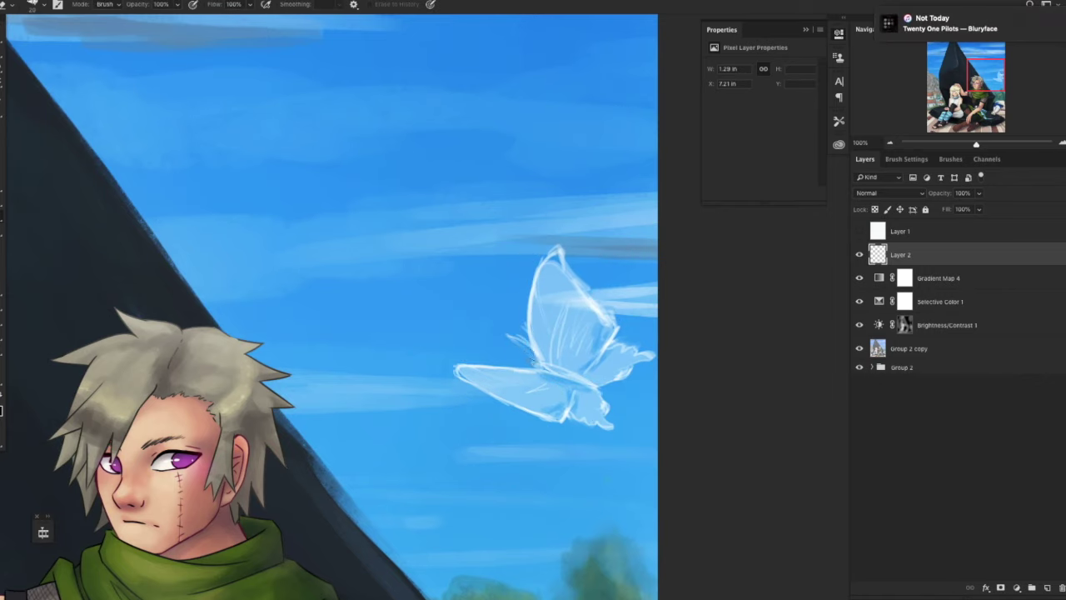
key("ctrl+minus")
key("ctrl+minus")
key("ctrl+plus")
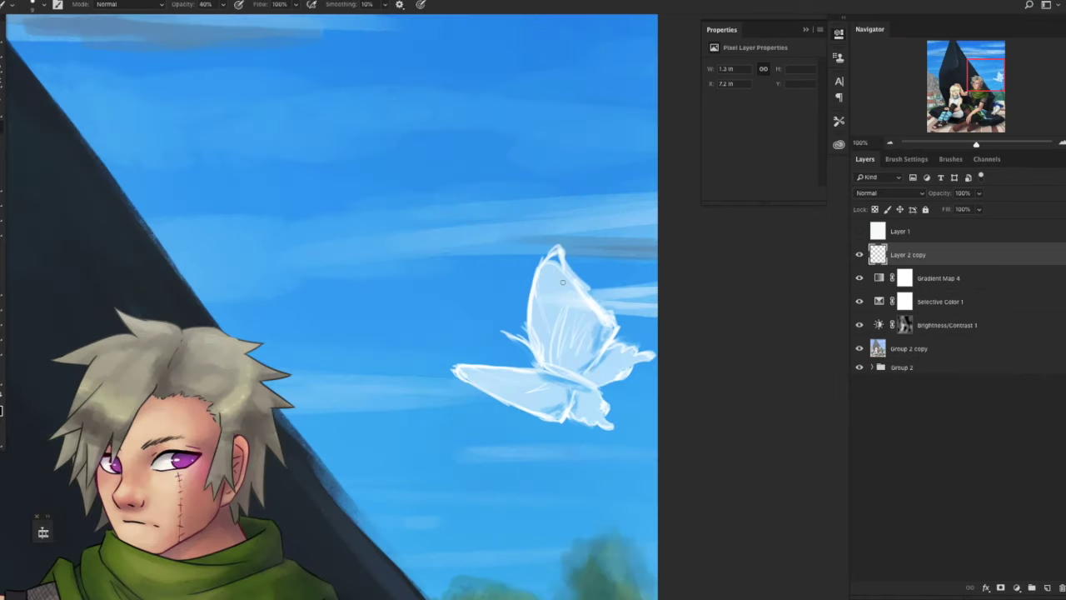
Lighten parts of both wings with the eraser at 50% opacity and adjust the butterfly's shape with Liquify.
key("e")
left_click_drag(500, 372, 548, 405)
mouse_move(559, 263)
left_mouse_down()
mouse_move(610, 326)
mouse_move(587, 288)
left_mouse_up()
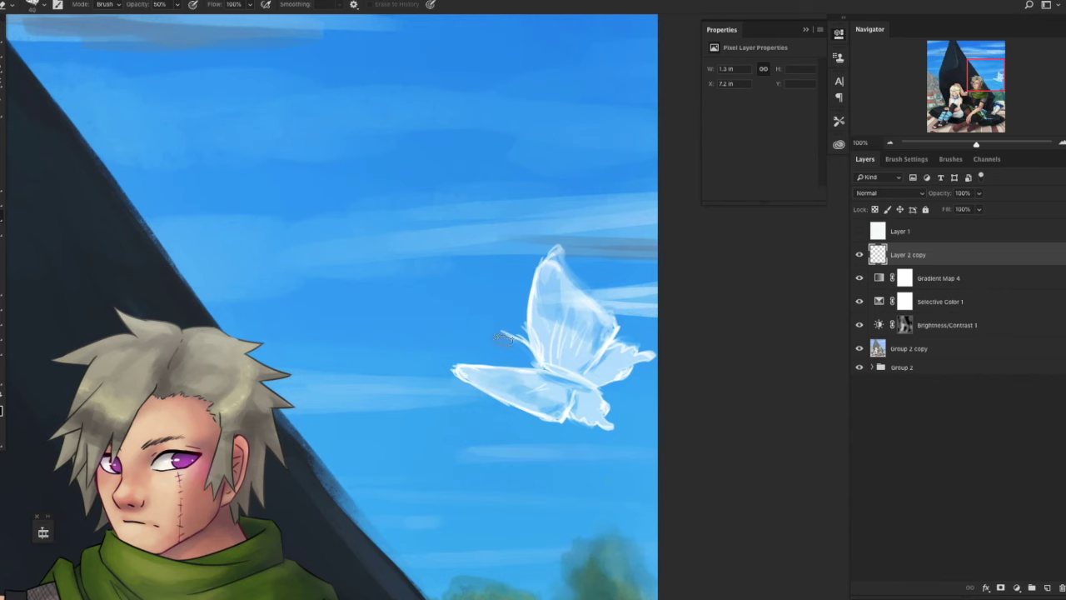
left_click_drag(558, 330, 587, 363)
key("ctrl+shift+x")
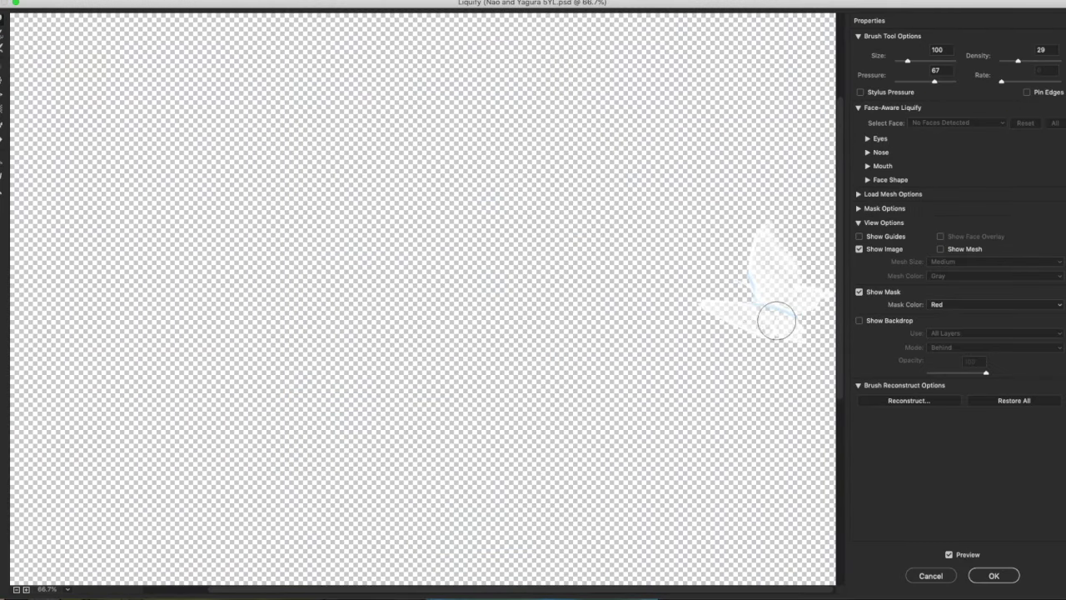
key("Return")
Duplicate the butterfly as a smaller one above the man's head at 46% opacity.
key("ctrl+minus")
key("ctrl+minus")
key("ctrl+minus")
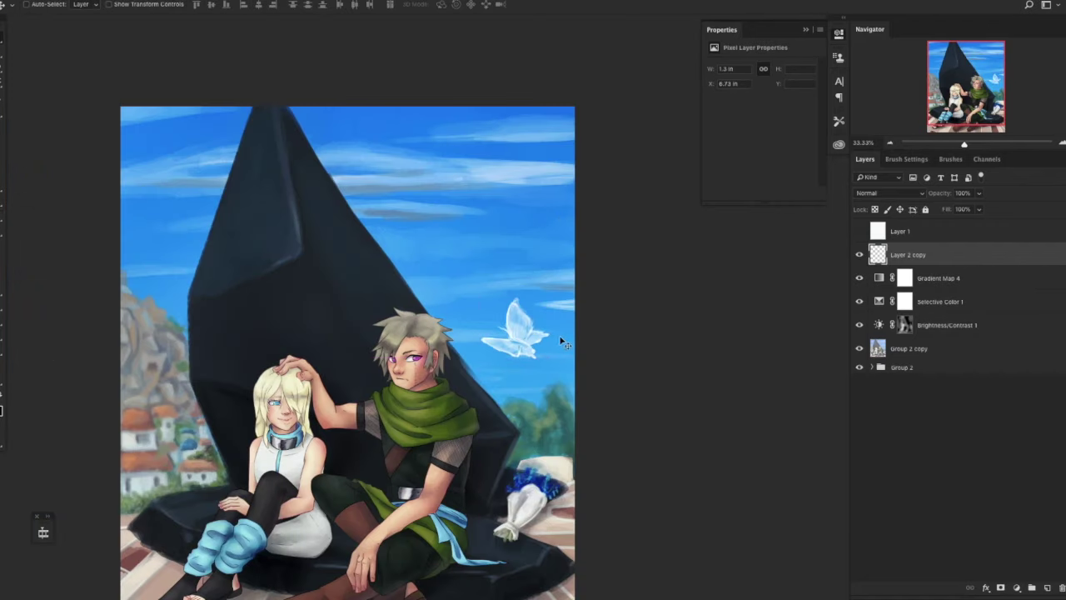
left_click_drag(558, 341, 504, 315)
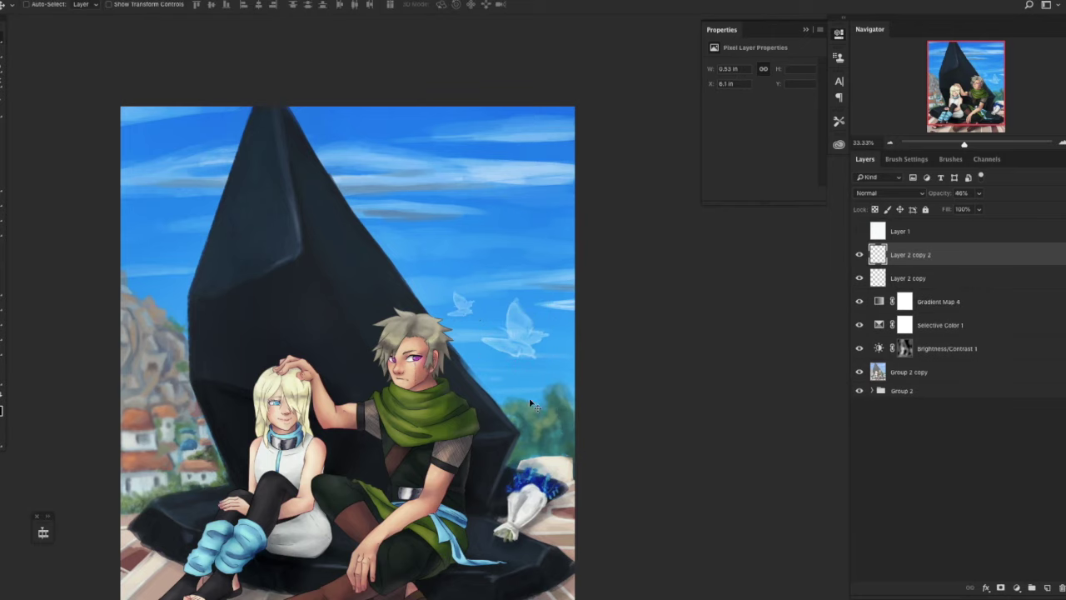
Select the small butterfly's lower wing with the Lasso tool and transform it to stretch and skew it.
key("ctrl+plus")
key("ctrl+plus")
key("ctrl+plus")
key("l")
mouse_move(261, 320)
left_mouse_down()
mouse_move(371, 340)
mouse_move(262, 323)
left_mouse_up()
key("ctrl+t")
left_click_drag(315, 357, 314, 377)
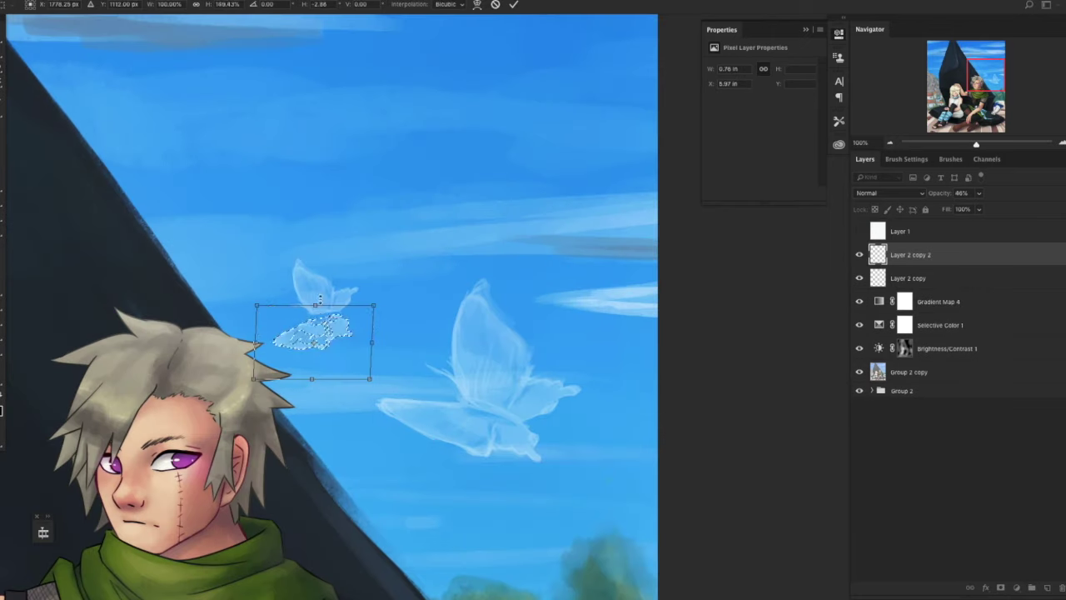
key("Return")
key("v")
key("4")
left_click(883, 283)
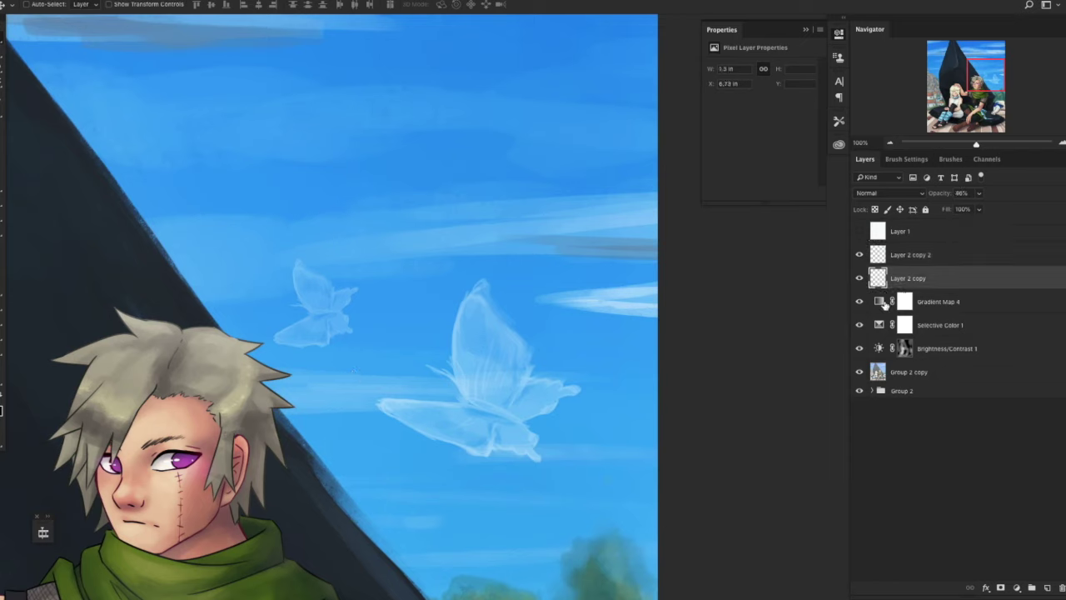
Duplicate the large butterfly, turn the copy into a different pose higher in the sky, and erase its lower wing.
key("ctrl+j")
key("ctrl+t")
key("Return")
key("e")
mouse_move(514, 376)
left_mouse_down()
mouse_move(486, 234)
mouse_move(437, 239)
left_mouse_up()
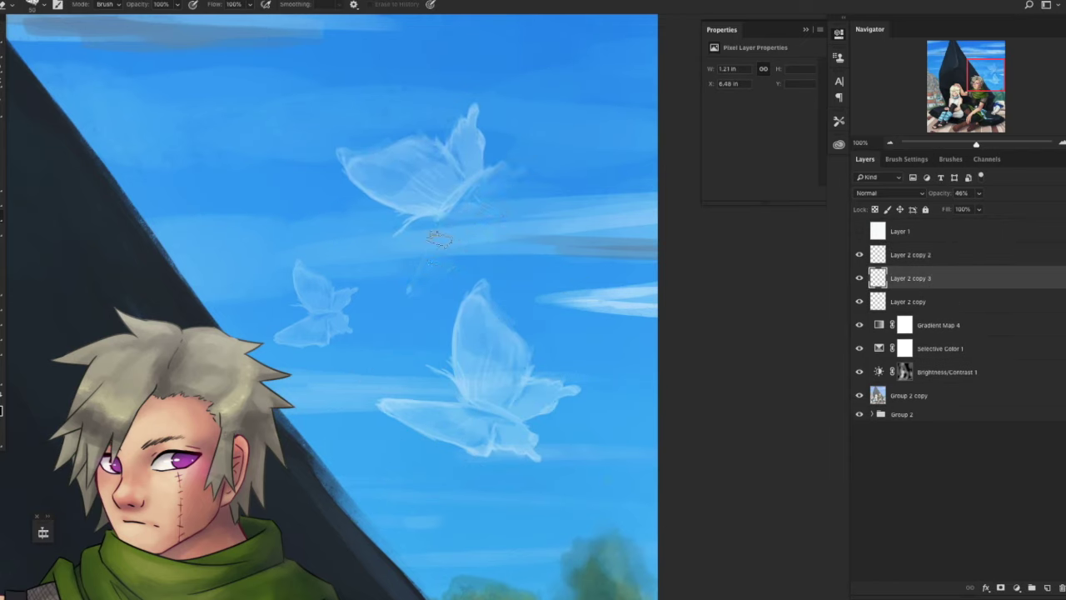
Shrink and distort the new butterfly and place it beside the man's head, below the other two butterflies.
key("ctrl+t")
mouse_move(573, 98)
left_mouse_down()
mouse_move(514, 119)
mouse_move(508, 208)
left_mouse_up()
key("Return")
key("ctrl+t")
left_click_drag(374, 121, 359, 115)
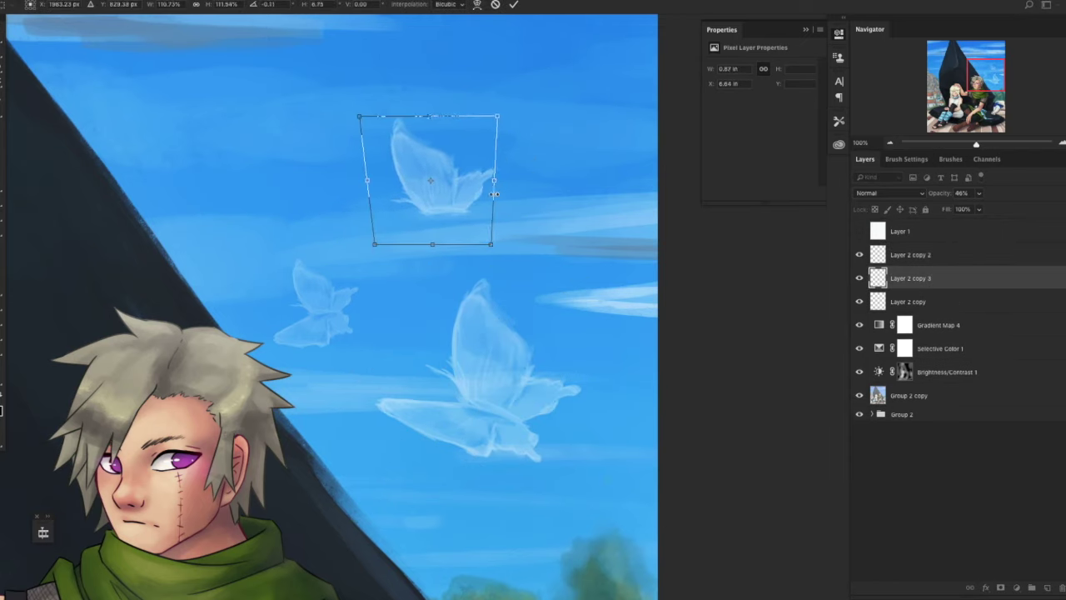
key("Return")
key("ctrl+t")
left_click_drag(493, 117, 469, 144)
left_click_drag(450, 191, 425, 501)
left_click_drag(471, 467, 475, 423)
left_click_drag(414, 493, 363, 467)
key("Return")
Paint white sparkles around the butterflies and down the sky with a speckle brush on a new layer above them.
key("ctrl+minus")
key("ctrl+minus")
key("ctrl+minus")
left_click(909, 257)
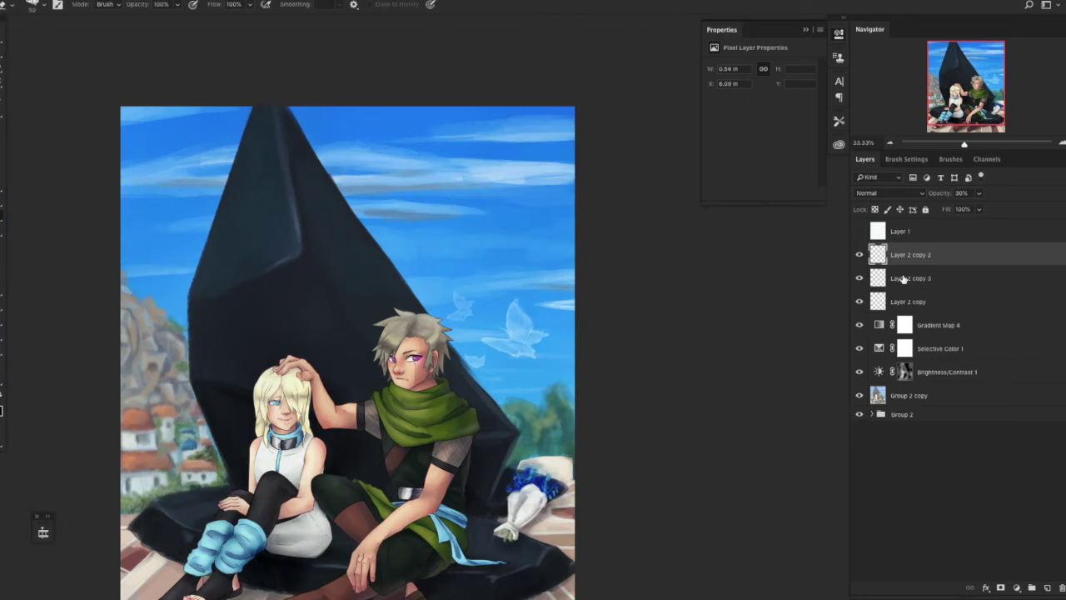
key("v")
left_click(910, 300)
left_click(913, 257)
left_click(1047, 587)
key("b")
left_click(43, 5)
double_click(29, 173)
left_click(500, 333)
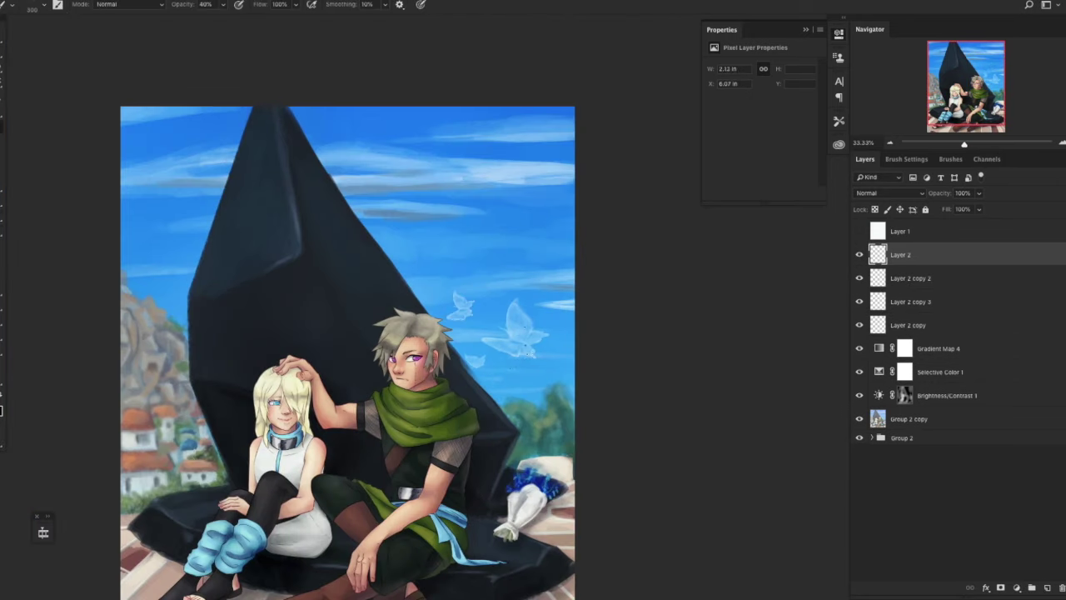
left_click_drag(545, 356, 496, 429)
key("e")
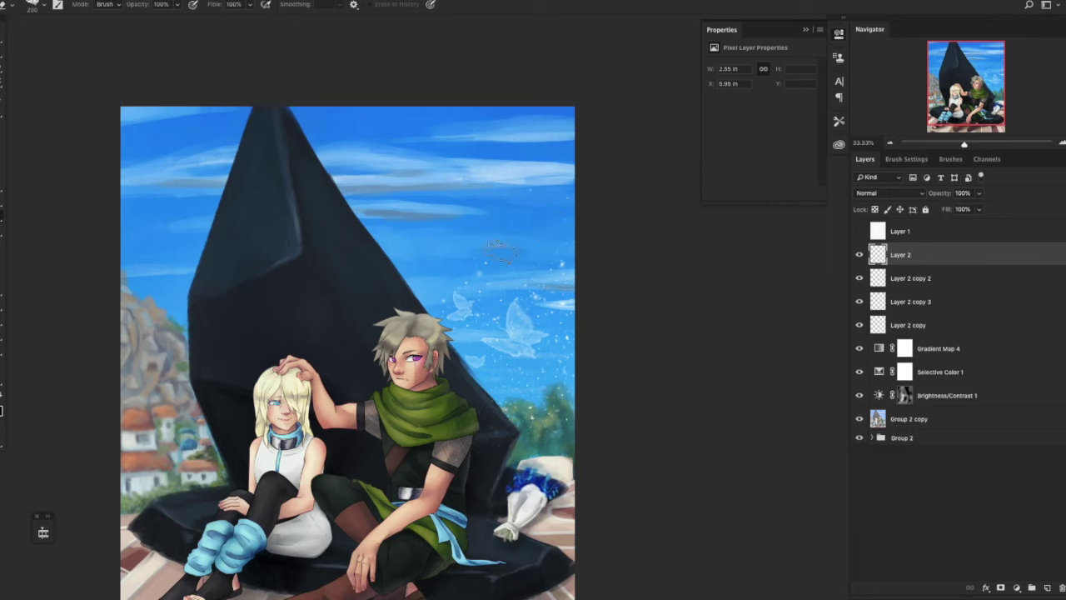
Lasso a diagonal area around the butterflies, feather the selection, and refine the sparkles there with the brush and eraser.
key("l")
left_click(227, 1)
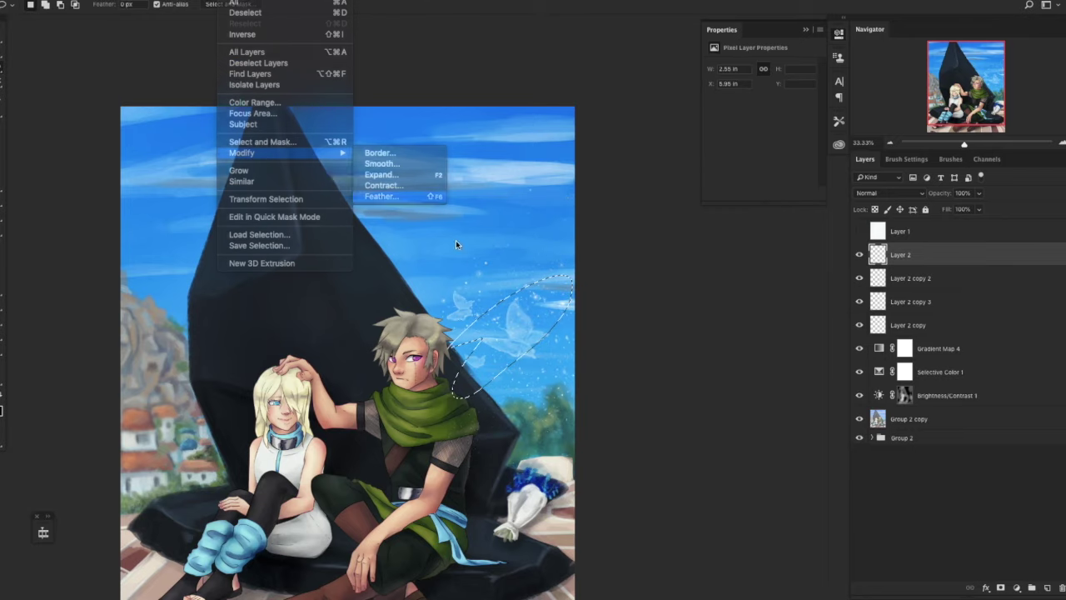
left_click(457, 242)
key("b")
key("ctrl+minus")
key("ctrl+minus")
key("e")
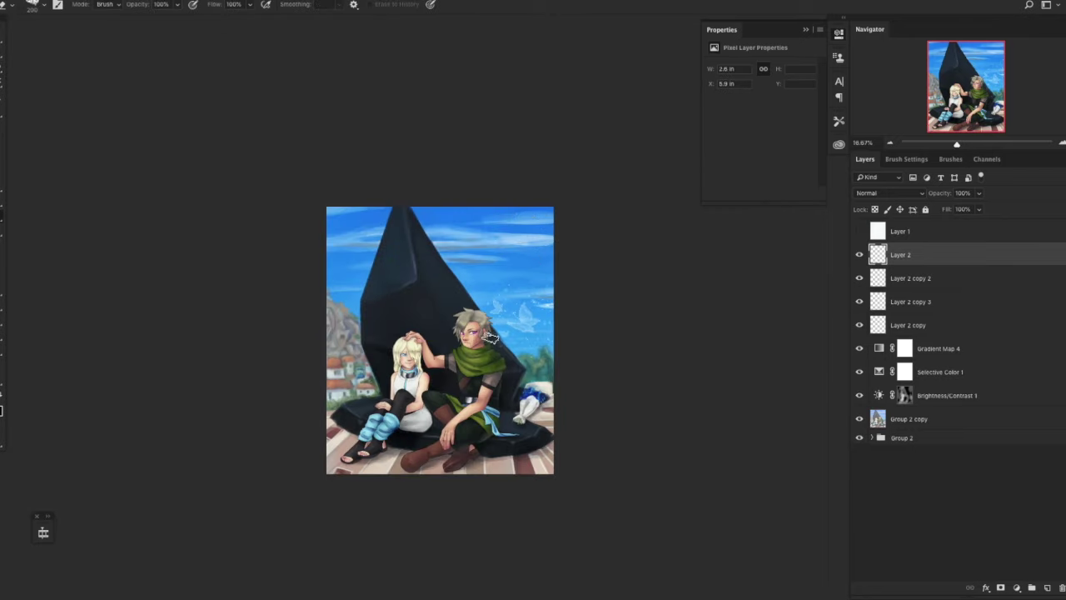
Sketch the outline of a small butterfly over the blue bouquet on a new layer with a thin white brush.
key("ctrl+plus")
key("ctrl+plus")
key("ctrl+plus")
key("ctrl+plus")
key("ctrl+plus")
left_click(1047, 588)
key("b")
left_click(44, 5)
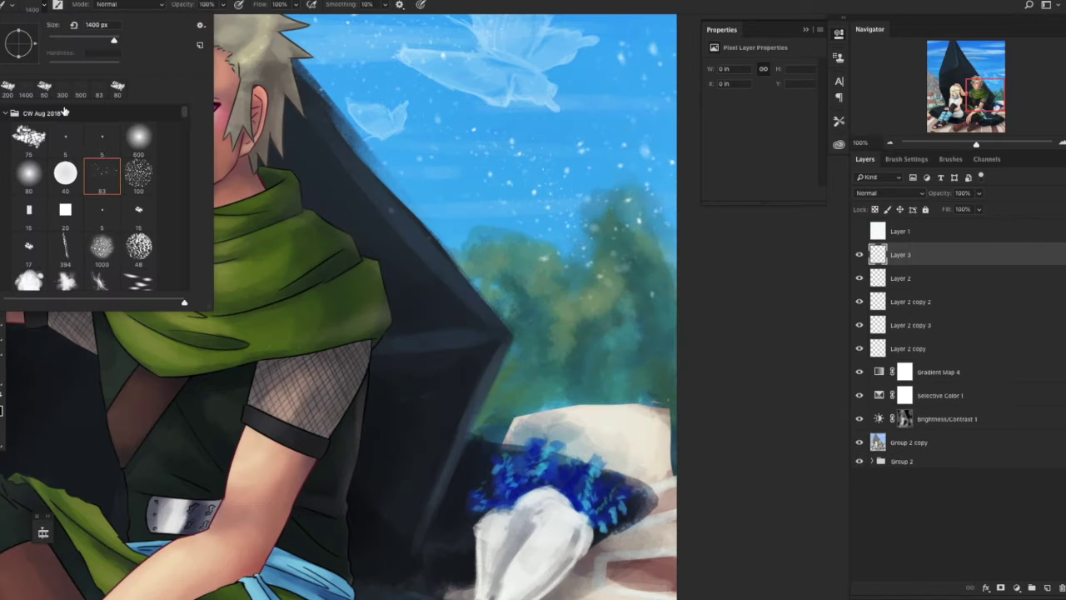
left_click_drag(512, 418, 540, 476)
mouse_move(512, 418)
left_mouse_down()
mouse_move(550, 443)
mouse_move(557, 425)
left_mouse_up()
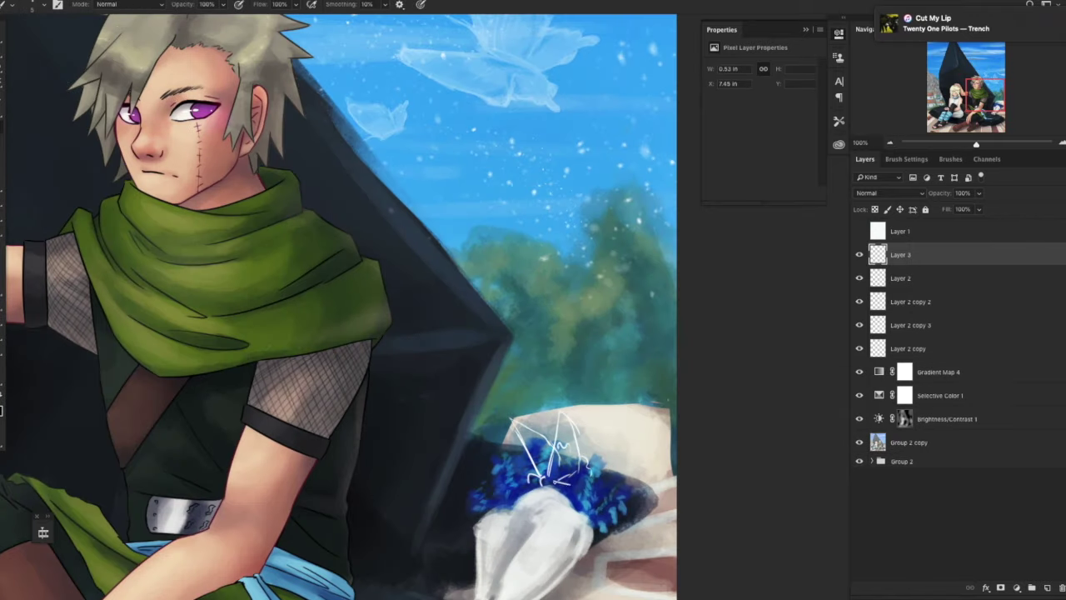
Fill in the bouquet butterfly's wings with the brush at 20% opacity, and set its layer opacity to 40%.
mouse_move(570, 484)
left_mouse_down()
mouse_move(598, 474)
mouse_move(558, 446)
mouse_move(545, 473)
left_mouse_up()
key("e")
key("b")
key("2")
mouse_move(561, 416)
left_mouse_down()
mouse_move(569, 478)
mouse_move(585, 461)
mouse_move(540, 460)
left_mouse_up()
key("v")
key("4")
Add sparkles over the bouquet and nearby bushes on the existing sparkle layer with the speckle brush.
left_click(899, 279)
key("b")
left_click(43, 5)
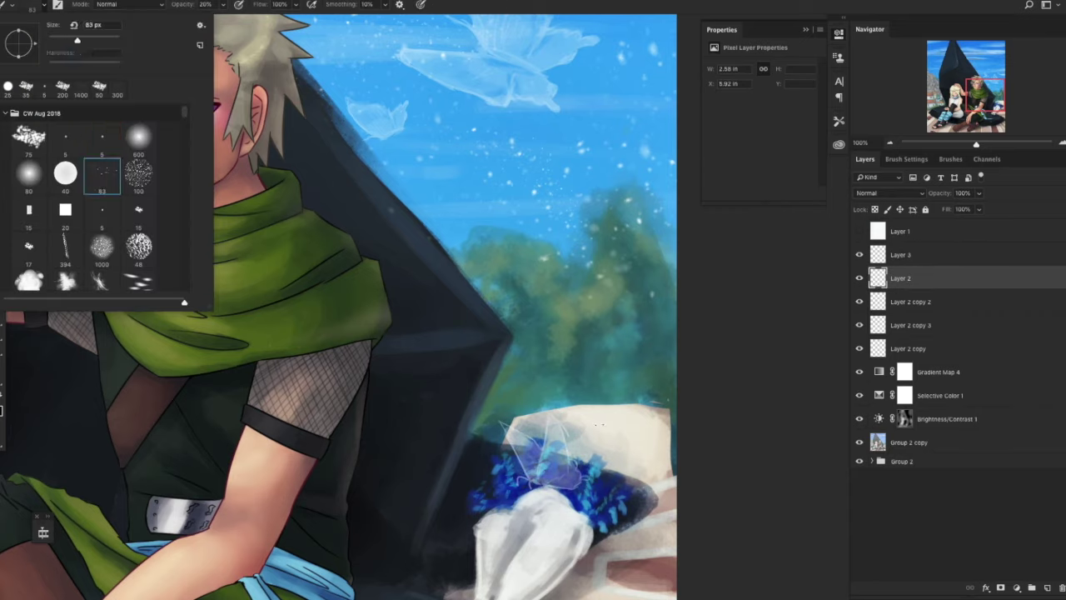
double_click(102, 178)
left_click_drag(606, 425, 570, 442)
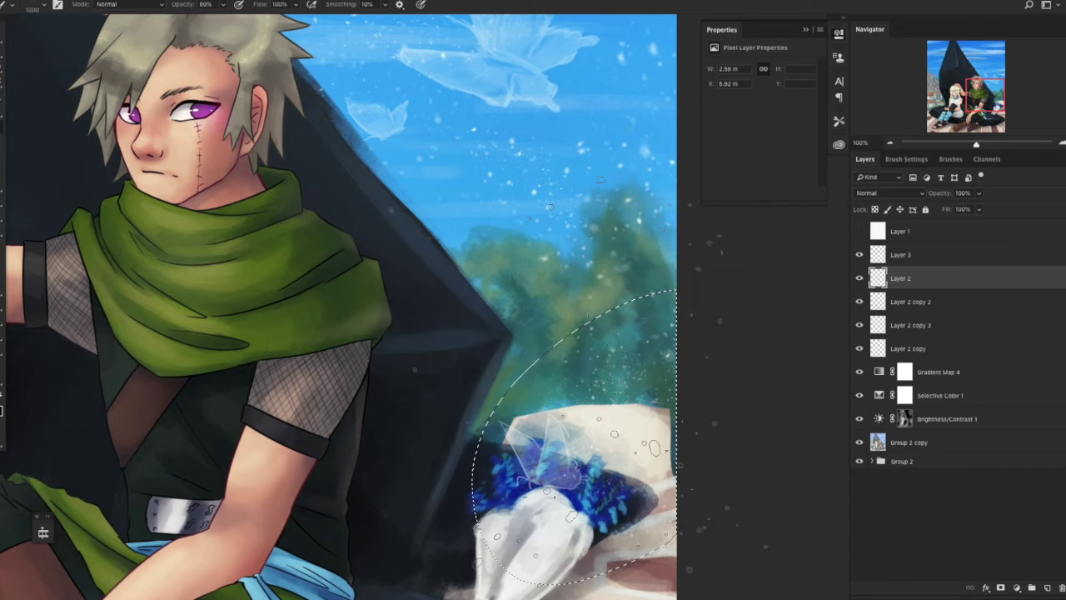
key("e")
Merge the sparkle layer with a duplicate of itself at 20% opacity, and move the result above the bouquet butterfly's layer.
key("ctrl+j")
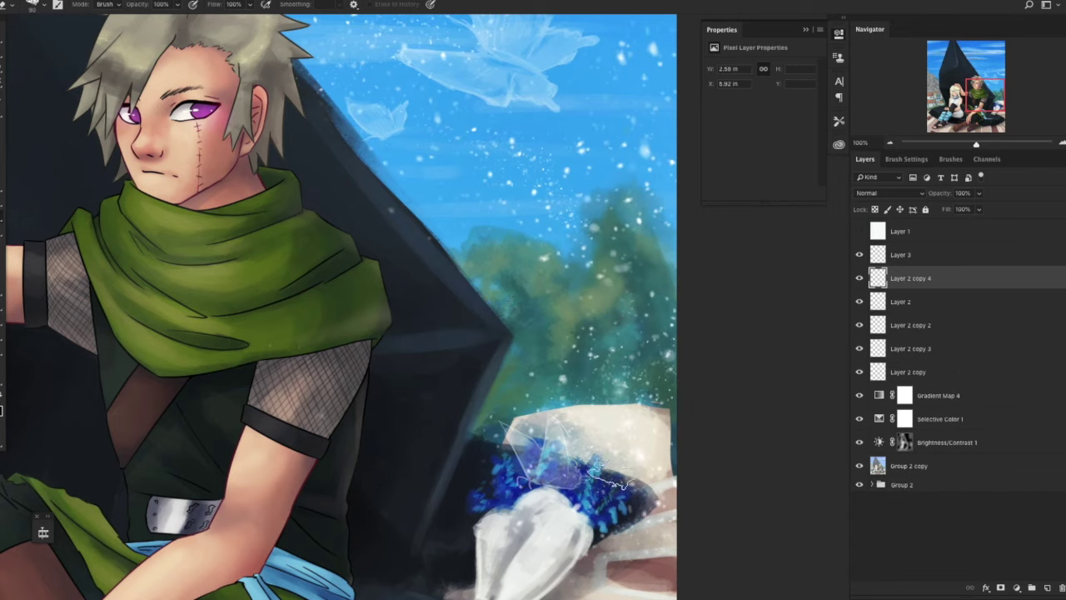
key("v")
key("2")
key("ctrl+minus")
key("ctrl+minus")
left_click(901, 298, "shift")
left_click_drag(666, 334, 753, 420)
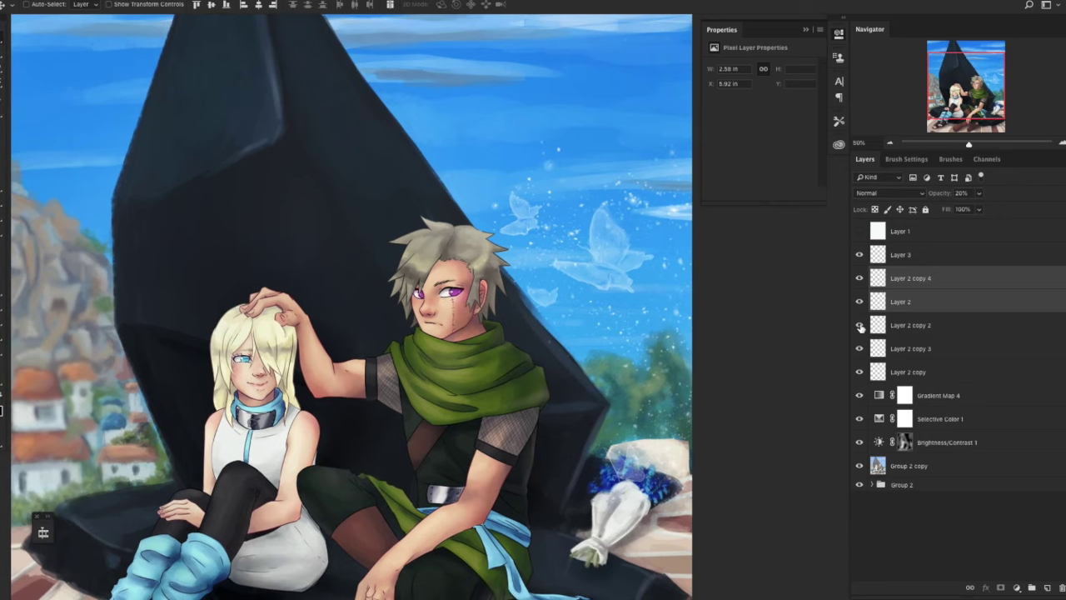
key("ctrl+g")
key("ctrl+z")
key("ctrl+e")
left_click_drag(891, 280, 882, 247)
Rotate the lowest butterfly in the sky and move it farther away from the man.
left_click(859, 301)
left_click(859, 302)
left_click(884, 325)
key("ctrl+t")
left_click_drag(619, 288, 614, 332)
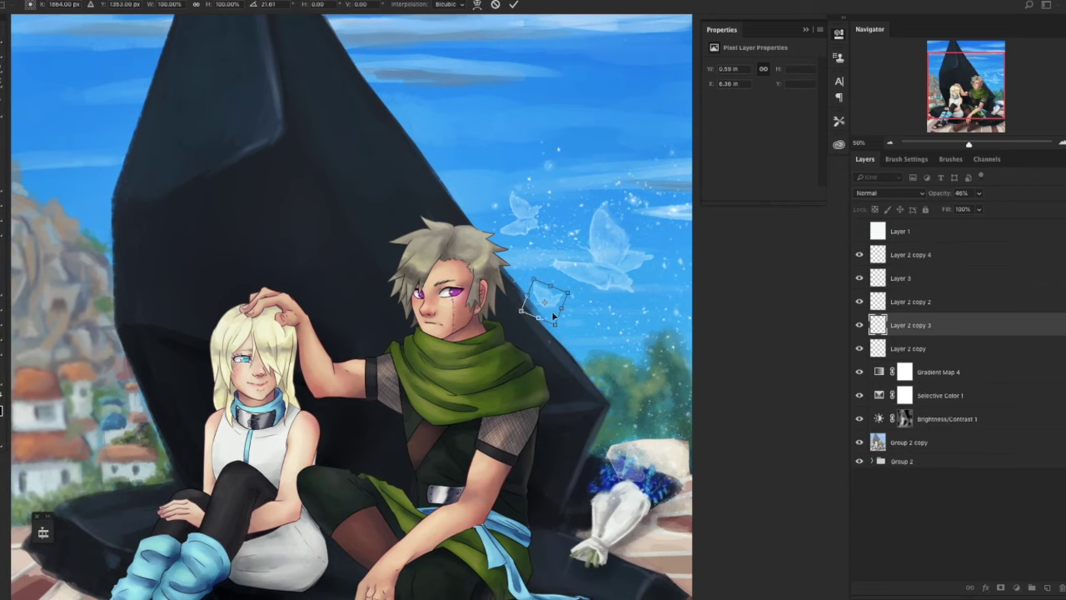
left_click_drag(557, 309, 583, 321)
key("Return")
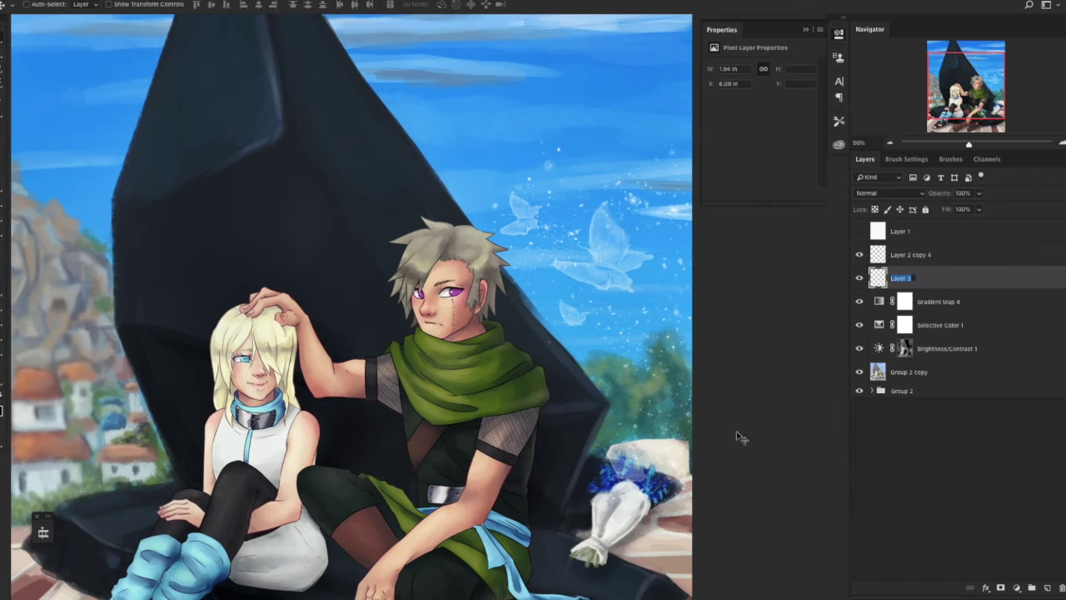
Name the merged butterfly layer Butterflies and the sparkle layer Sparkles, and collapse the Properties view.
left_click(912, 256)
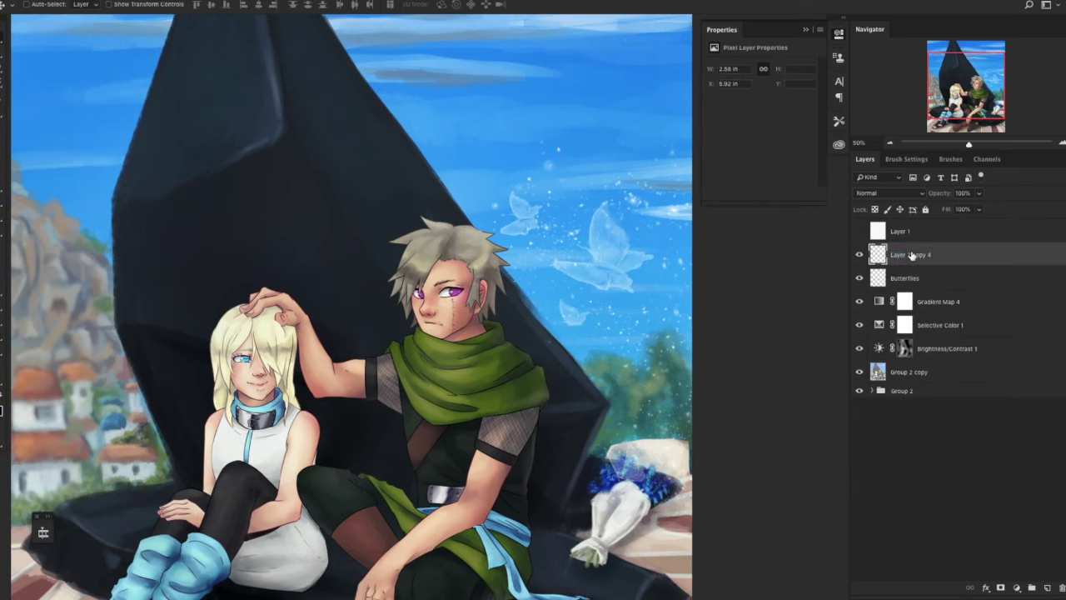
left_click_drag(708, 274, 771, 241)
left_click(806, 31)
left_click_drag(634, 382, 669, 383)
key("e")
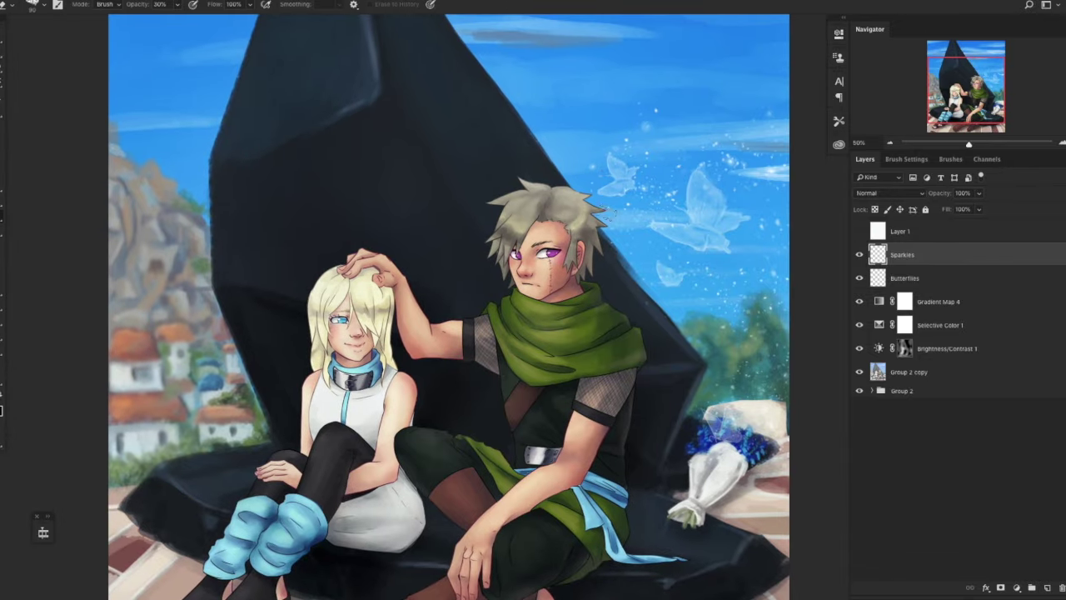
Select the large butterfly with the Lasso tool and scale it down on the Butterflies layer.
key("ctrl+minus")
key("ctrl+minus")
key("l")
key("ctrl+plus")
key("ctrl+plus")
left_click_drag(644, 230, 643, 223)
key("ctrl+t")
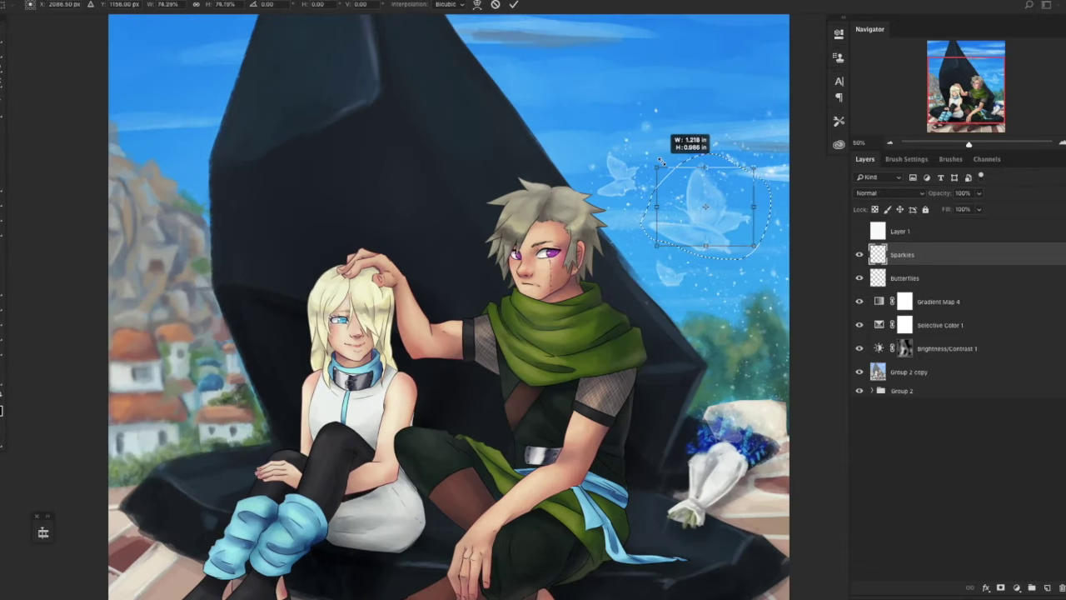
key("Escape")
left_click(904, 279)
key("ctrl+t")
left_click_drag(639, 155, 650, 163)
key("Return")
Scale down the small butterfly above the man's head.
key("ctrl+t")
left_click_drag(587, 153, 590, 157)
key("Return")
Move the large butterfly farther from the man, rotate it slightly, and make Sparkles the active layer.
mouse_move(671, 187)
left_mouse_down()
mouse_move(721, 255)
mouse_move(675, 185)
left_mouse_up()
left_click_drag(679, 219, 699, 230)
key("ctrl+t")
left_click_drag(767, 185, 765, 190)
key("Return")
key("alt+bracketright")
key("b")
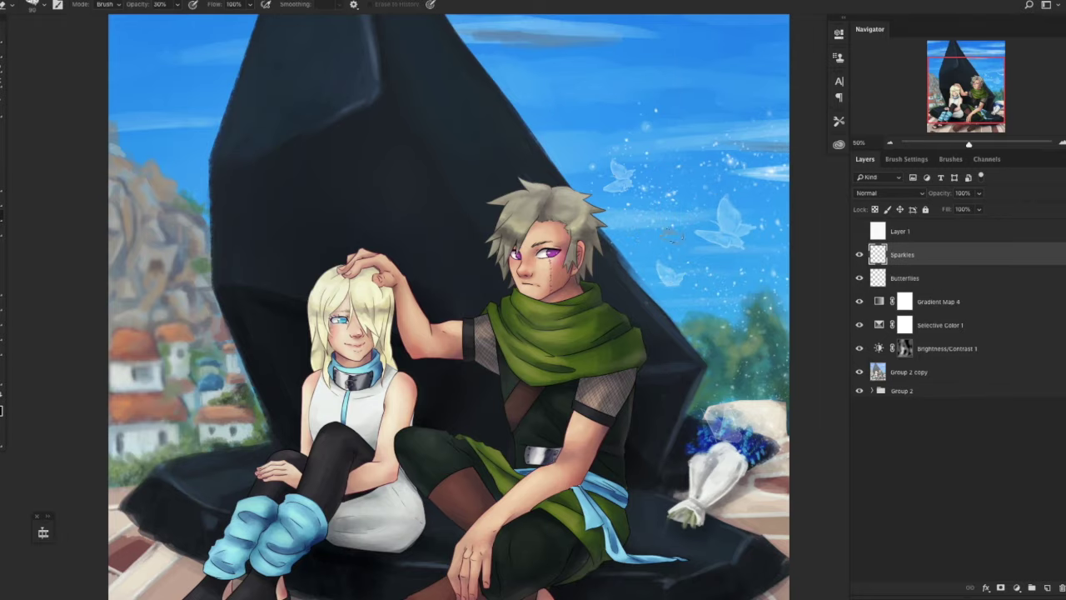